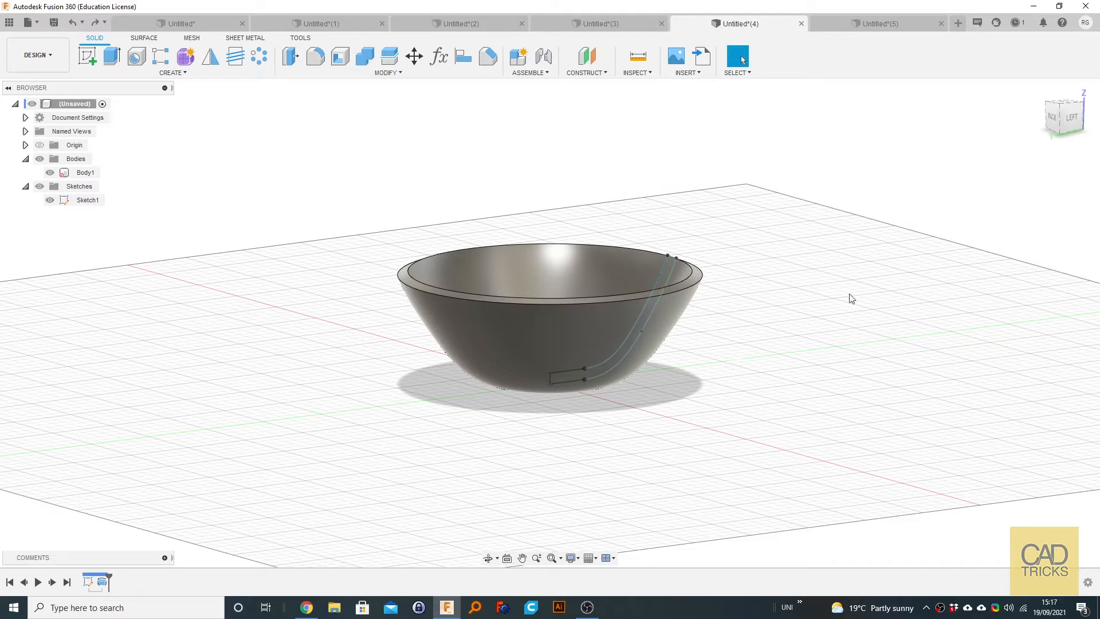
Step: Examine the revolved bowl and its profile sketch from several sides
scroll(794, 302, "down", 5)
scroll(794, 299, "up", 5)
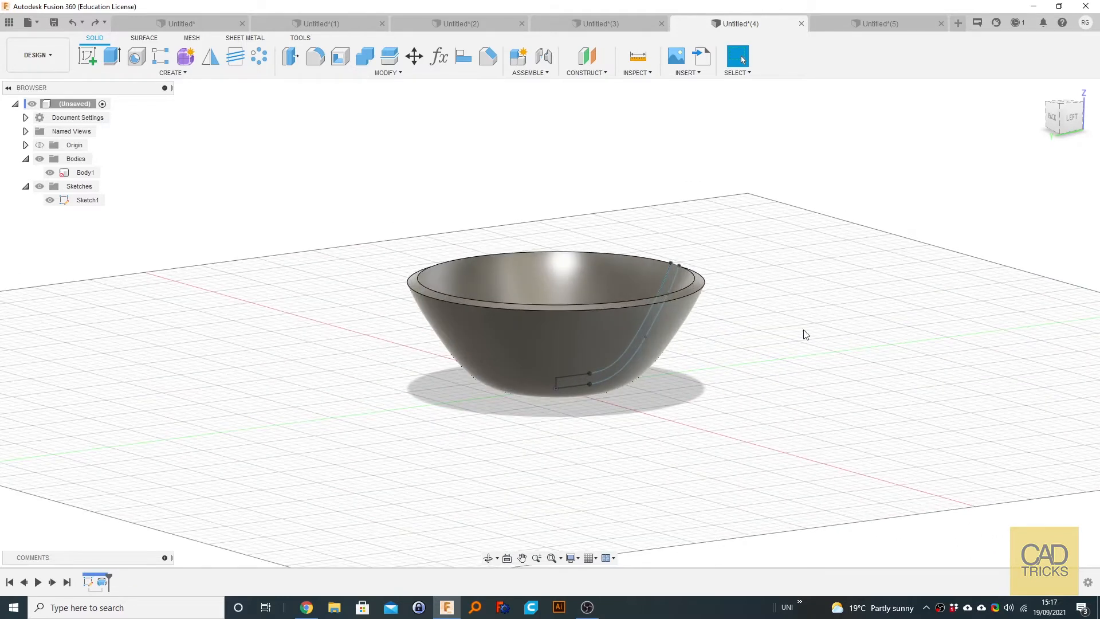
mouse_move(854, 287)
middle_mouse_down("shift")
mouse_move(785, 314)
mouse_move(719, 321)
mouse_move(861, 303)
middle_mouse_up("shift")
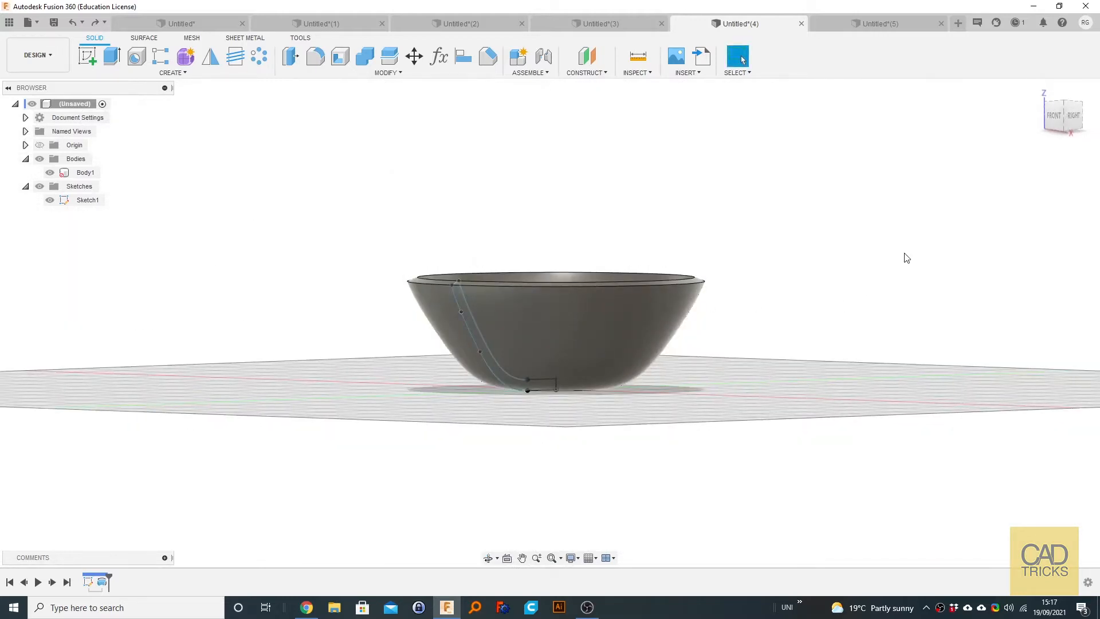
middle_click_drag(833, 308, 785, 304, "shift")
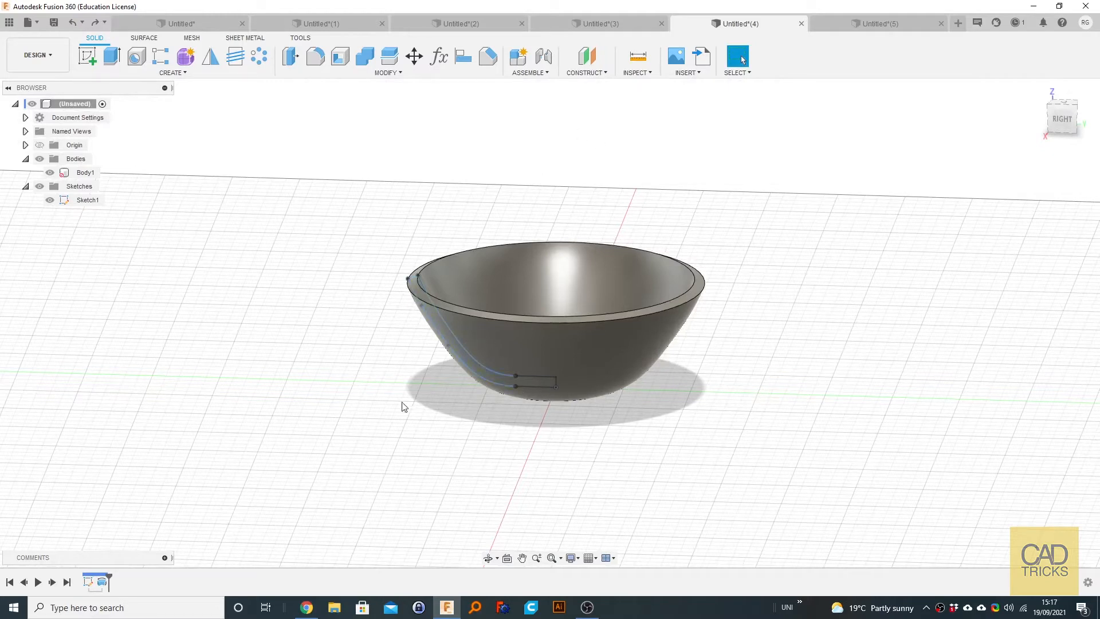
Step: Switch to the web browser and browse the revolved CAD model image results, previewing Polyga's "Revolve the sketch into a 3D solid" picture
left_click(306, 607)
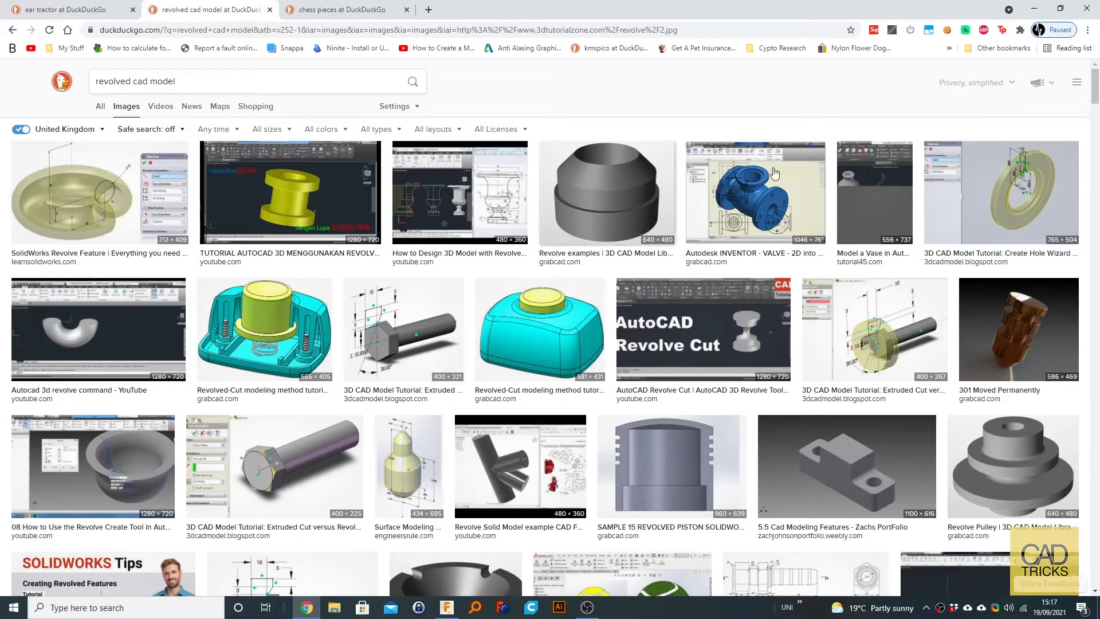
scroll(733, 172, "down", 10)
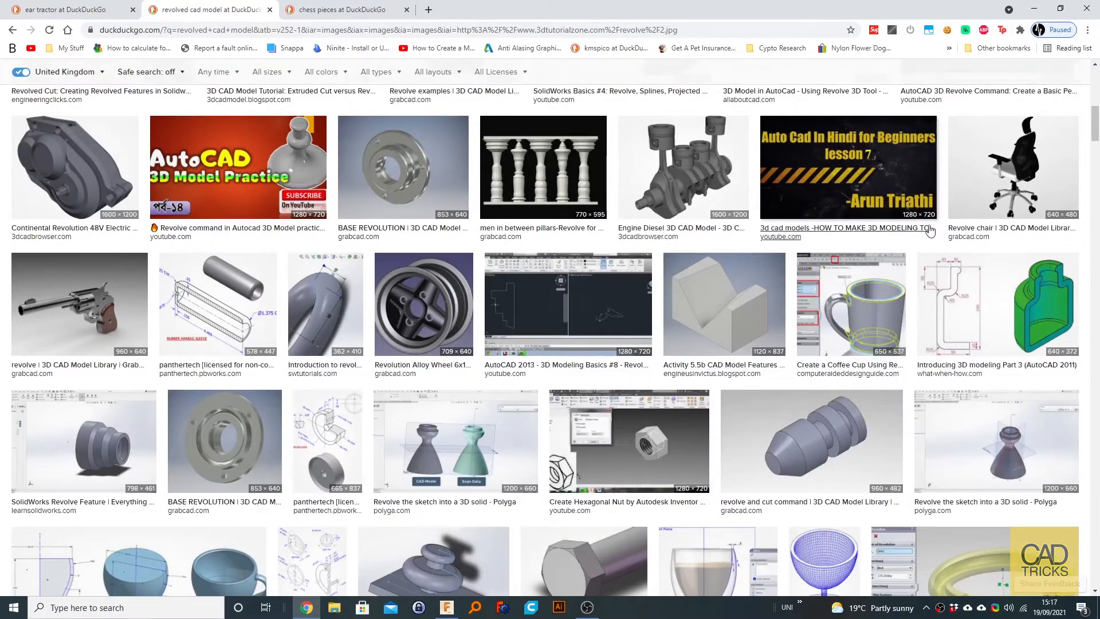
left_click(456, 441)
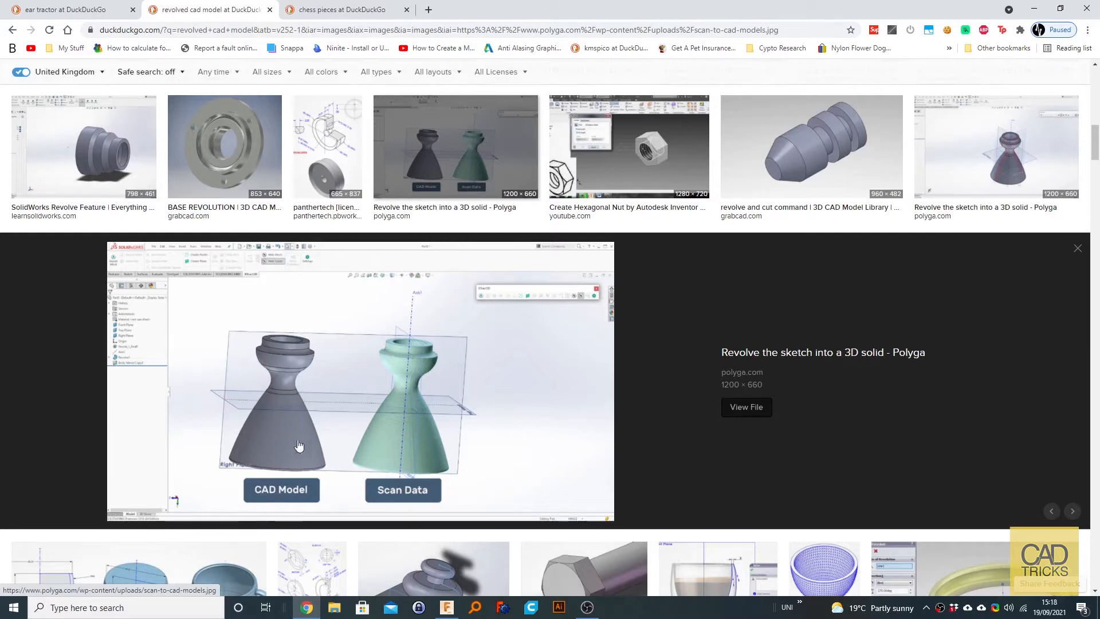
left_click(1077, 248)
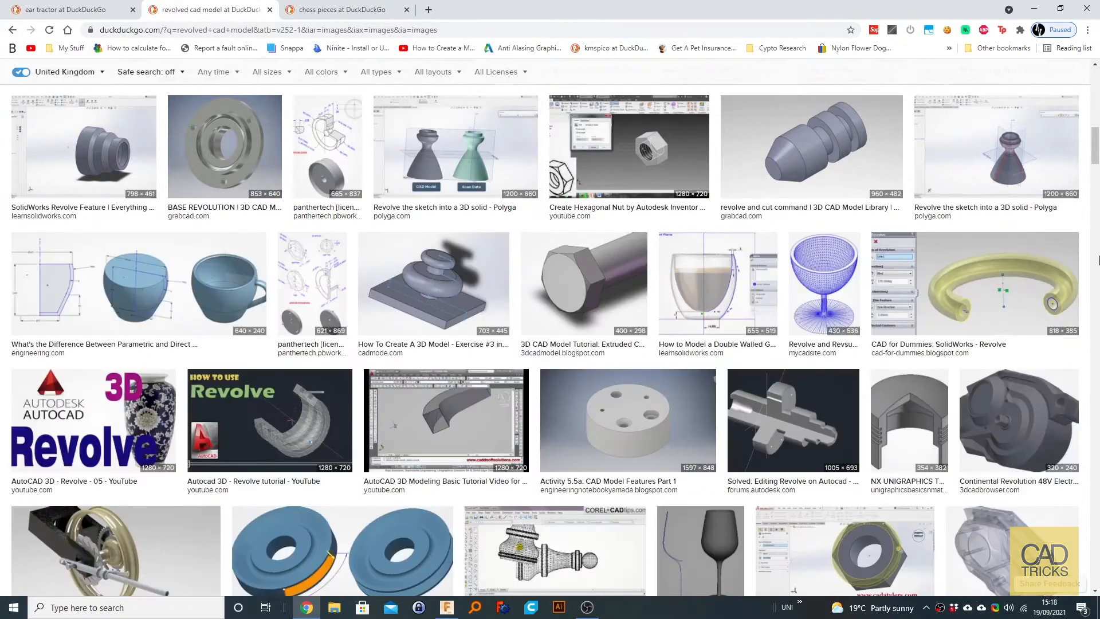
Step: Look through the chess pieces image results, previewing the "Second Look—Chess Set by Purple Pawn" picture
left_click(338, 8)
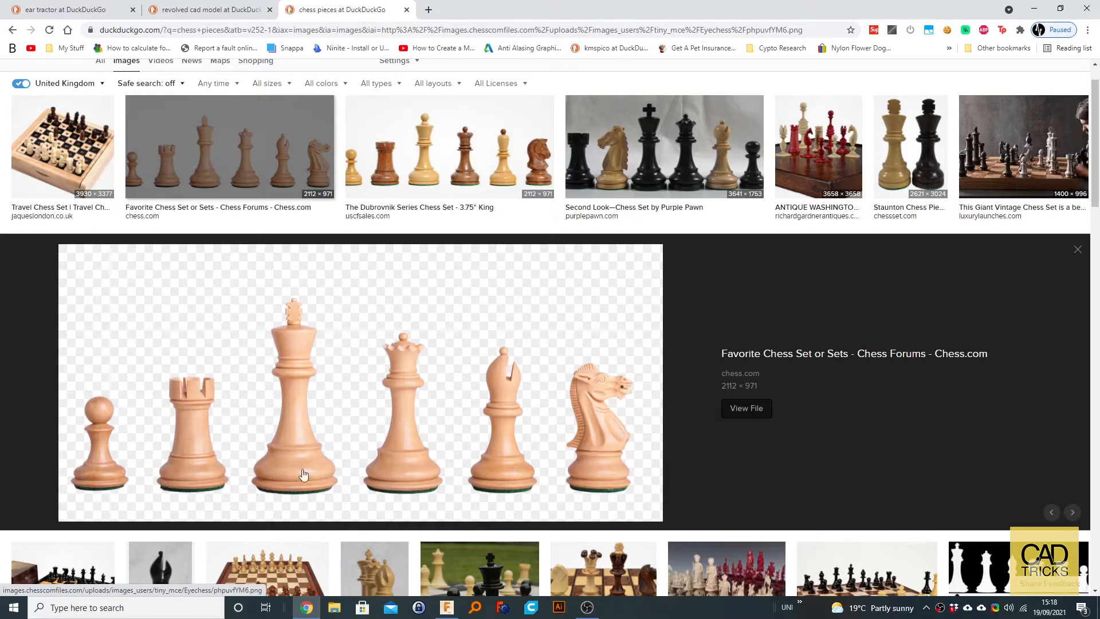
left_click(665, 149)
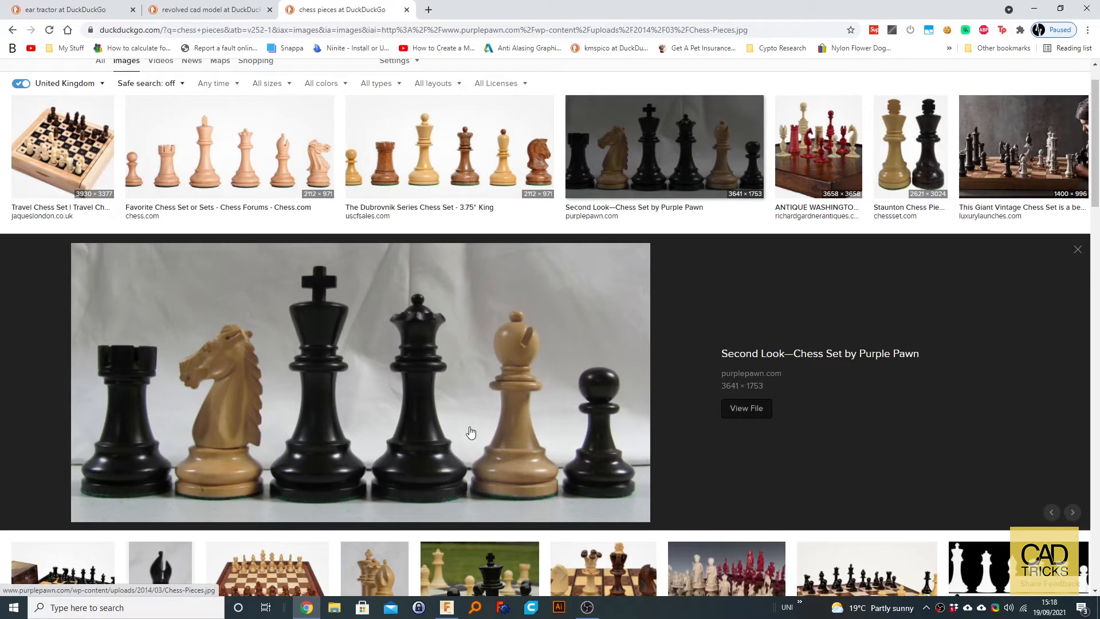
scroll(470, 421, "down", 6)
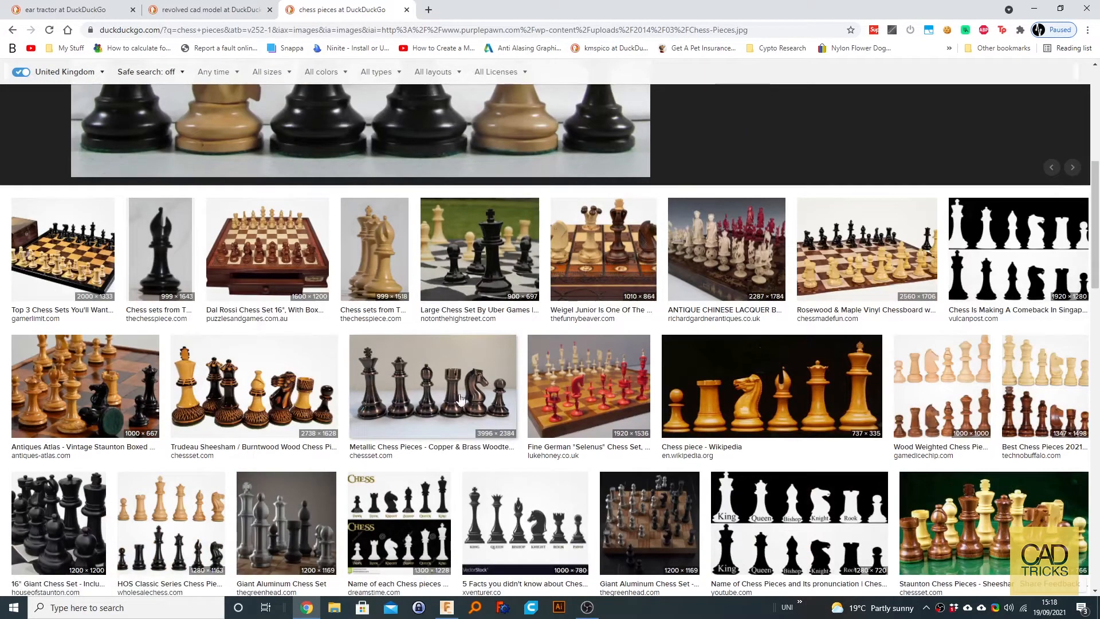
Step: Return to the revolved CAD model image results and preview the "Using Revolve" wine glass picture
left_click(192, 6)
scroll(572, 398, "down", 8)
scroll(573, 398, "up", 6)
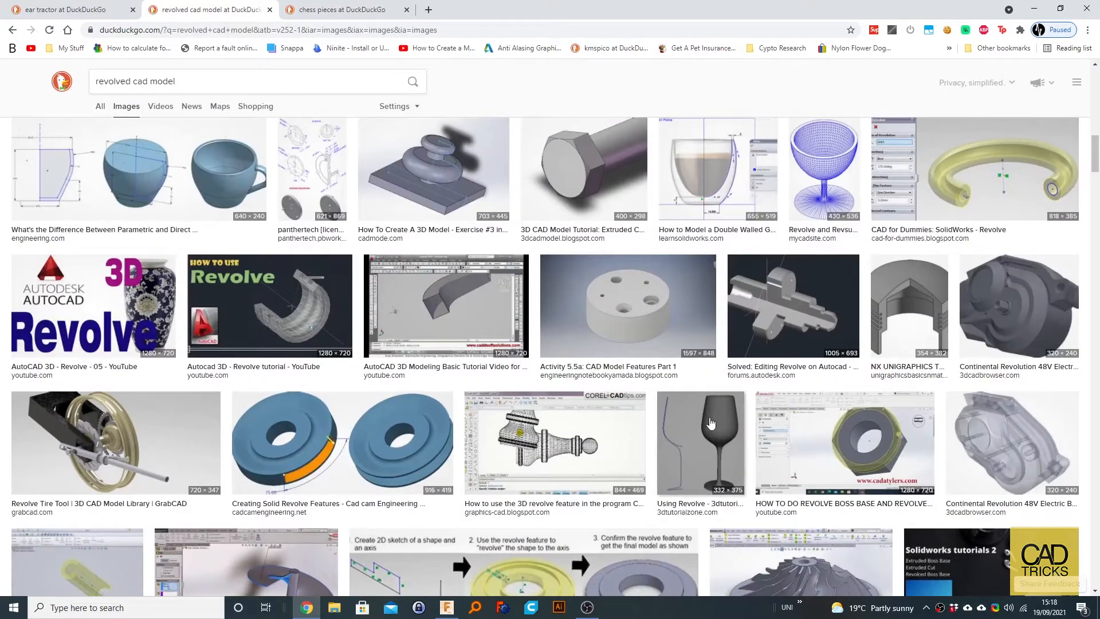
left_click(710, 423)
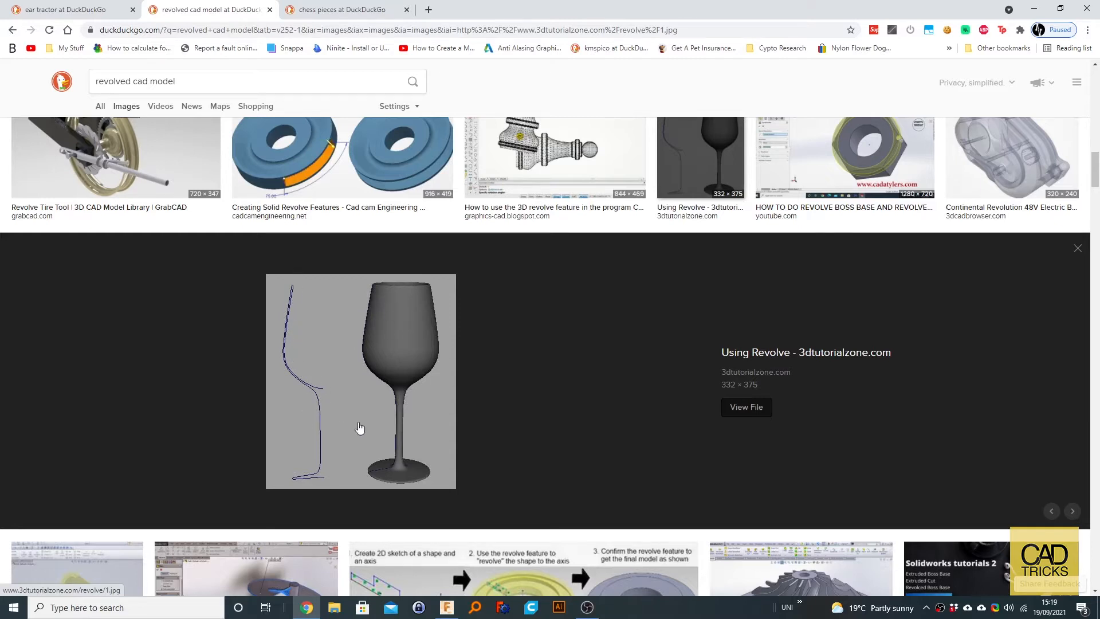
scroll(876, 354, "up", 1)
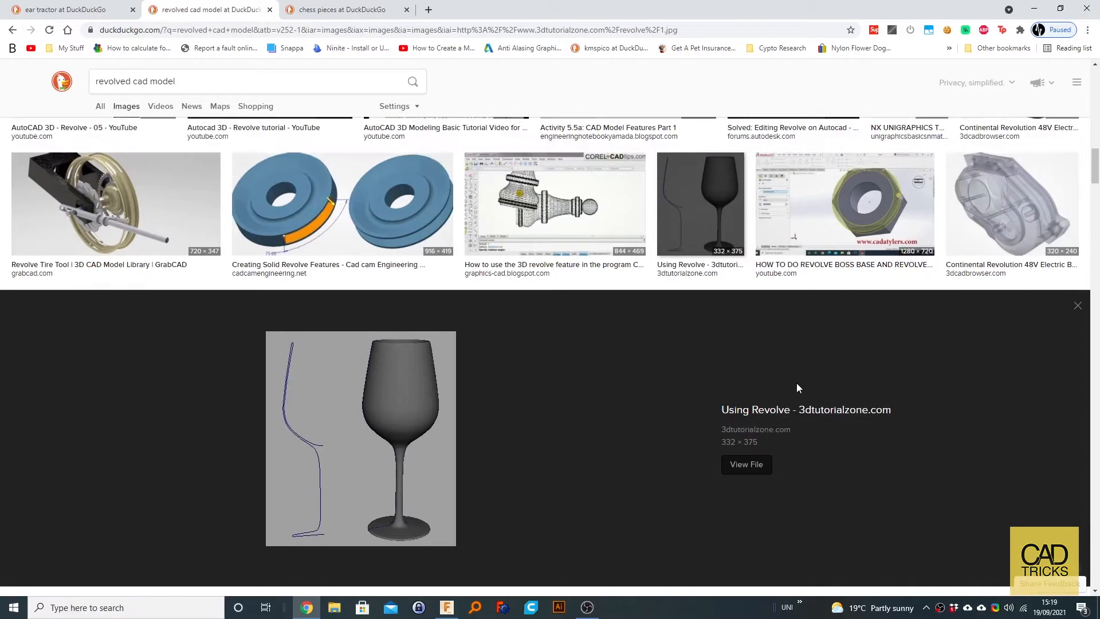
Step: Switch back to Fusion 360 and examine the bullet, flared cone and spool models in their open documents
left_click(1033, 8)
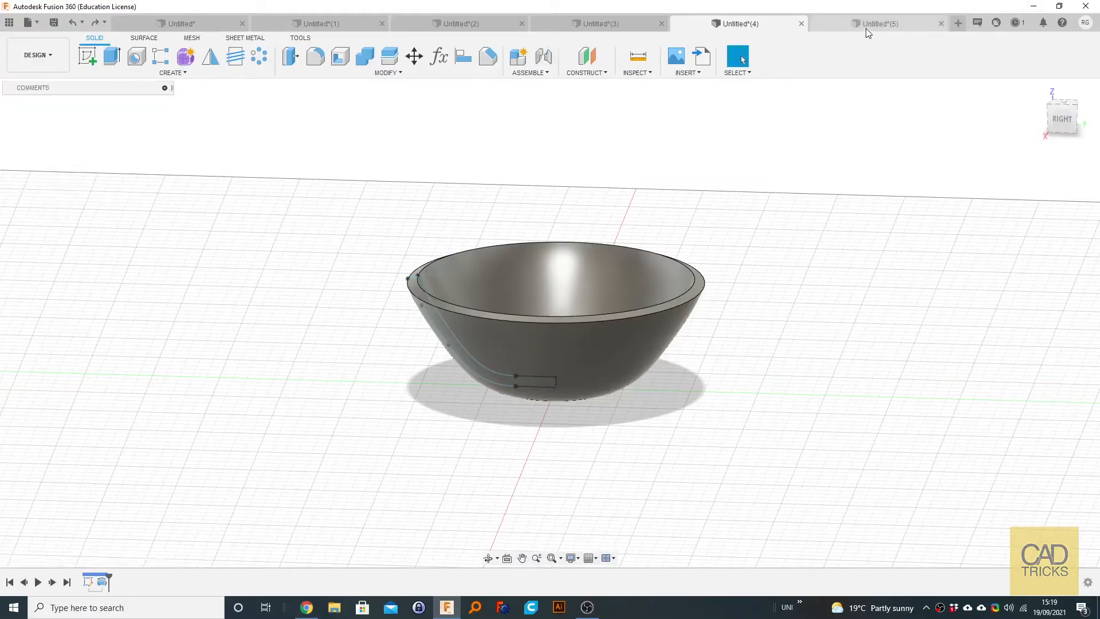
left_click(866, 29)
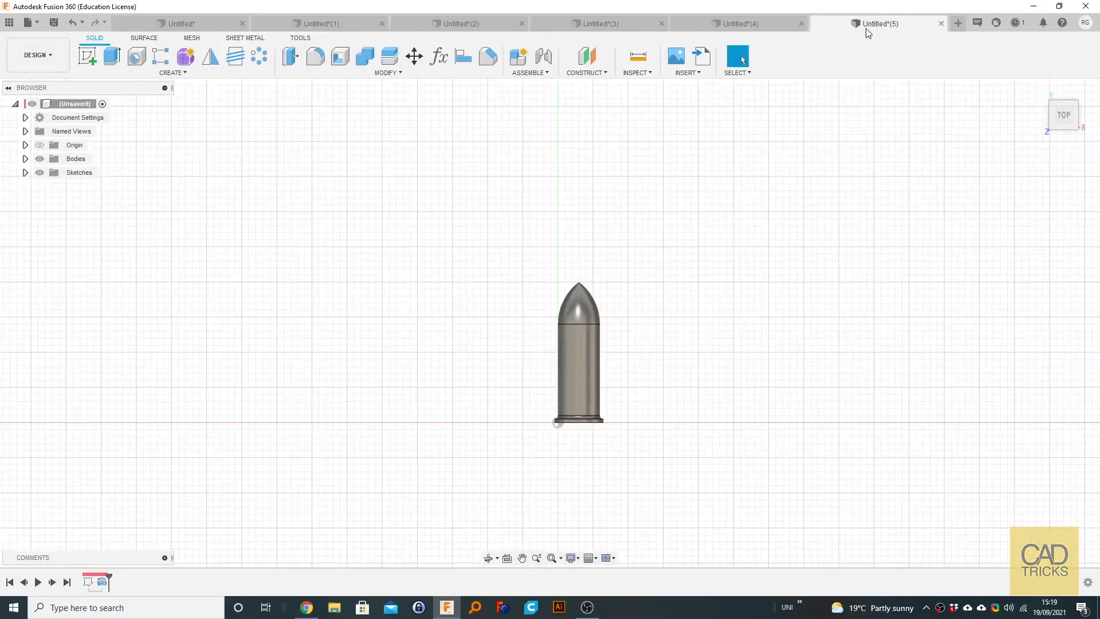
left_click(206, 23)
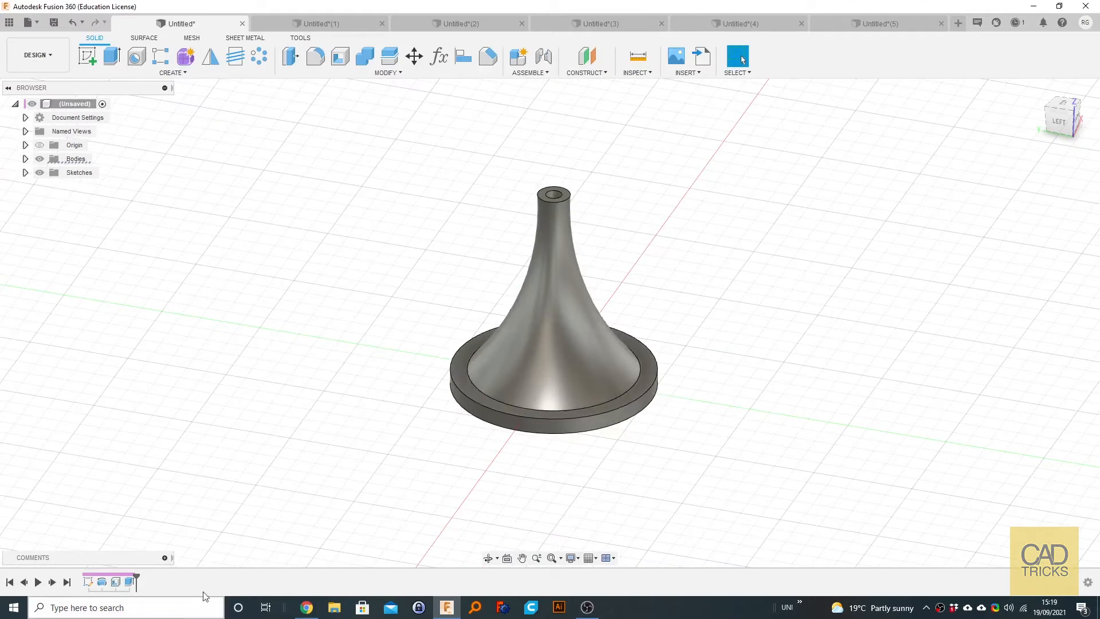
middle_click_drag(727, 444, 707, 462, "shift")
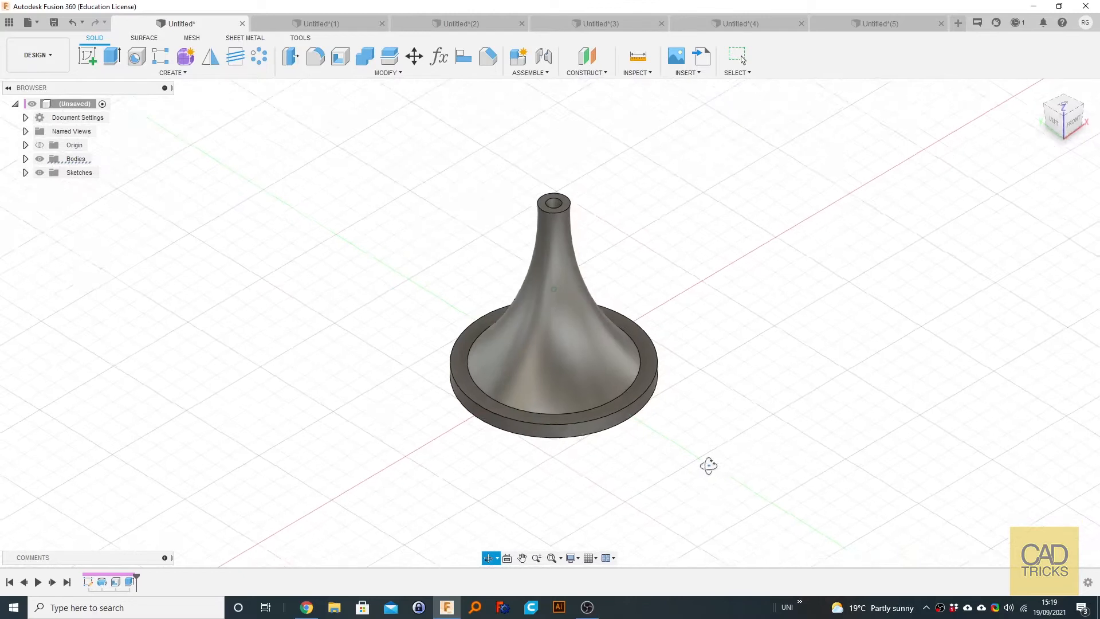
left_click(321, 24)
middle_click_drag(808, 421, 594, 345, "shift")
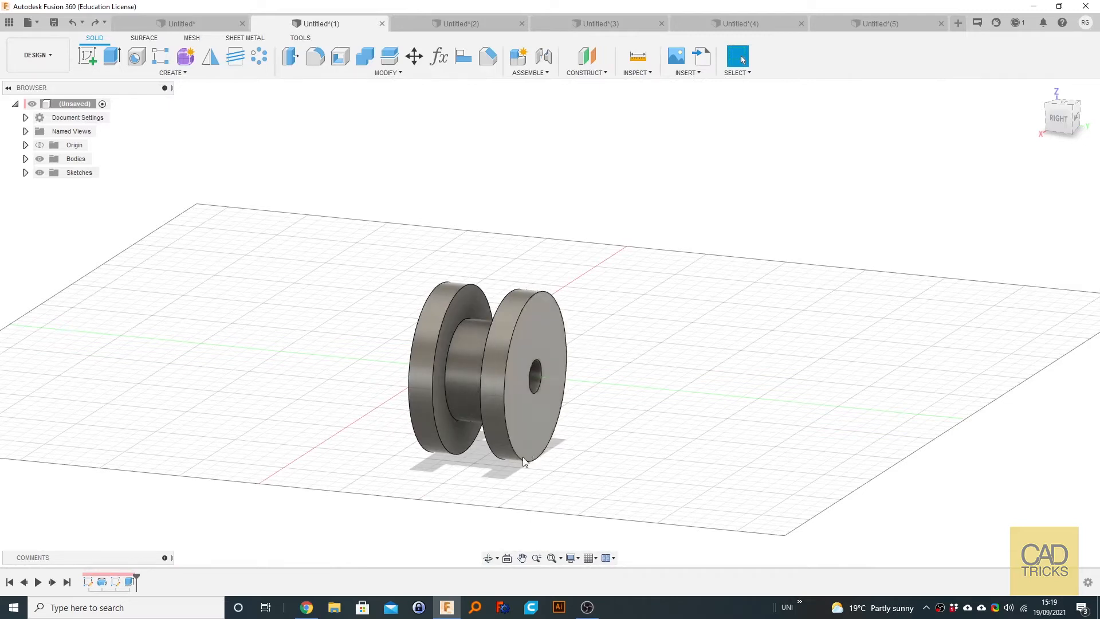
middle_click_drag(403, 466, 500, 370, "shift")
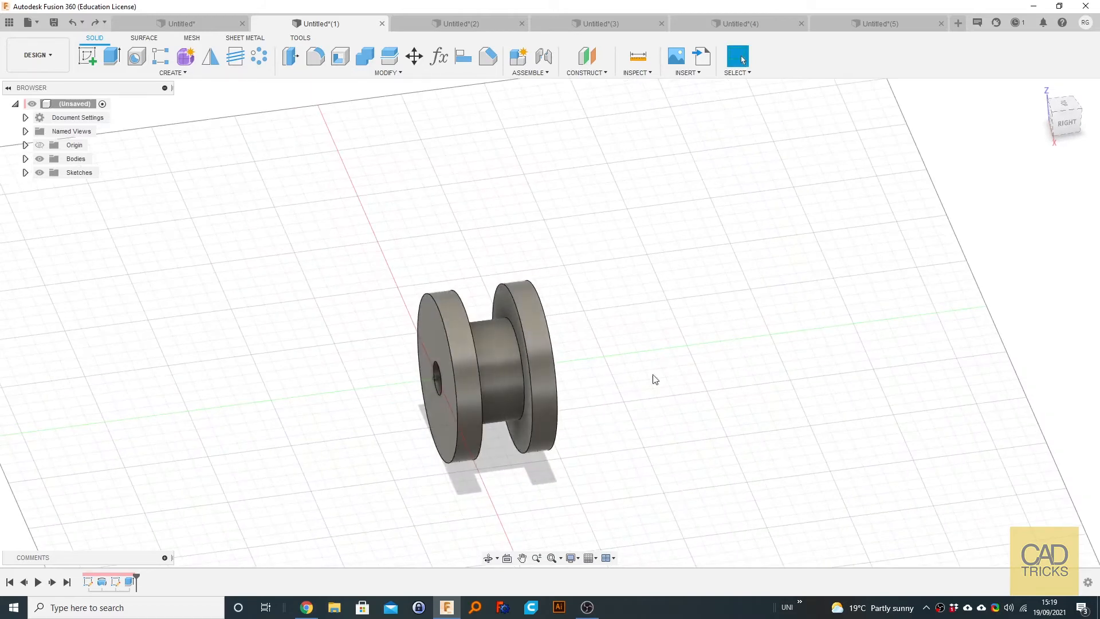
Step: In the spool's profile sketch, delete the two diagonal lines across the groove and finish the sketch
double_click(88, 582)
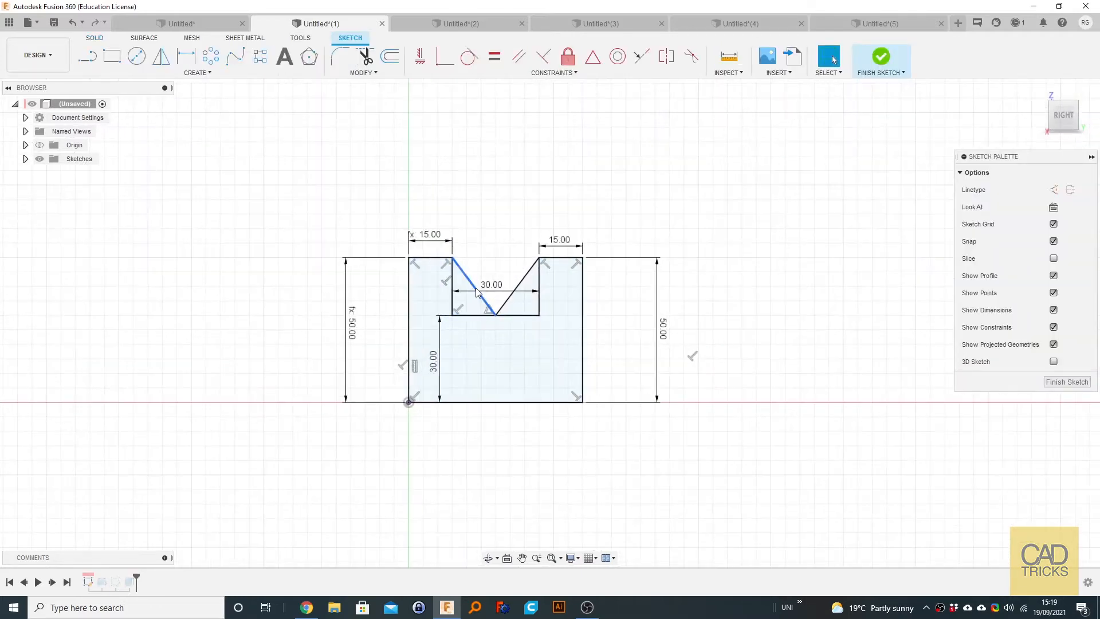
left_click(476, 292)
key("Delete")
left_click(517, 286)
key("Delete")
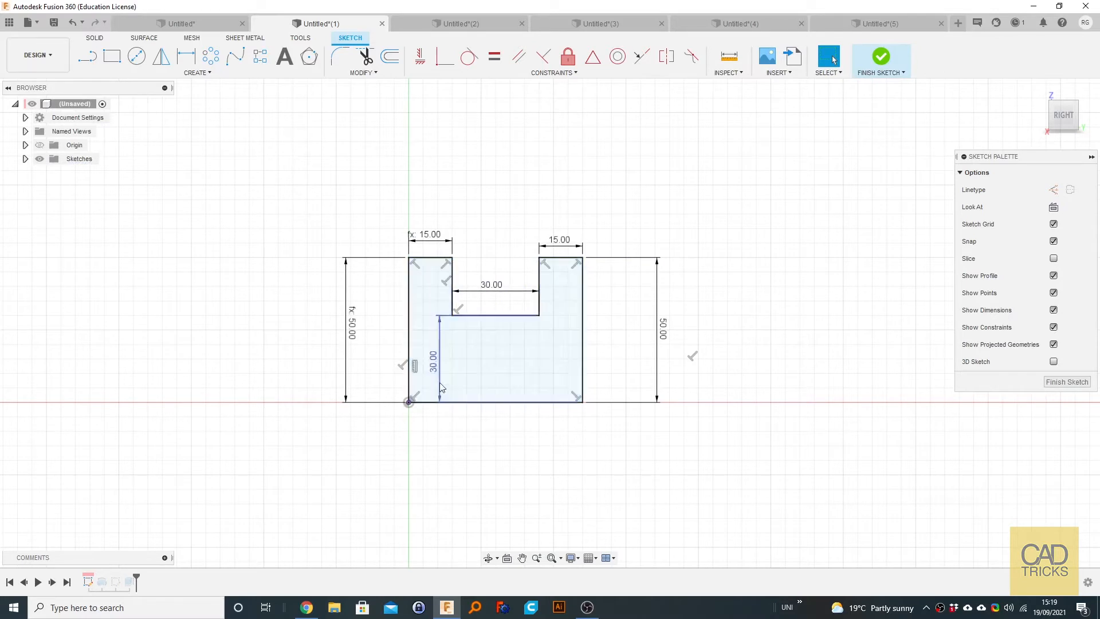
scroll(514, 499, "down", 3)
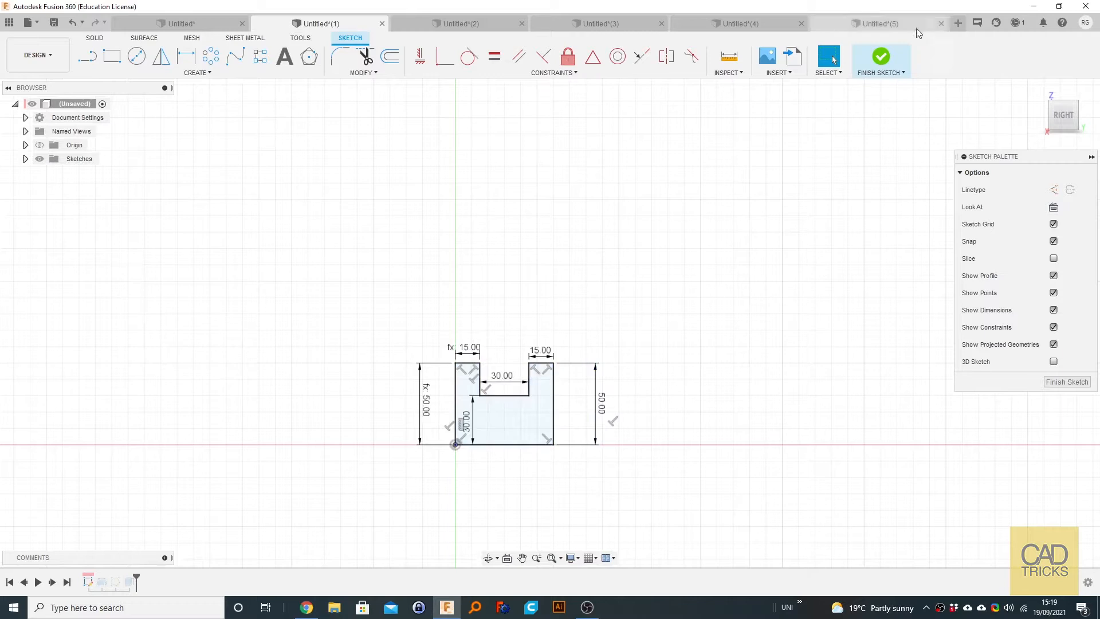
left_click(876, 59)
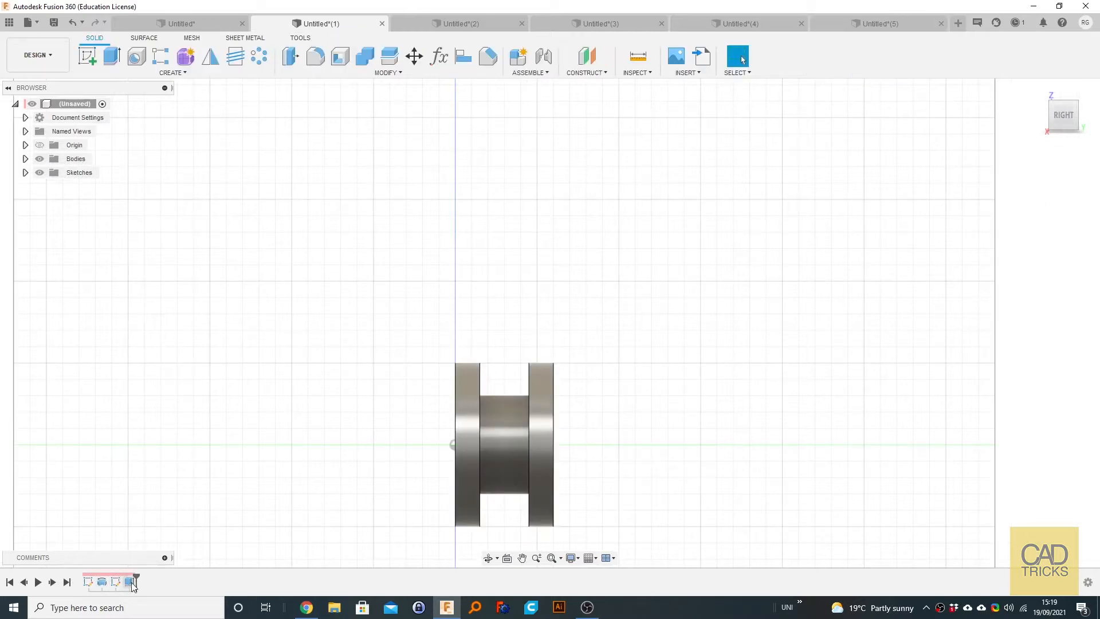
Step: Remove all timeline features after the spool's profile sketch, and reopen and finish that sketch
left_click_drag(115, 581, 91, 581)
double_click(89, 582)
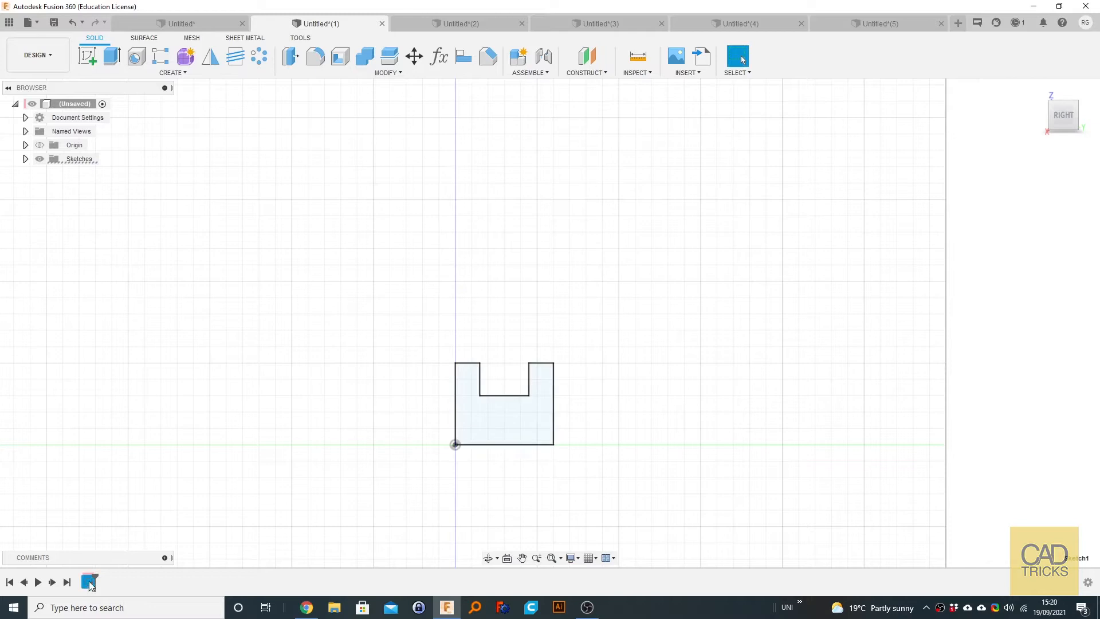
left_click(880, 57)
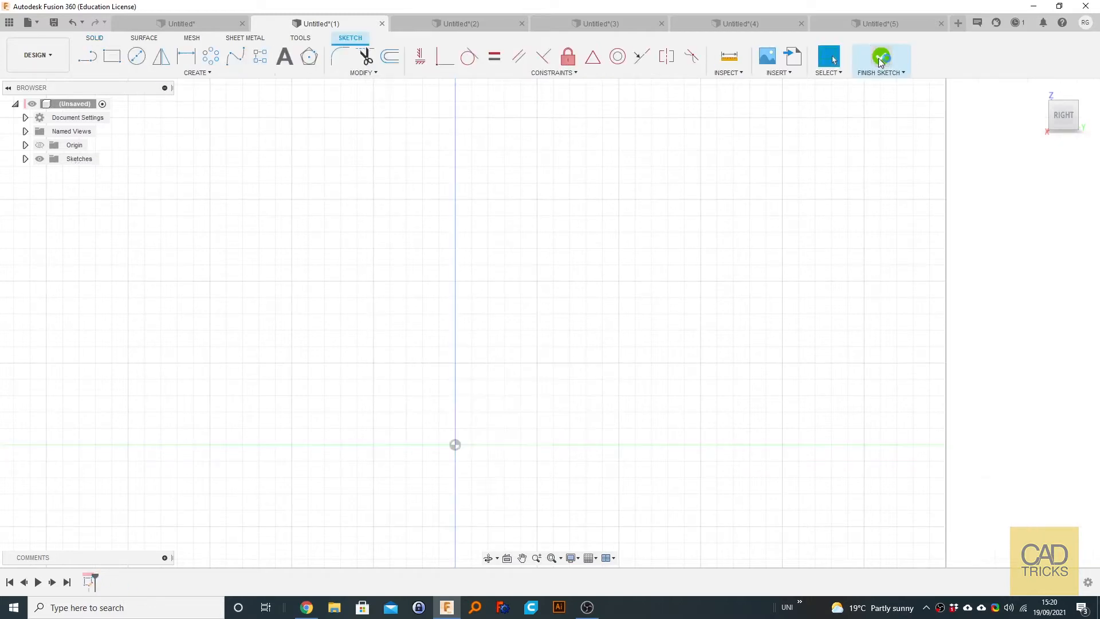
Step: Show Sketch1 and revolve its U-shaped profile 360 degrees about its long base edge as a new body
left_click(190, 74)
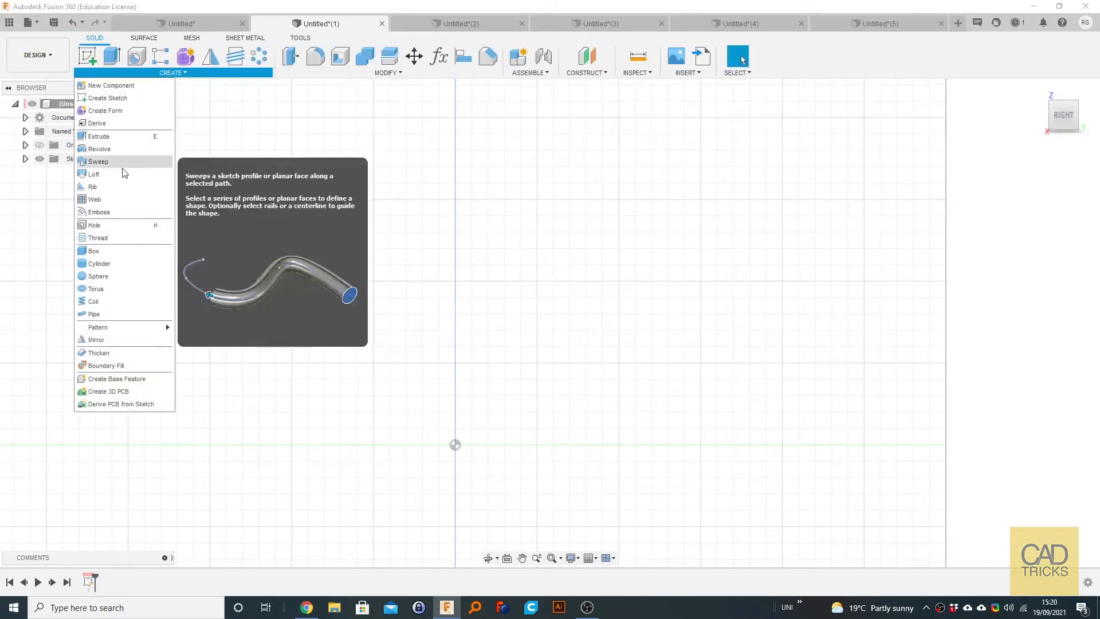
left_click(100, 150)
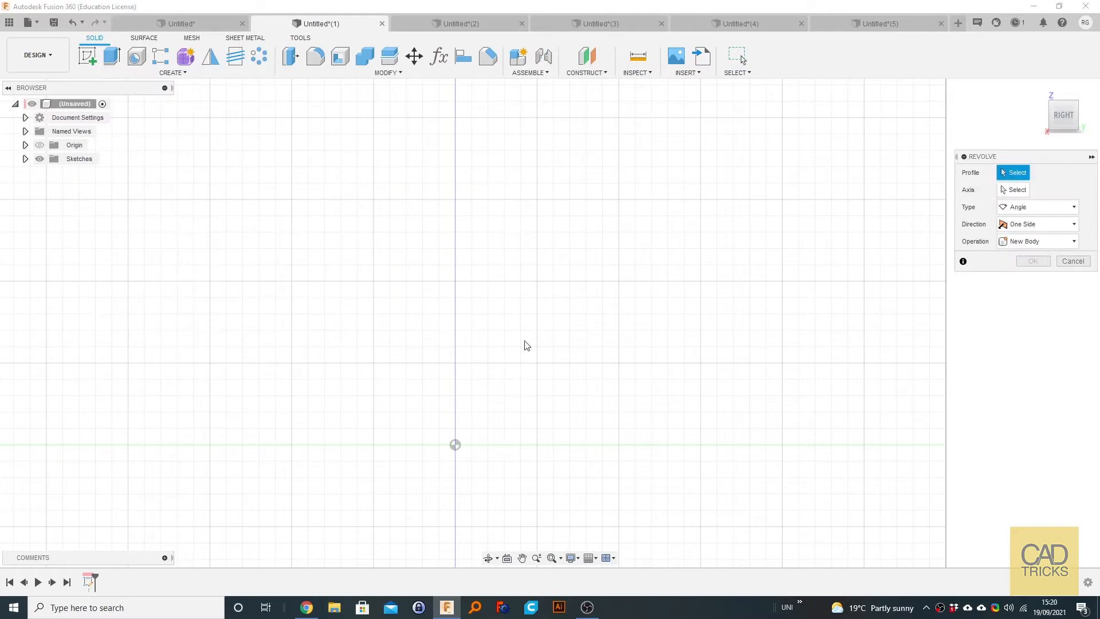
left_click(25, 159)
left_click(50, 173)
left_click(521, 420)
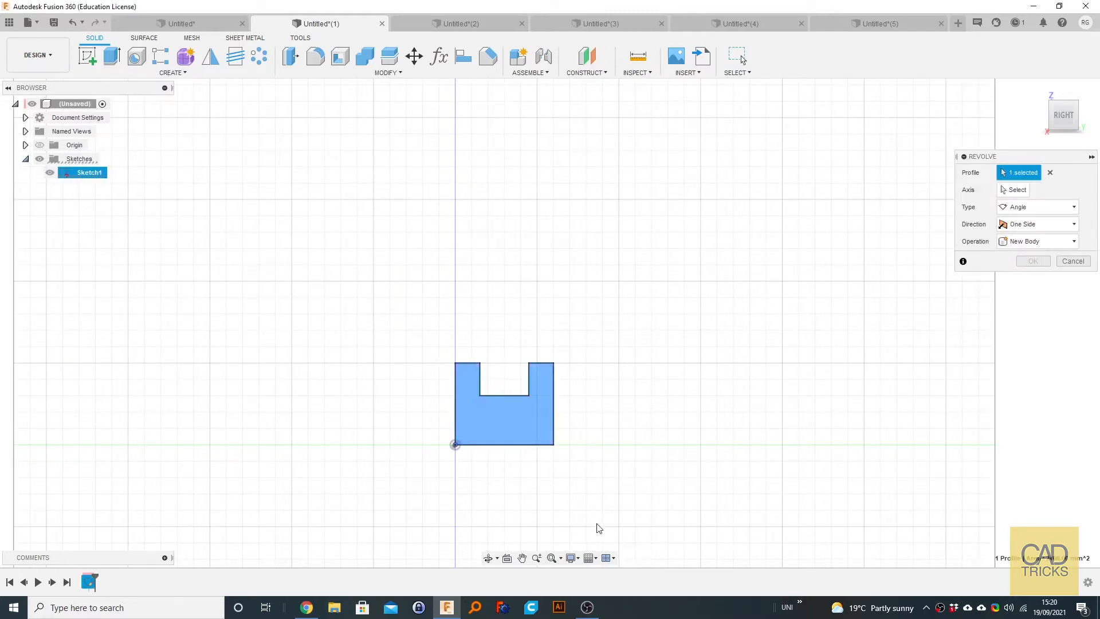
left_click(1022, 191)
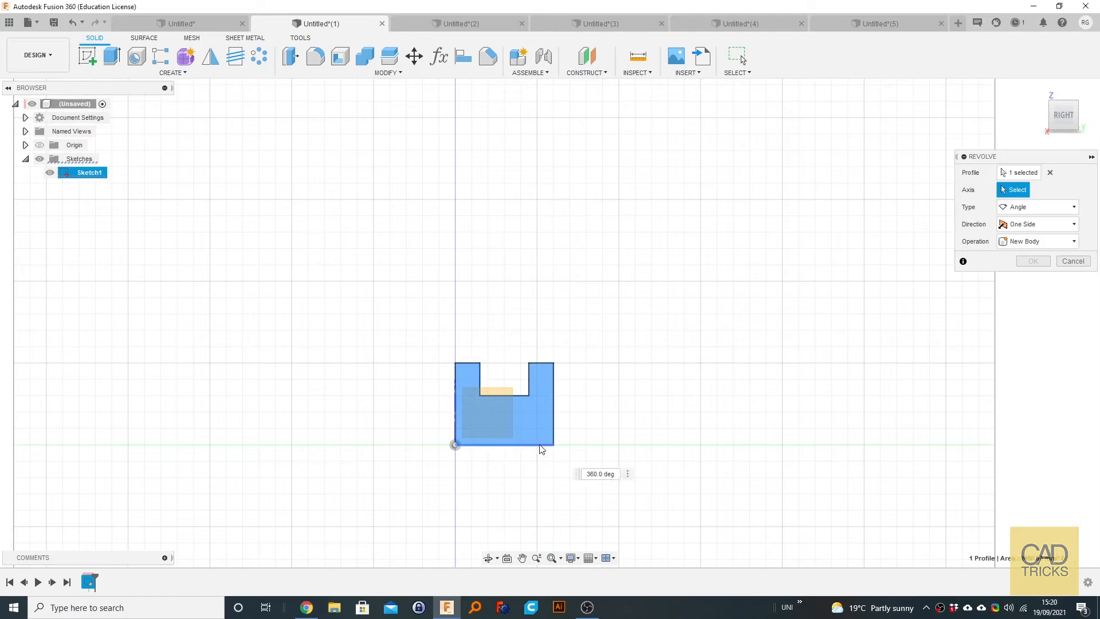
left_click(537, 449)
mouse_move(734, 376)
middle_mouse_down("shift")
mouse_move(656, 369)
mouse_move(683, 384)
middle_mouse_up("shift")
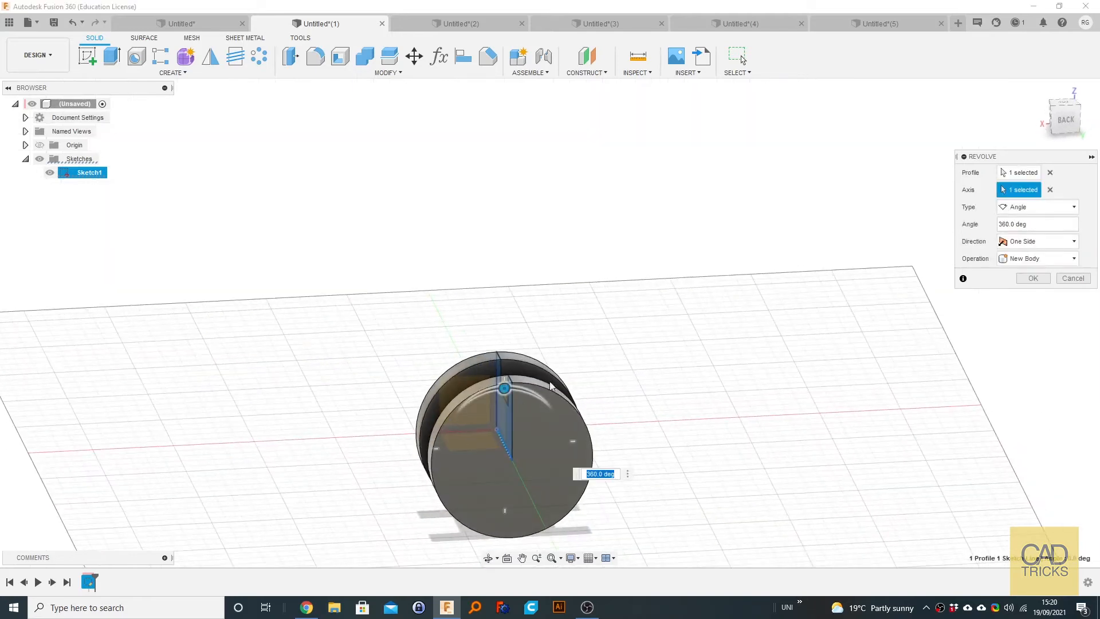
left_click(1031, 278)
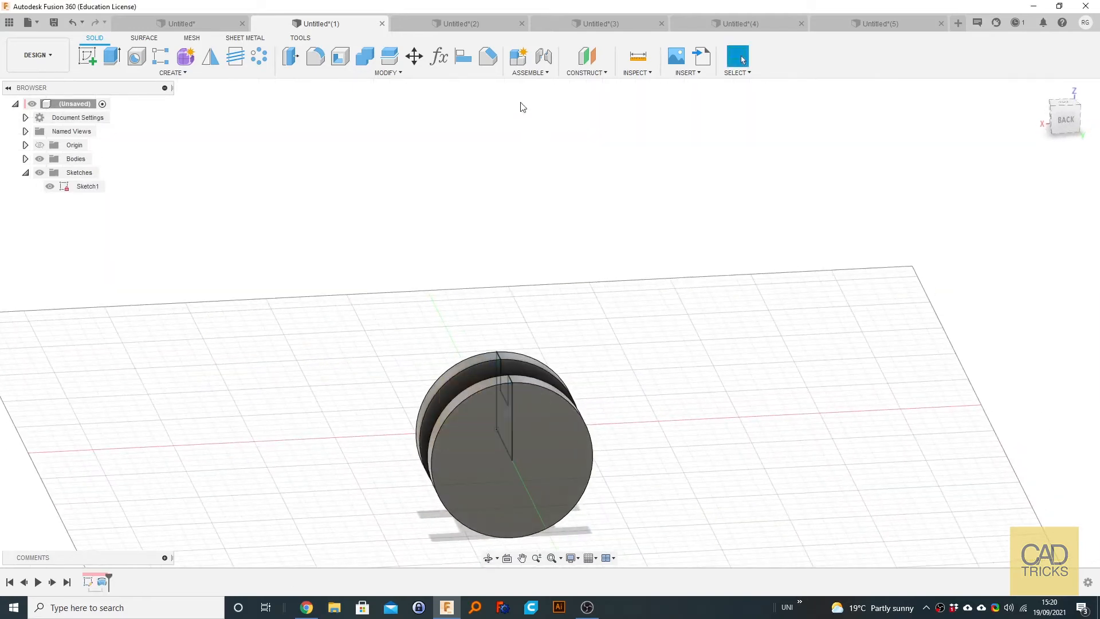
Step: Look through the bowl models in the other open documents and orbit the tapered bowl in Untitled(4)
left_click(441, 23)
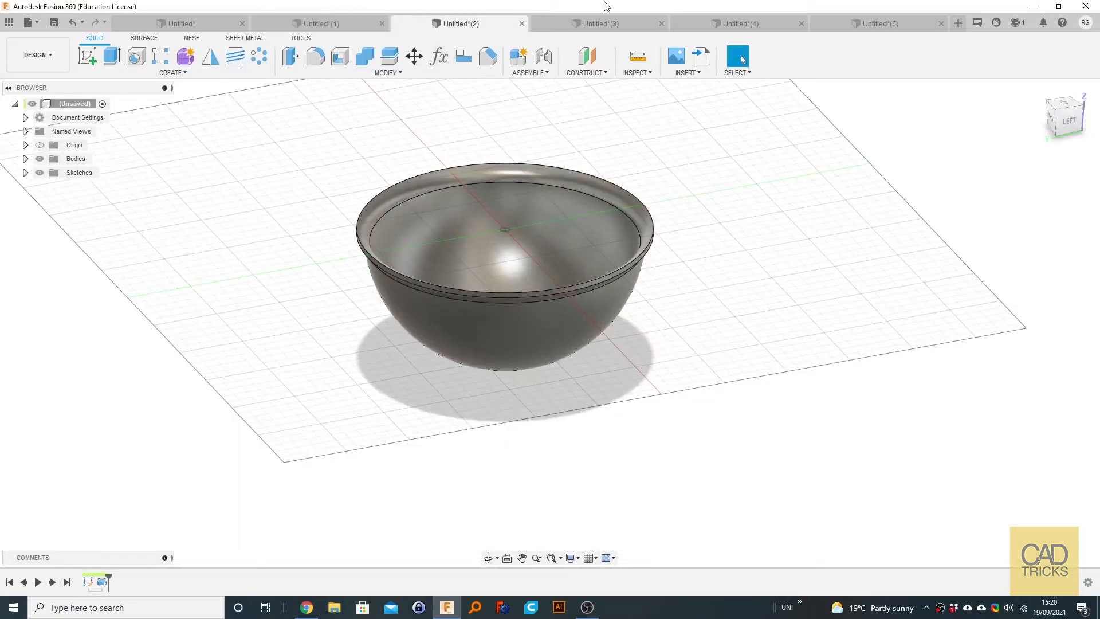
left_click(614, 26)
left_click(750, 26)
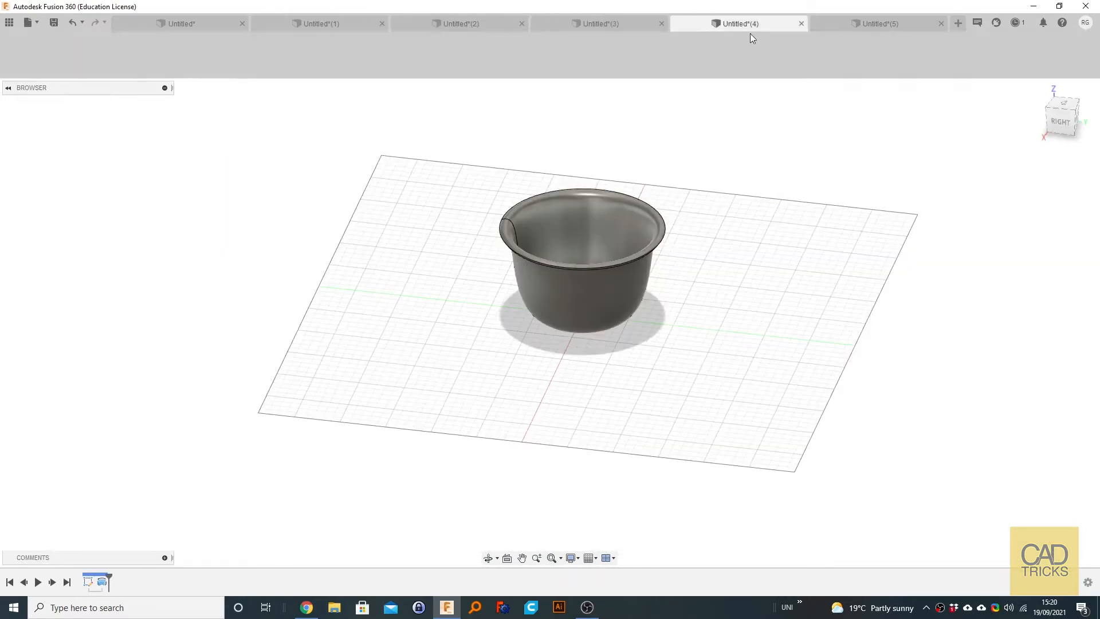
mouse_move(638, 246)
middle_mouse_down("shift")
mouse_move(581, 327)
mouse_move(643, 239)
middle_mouse_up("shift")
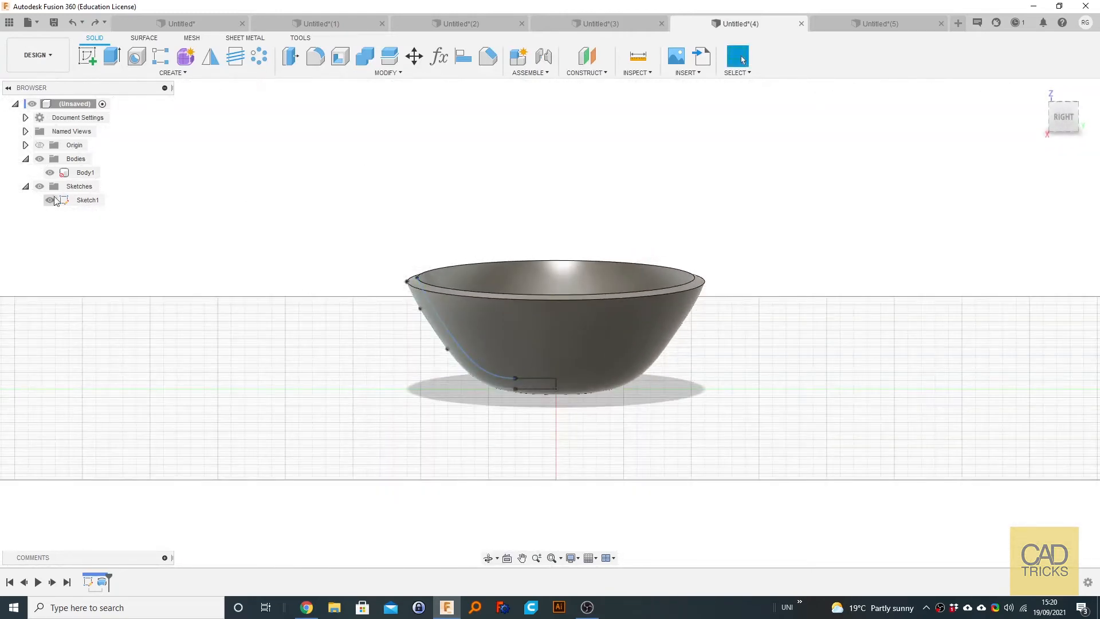
Step: Toggle whether the bowl's Body1 can be selected, and toggle the visibility of Sketch1
right_click(84, 172)
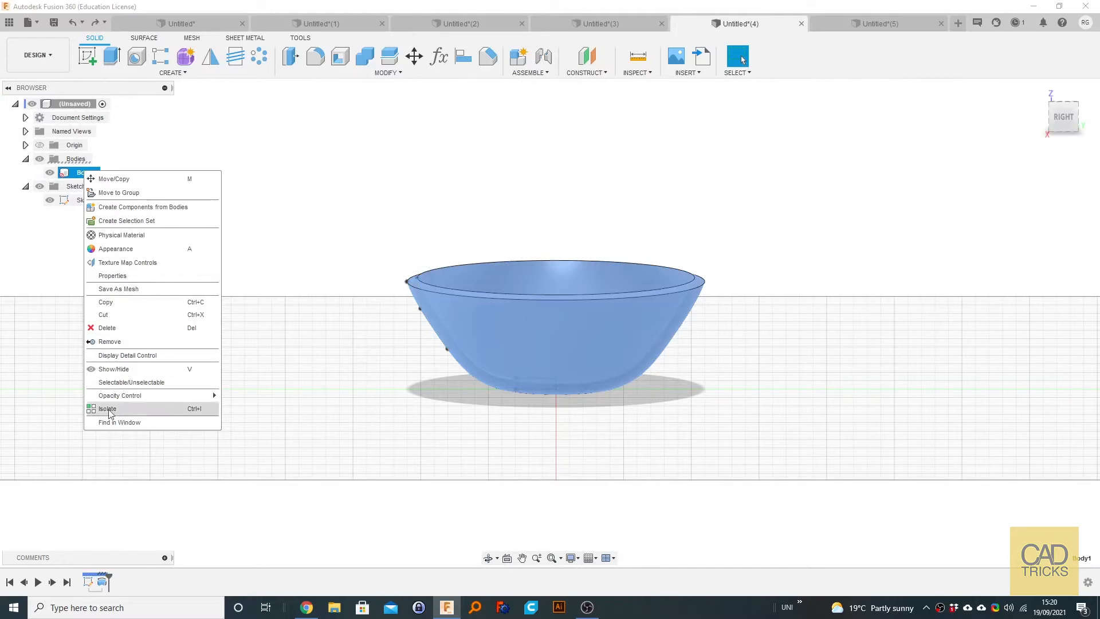
left_click(115, 382)
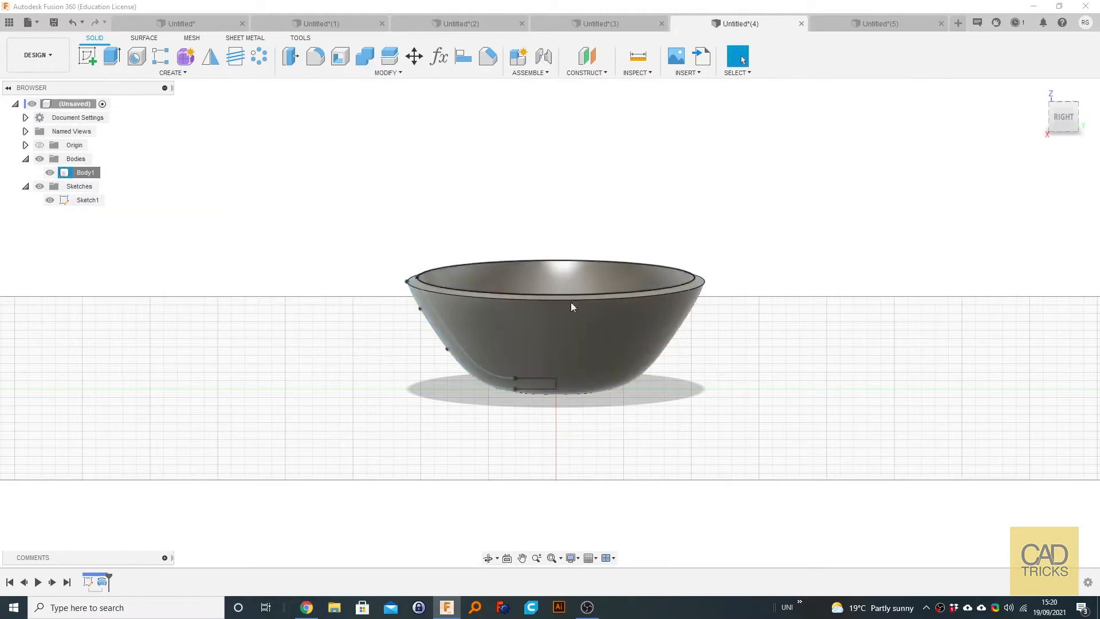
right_click(84, 172)
left_click(129, 394)
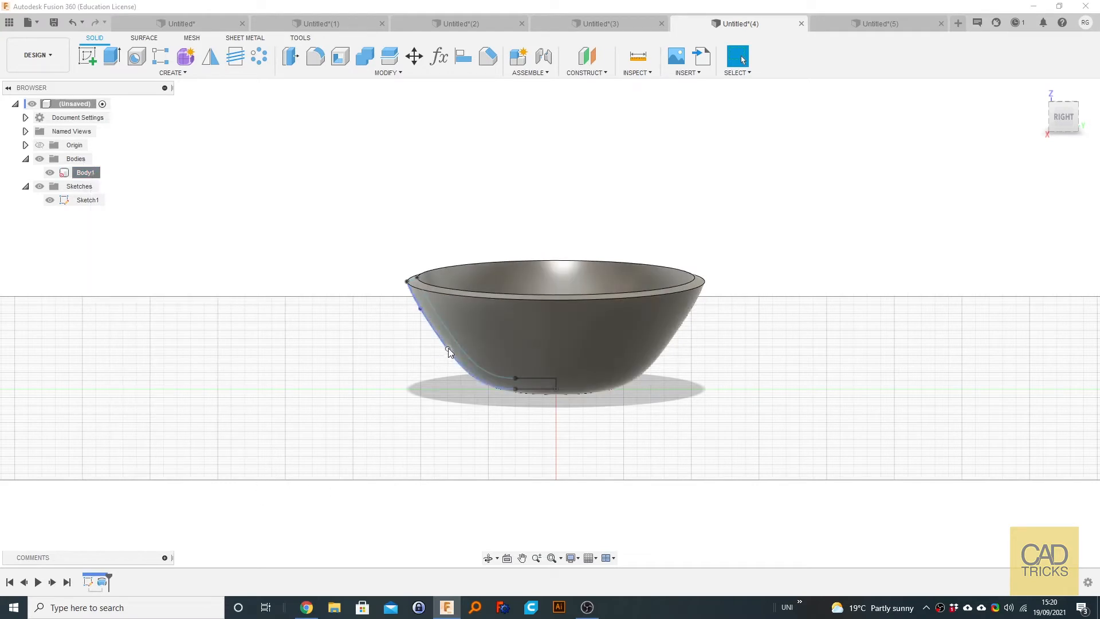
left_click(51, 200)
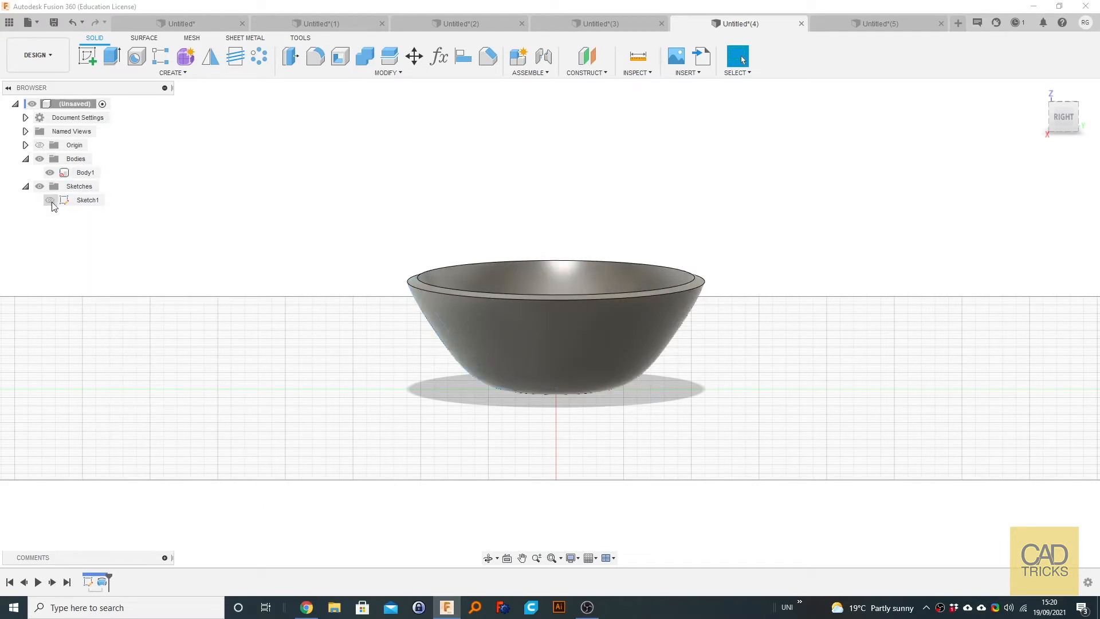
Step: Reshape the revolved bowl by moving the points of its Sketch1 splines, giving it a bulging rim and a shallower form
left_click_drag(447, 348, 451, 334)
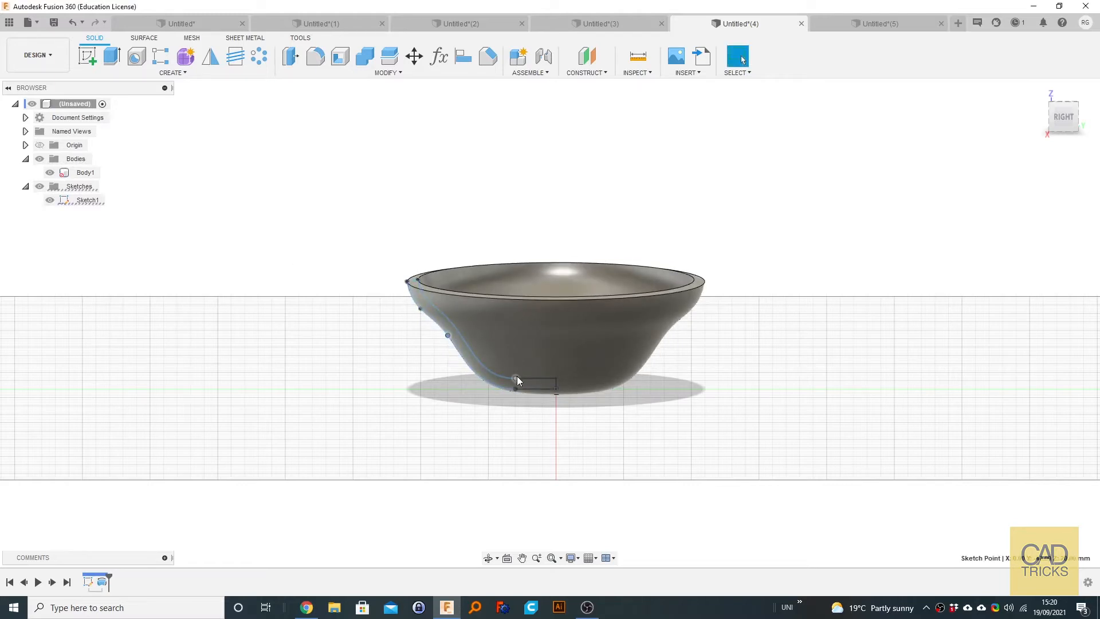
left_click_drag(425, 313, 405, 319)
mouse_move(717, 344)
middle_mouse_down("shift")
mouse_move(742, 332)
mouse_move(744, 314)
mouse_move(669, 333)
middle_mouse_up("shift")
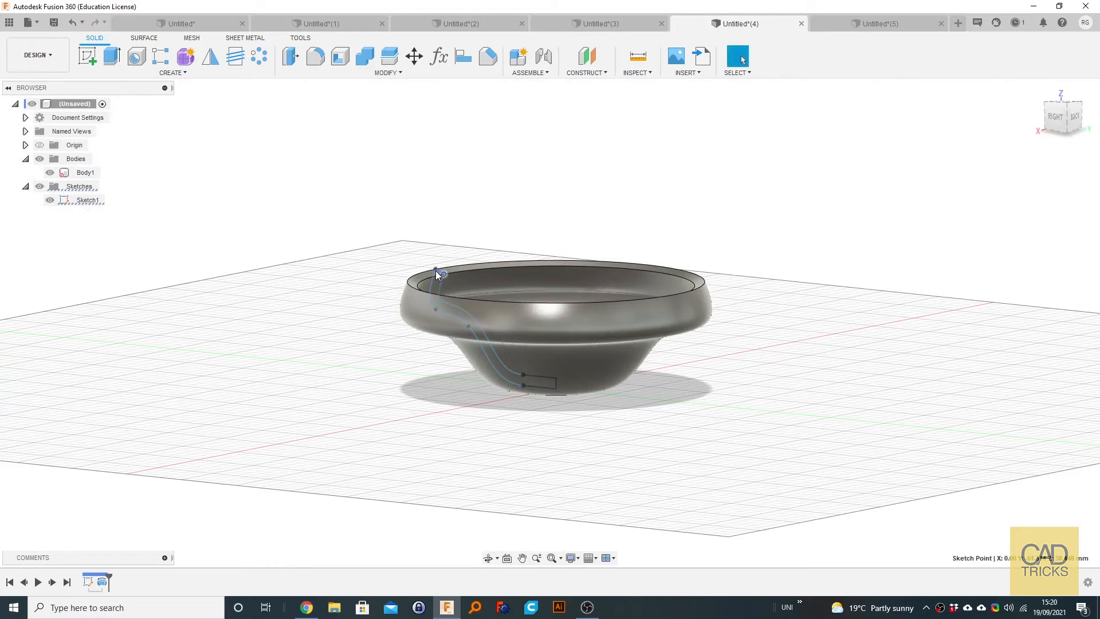
mouse_move(435, 269)
left_mouse_down()
mouse_move(406, 277)
mouse_move(386, 307)
mouse_move(395, 322)
mouse_move(449, 330)
mouse_move(456, 350)
left_mouse_up()
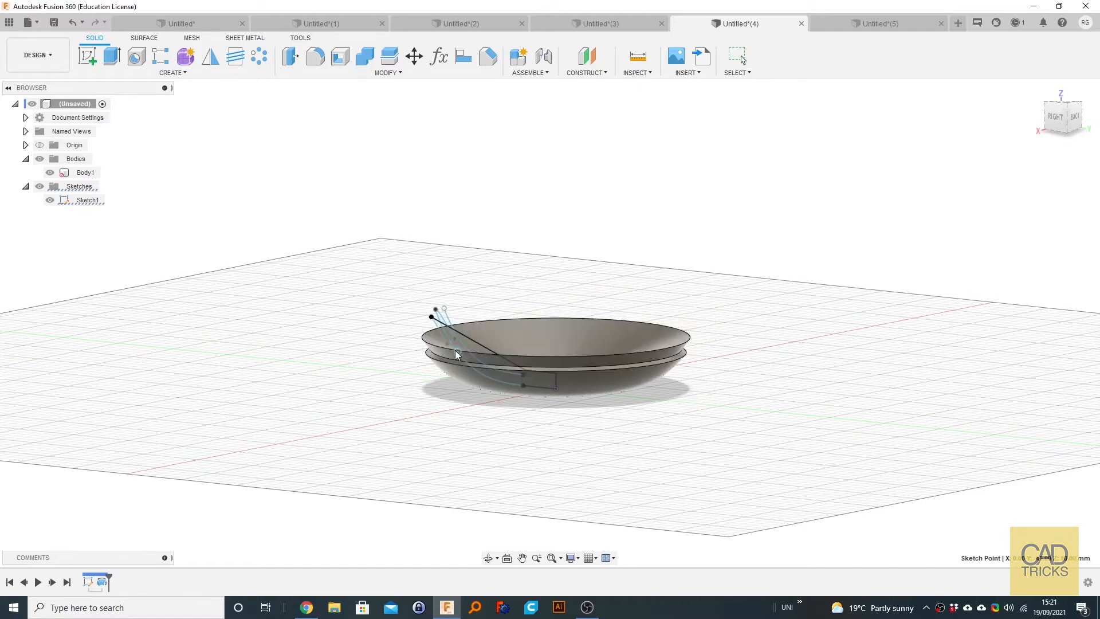
middle_click_drag(674, 338, 790, 273, "shift")
scroll(793, 277, "down", 5)
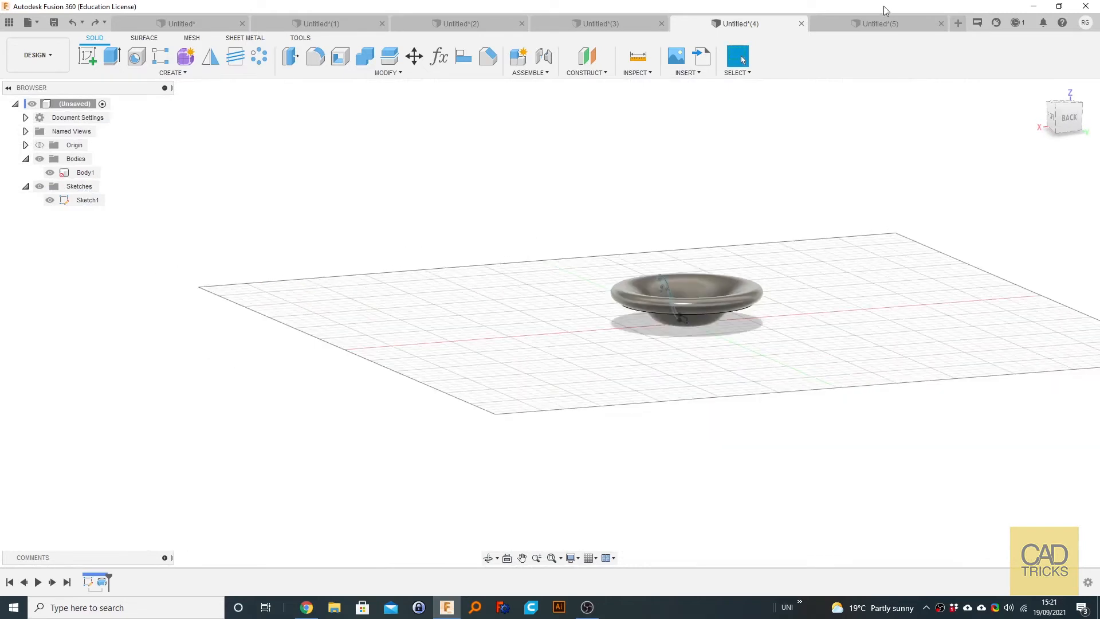
Step: View the bullet model in Untitled(5), and return to the reshaped bowl document
left_click(880, 22)
scroll(871, 117, "down", 1)
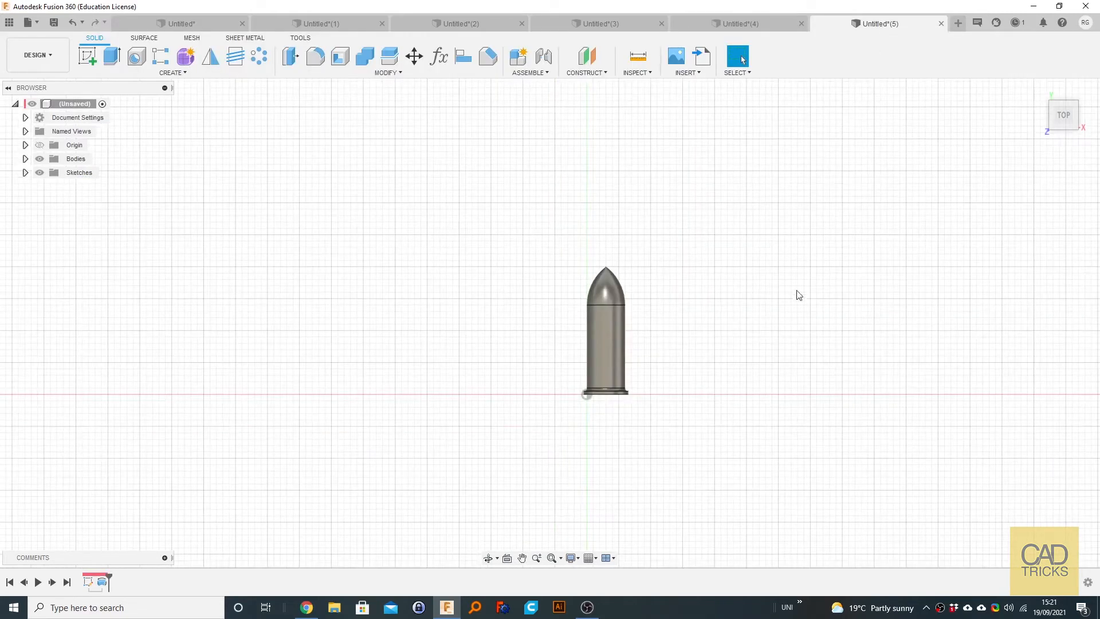
left_click(740, 24)
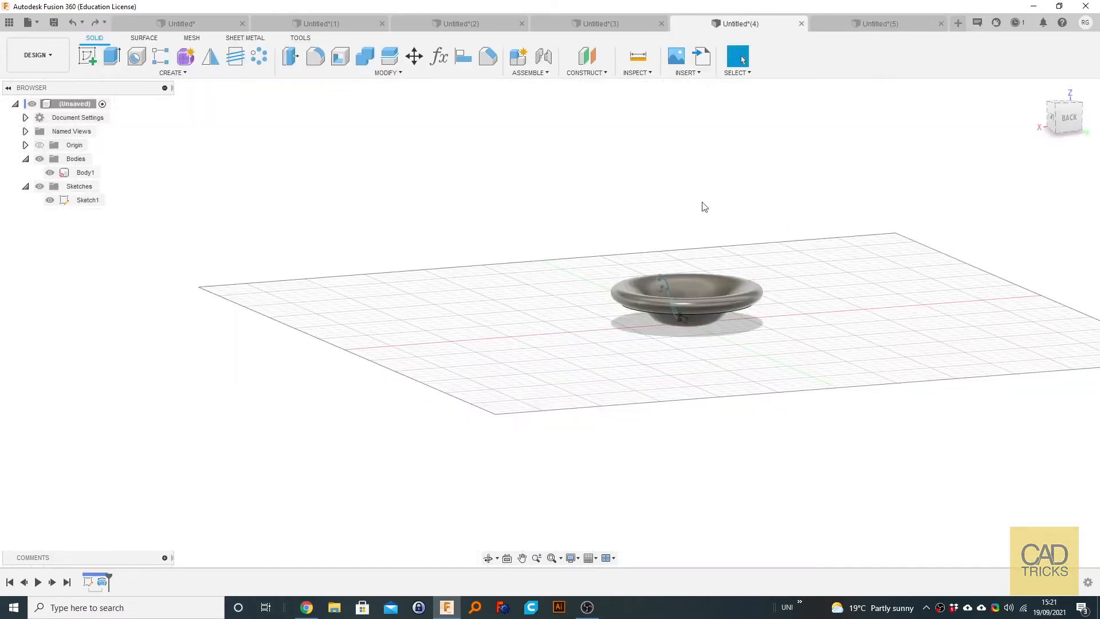
Step: Create a new design and start a sketch on the vertical origin plane seen in the Right view
left_click(957, 24)
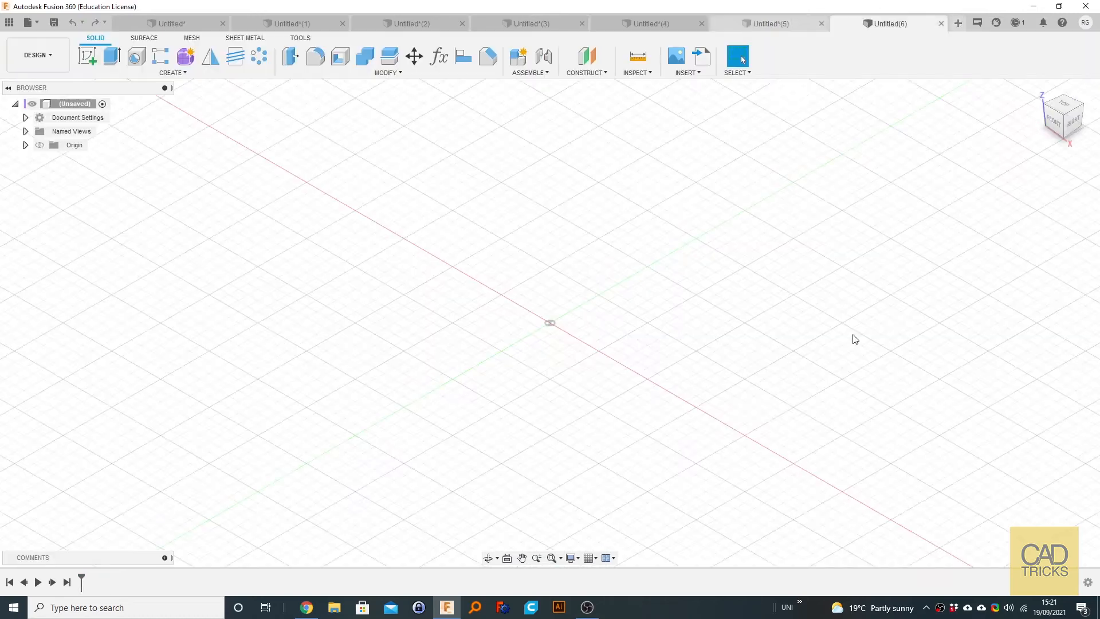
middle_click_drag(562, 454, 509, 372)
key("c")
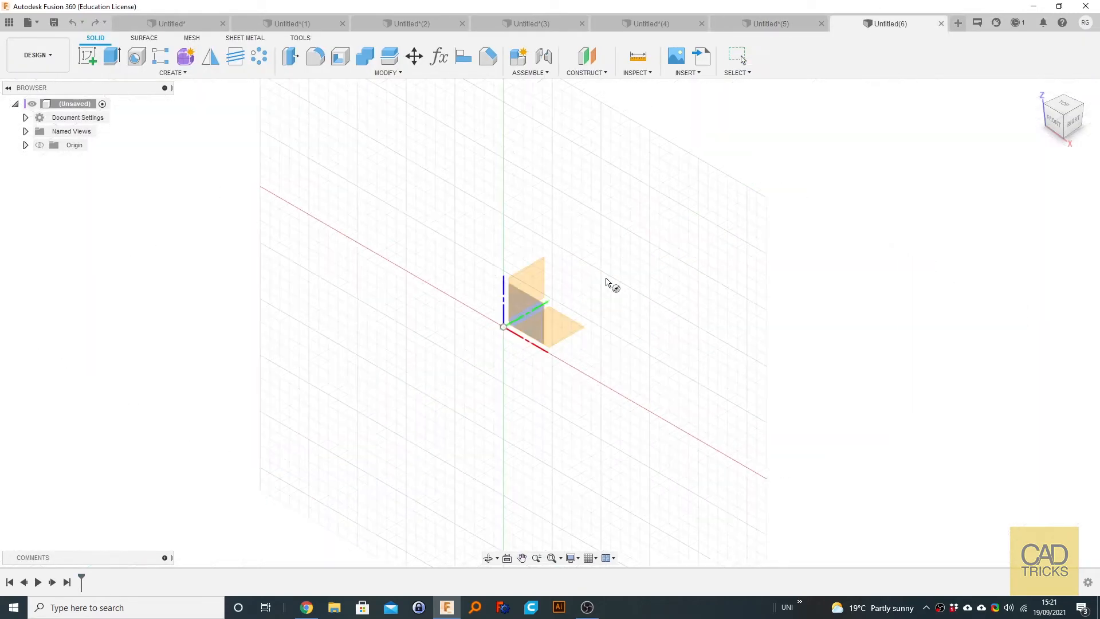
left_click(551, 322)
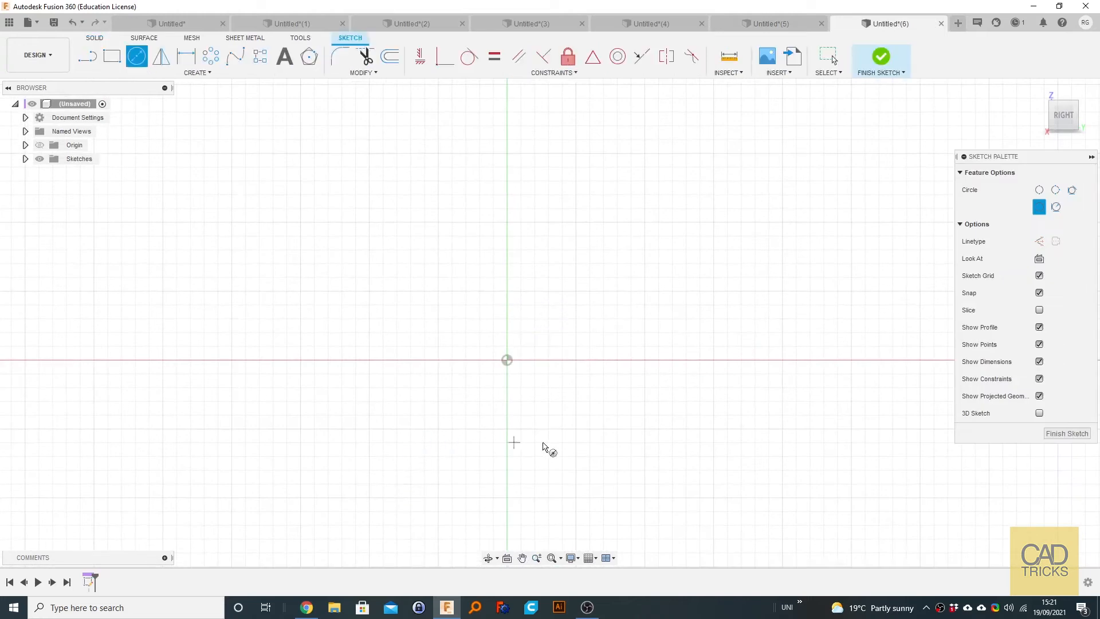
Step: Draw a 15 mm horizontal line from the origin along the negative horizontal axis as the bowl's base
left_click(195, 73)
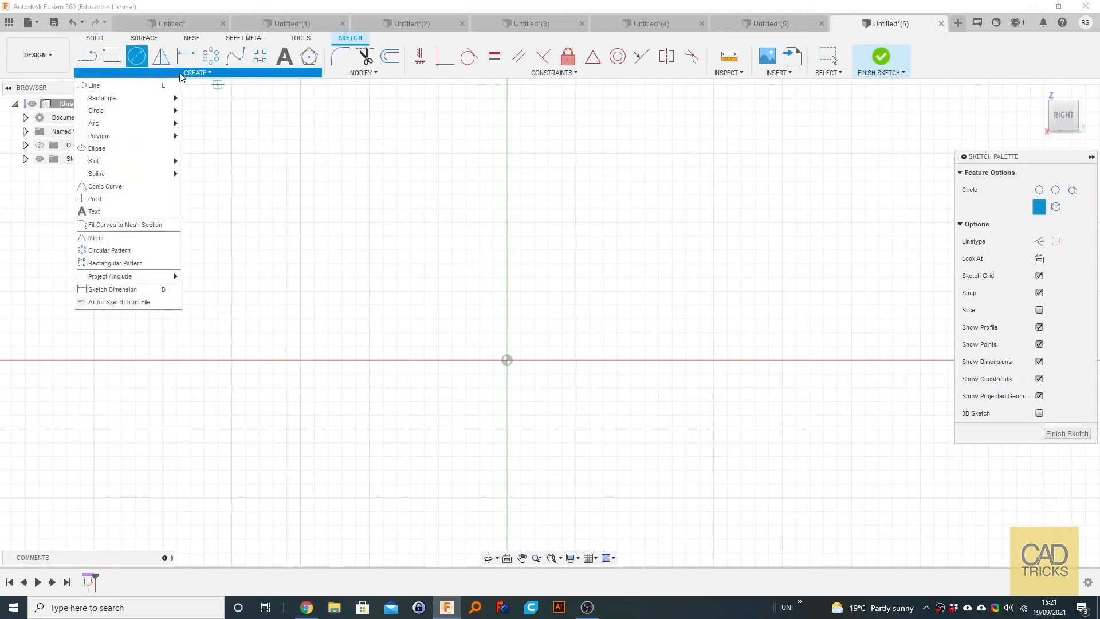
left_click(94, 85)
left_click(506, 360)
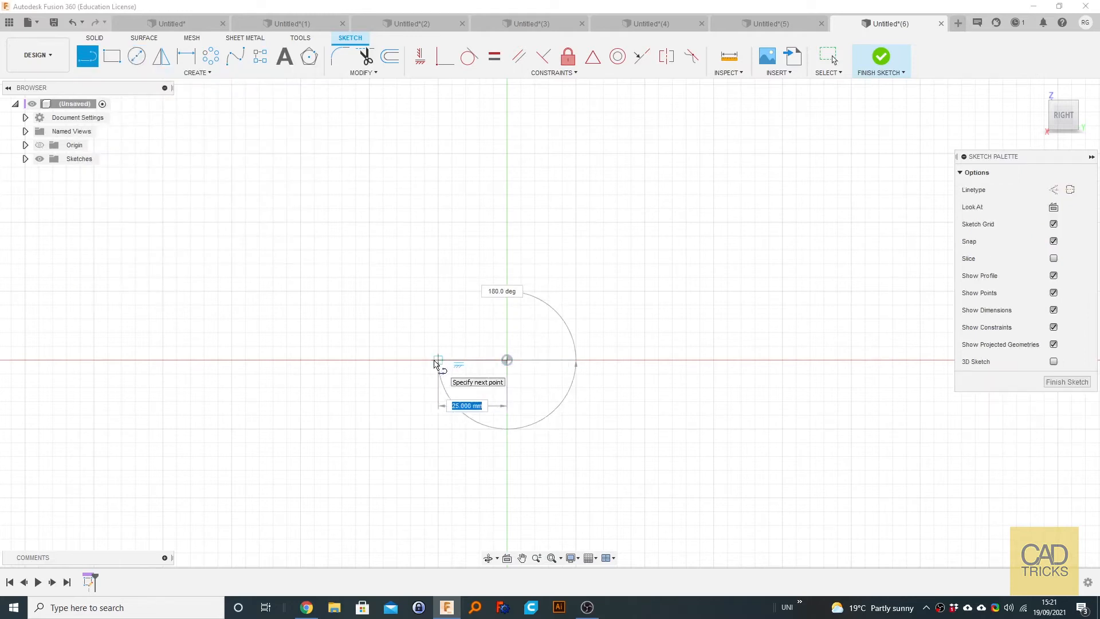
type("15")
key("Return")
key("Escape")
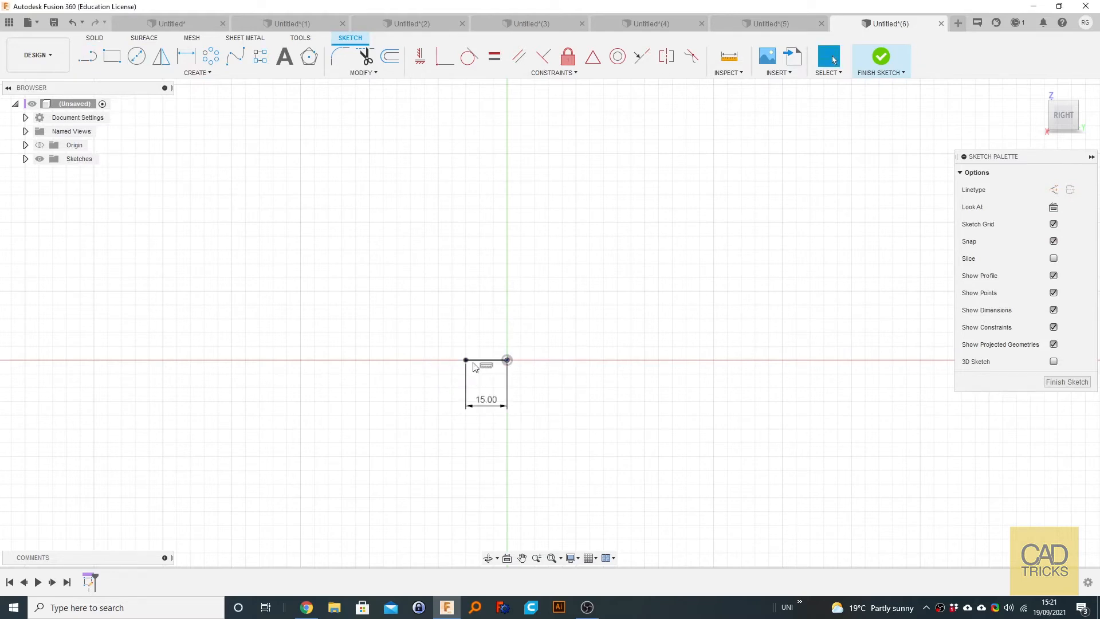
Step: Draw a fit-point spline from the base line's outer end up through two intermediate points to an outward-flaring rim
left_click(235, 54)
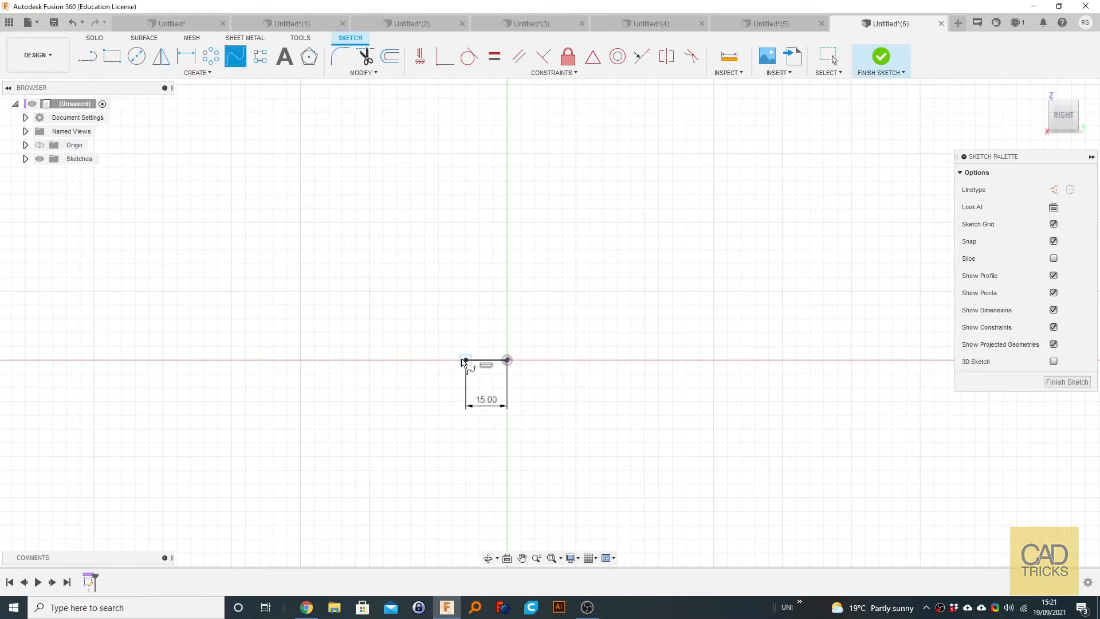
left_click(384, 291)
middle_click_drag(405, 143, 401, 227)
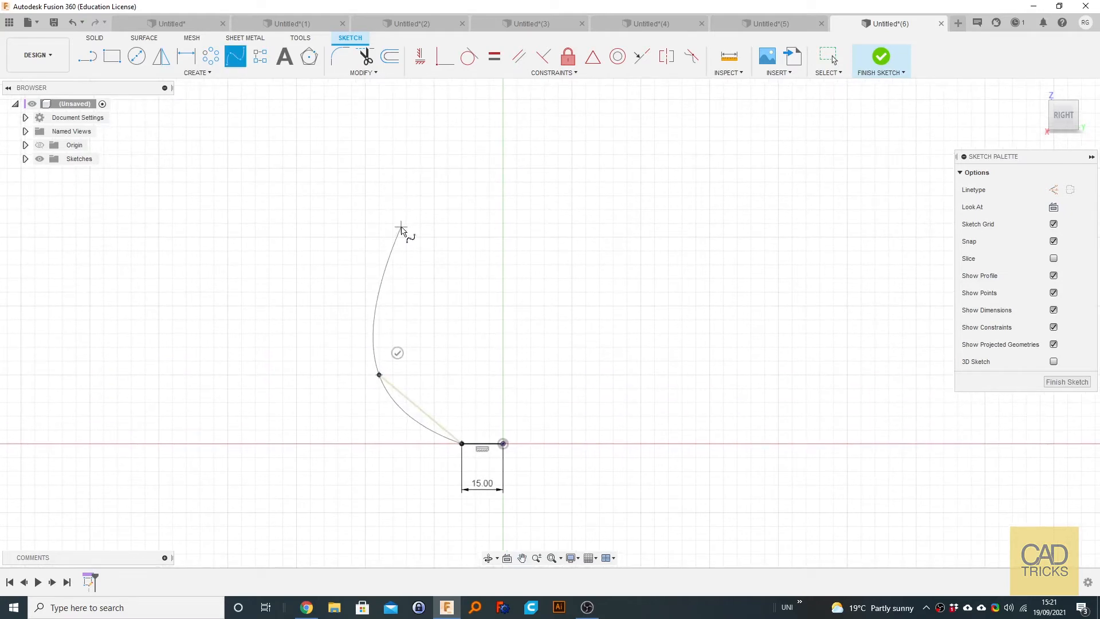
left_click(333, 204)
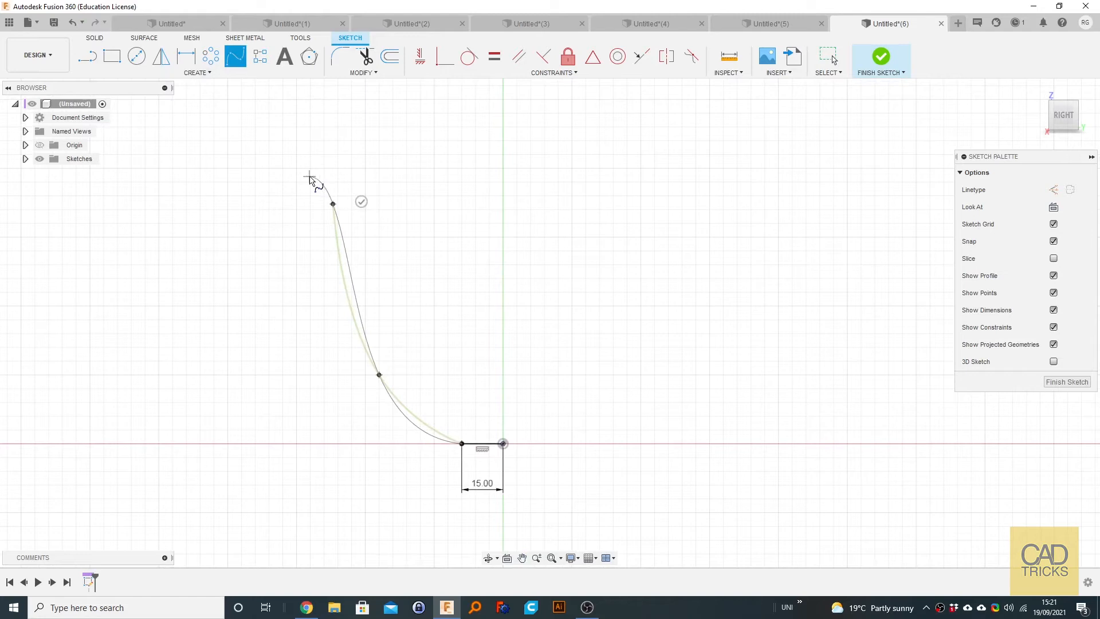
left_click(315, 178)
left_click(319, 149)
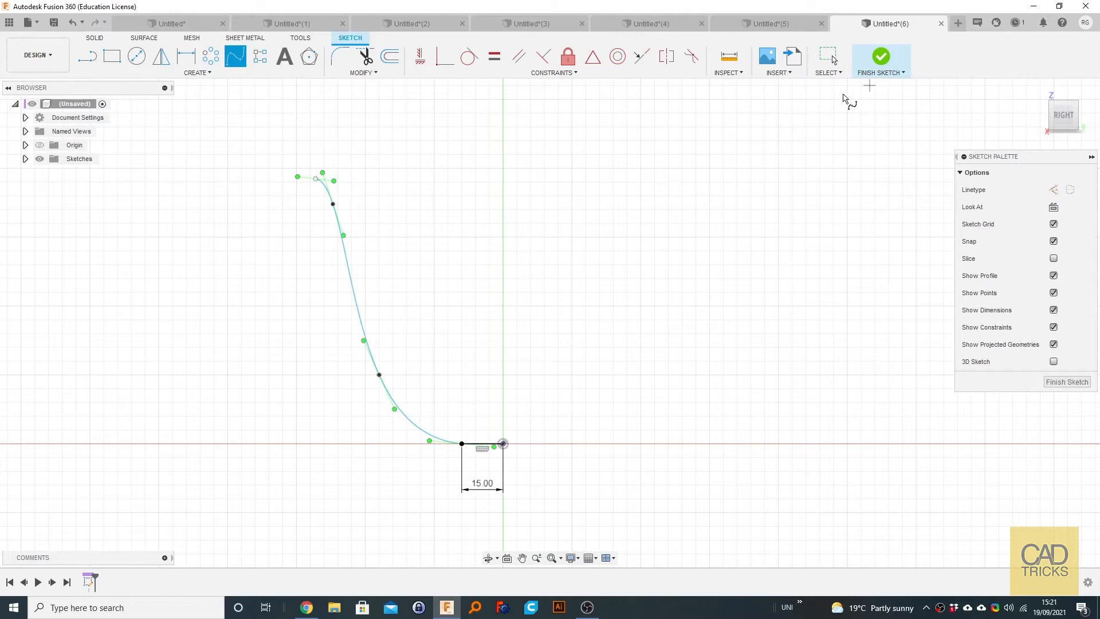
key("Escape")
Step: Constrain the spline's tangent handle at the base line's outer end to be horizontal
scroll(441, 452, "up", 6)
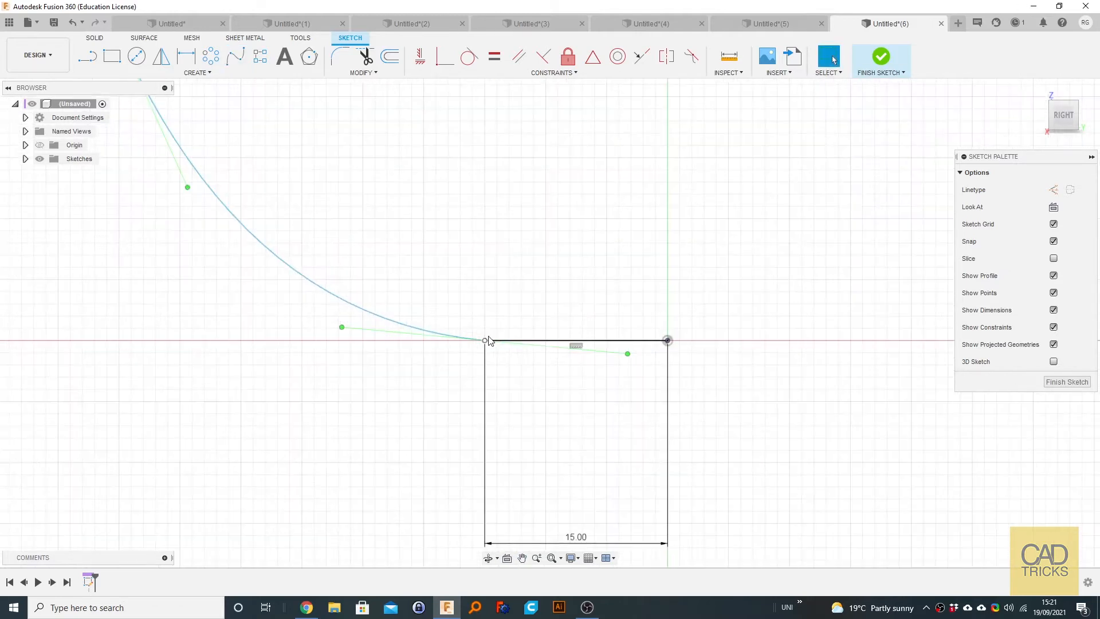
left_click(361, 330)
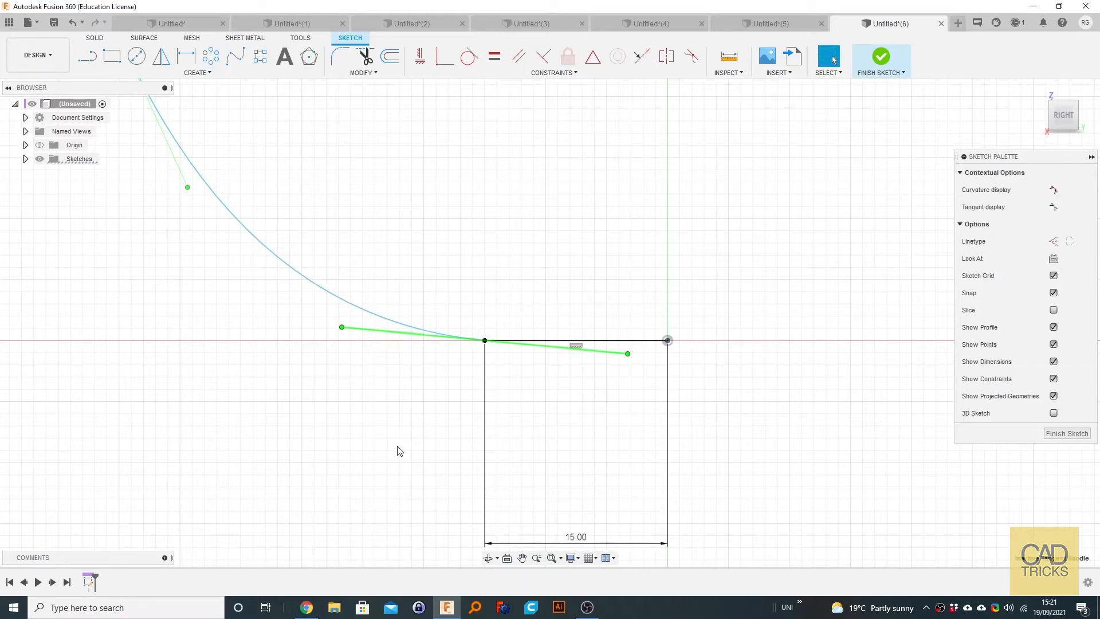
left_click(426, 60)
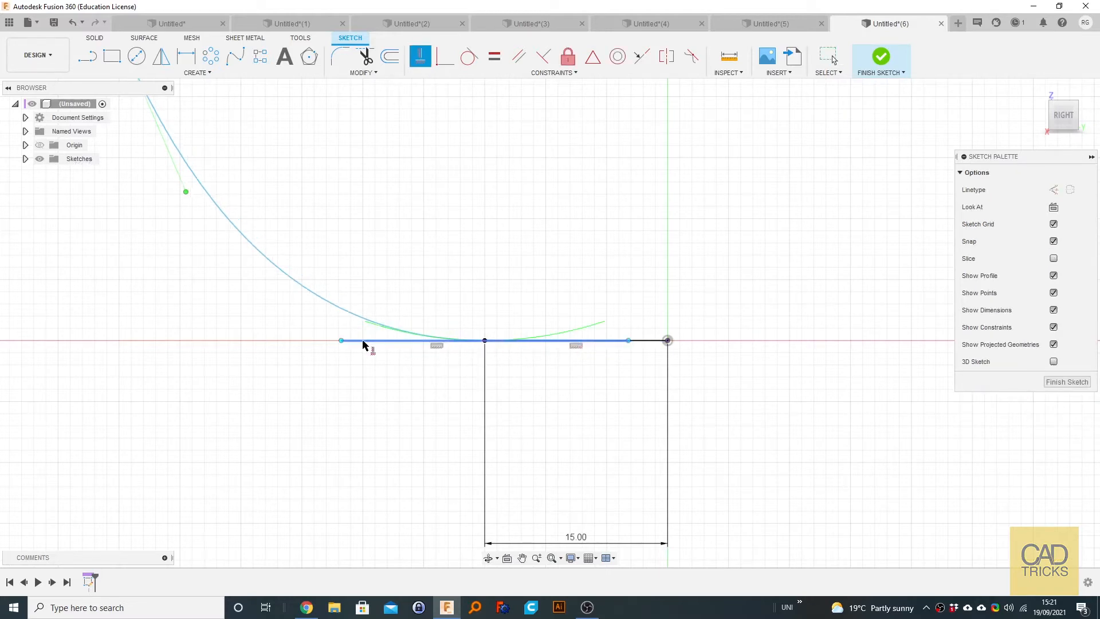
left_click(829, 57)
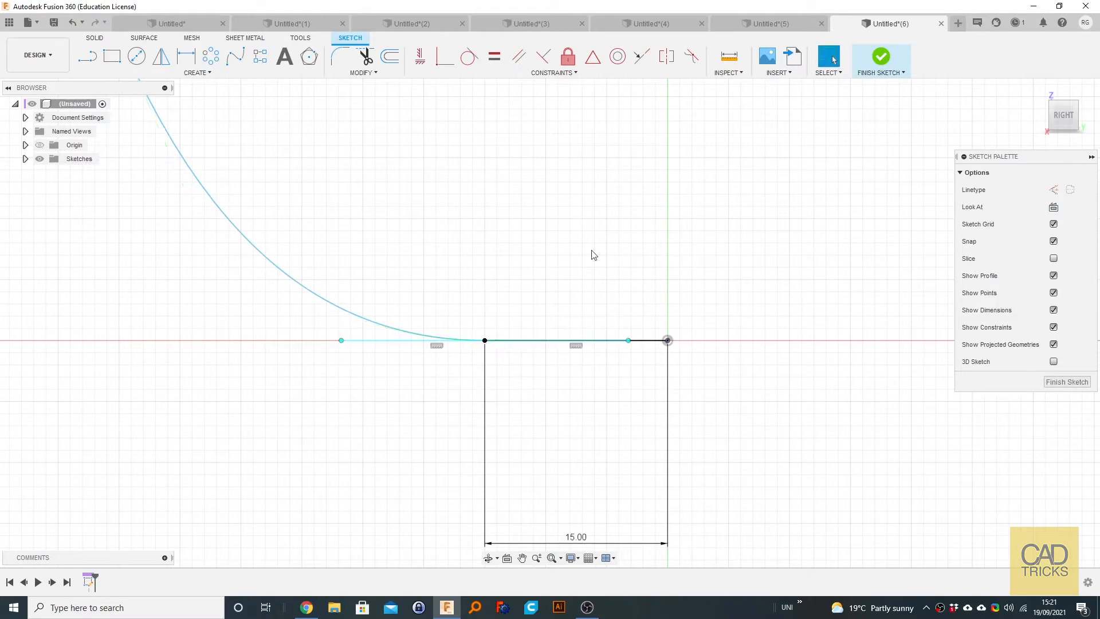
Step: Adjust the tangent handle at the spline's upper end so that the rim curls over
scroll(455, 258, "down", 3)
mouse_move(461, 234)
middle_mouse_down()
mouse_move(462, 327)
mouse_move(488, 483)
middle_mouse_up()
middle_click_drag(383, 259, 493, 457)
left_click(333, 238)
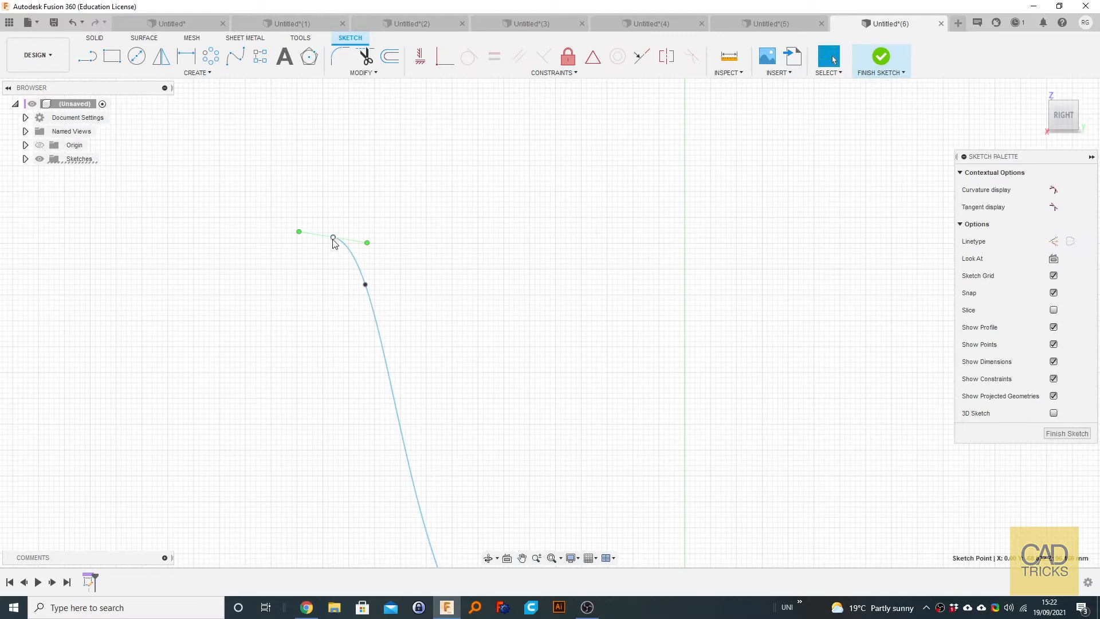
mouse_move(299, 232)
left_mouse_down()
mouse_move(295, 256)
mouse_move(287, 239)
left_mouse_up()
Step: Lower the spline's rim end and move its intermediate points towards the vertical axis for a shallower, flared bowl profile
middle_click_drag(565, 312, 530, 238)
scroll(530, 239, "down", 3)
middle_click_drag(484, 309, 418, 250)
mouse_move(331, 139)
left_mouse_down()
mouse_move(351, 206)
mouse_move(346, 235)
mouse_move(375, 125)
mouse_move(302, 126)
mouse_move(318, 155)
mouse_move(344, 160)
mouse_move(348, 191)
left_mouse_up()
left_click_drag(311, 147, 321, 204)
left_click(371, 223)
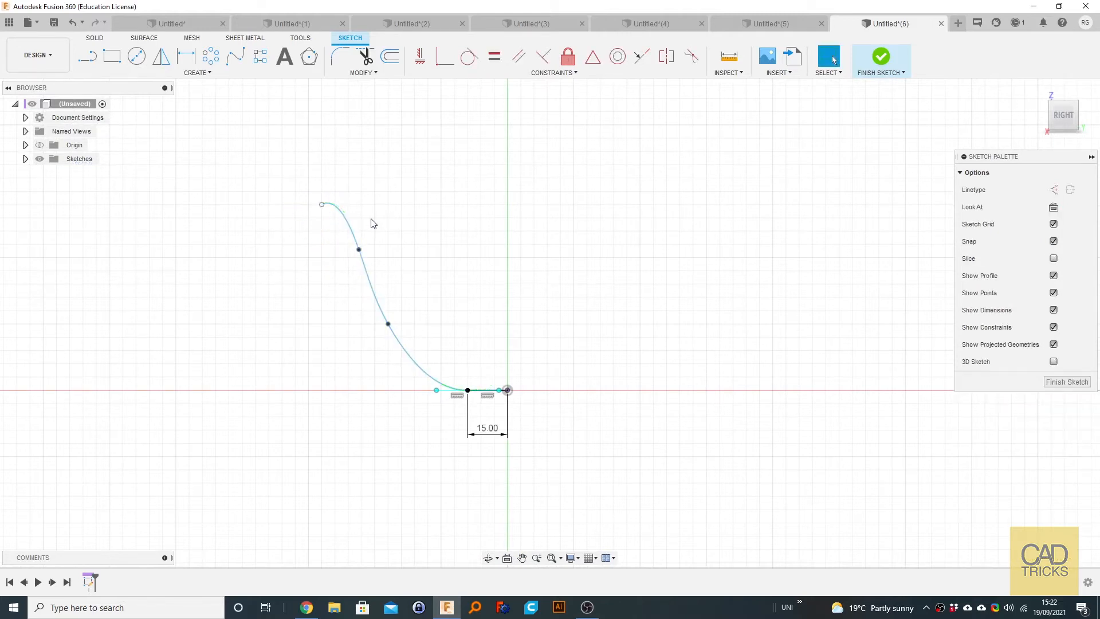
mouse_move(358, 249)
left_mouse_down()
mouse_move(353, 273)
mouse_move(348, 255)
mouse_move(372, 252)
left_mouse_up()
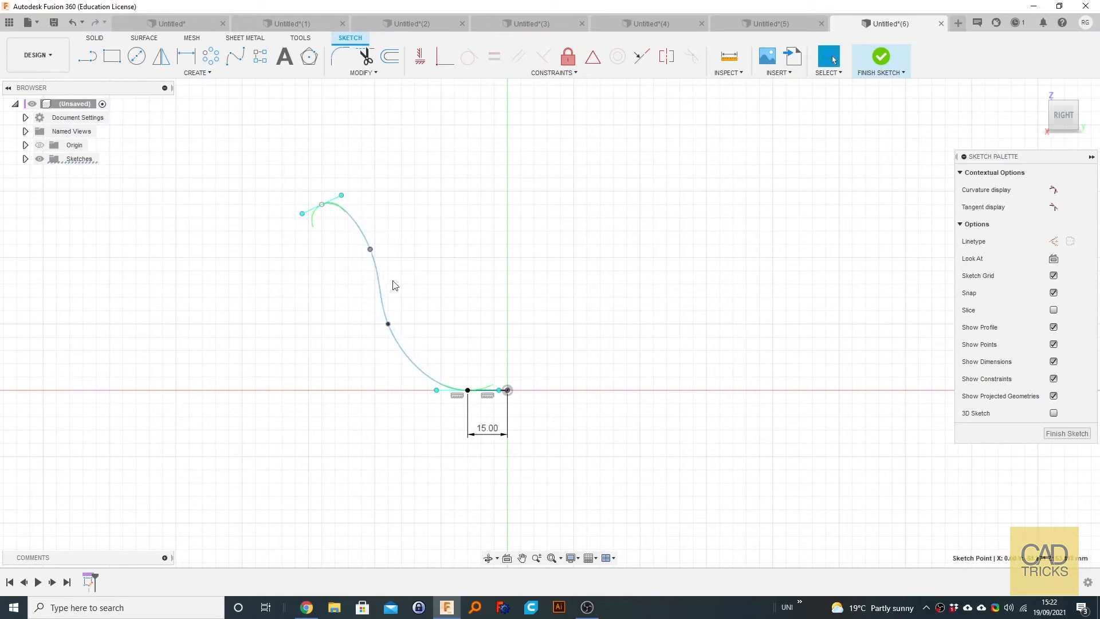
left_click_drag(389, 324, 401, 324)
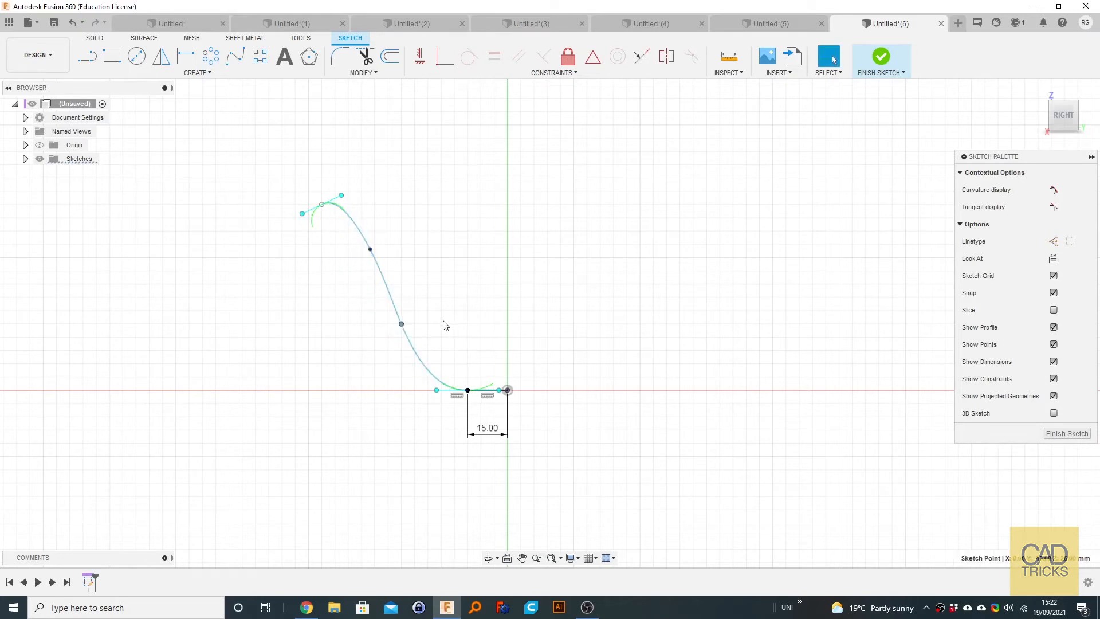
Step: Offset the spline 4 mm towards the inside of the bowl
key("o")
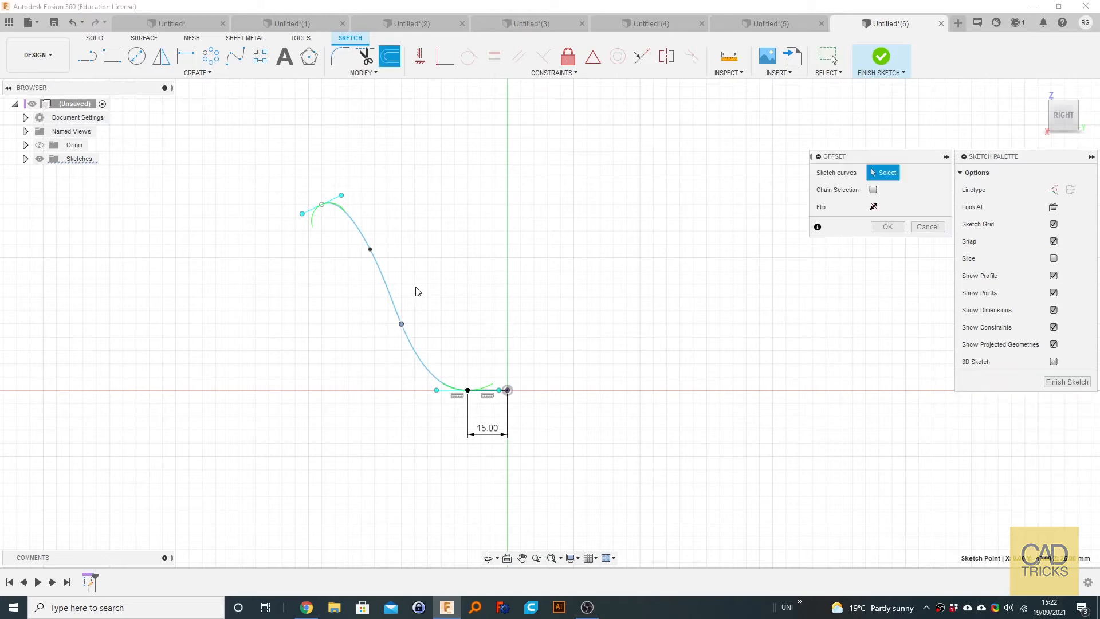
left_click(393, 291)
type("4")
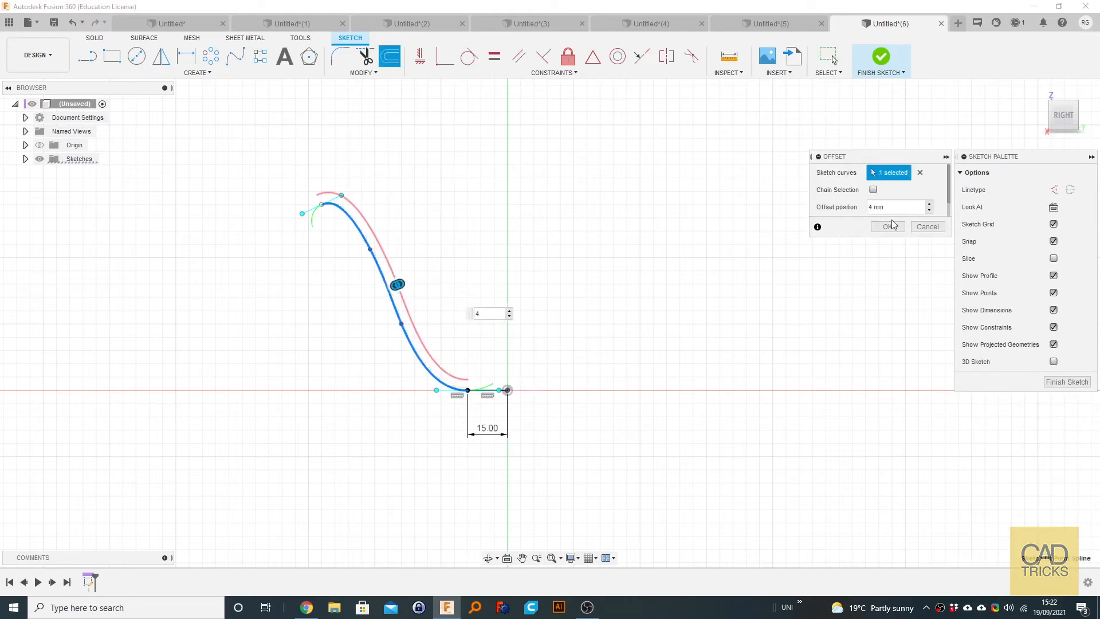
left_click(887, 227)
Step: Close the rim with a line joining the upper ends of the original and offset splines
scroll(492, 367, "up", 5)
scroll(526, 519, "down", 3)
scroll(261, 250, "up", 4)
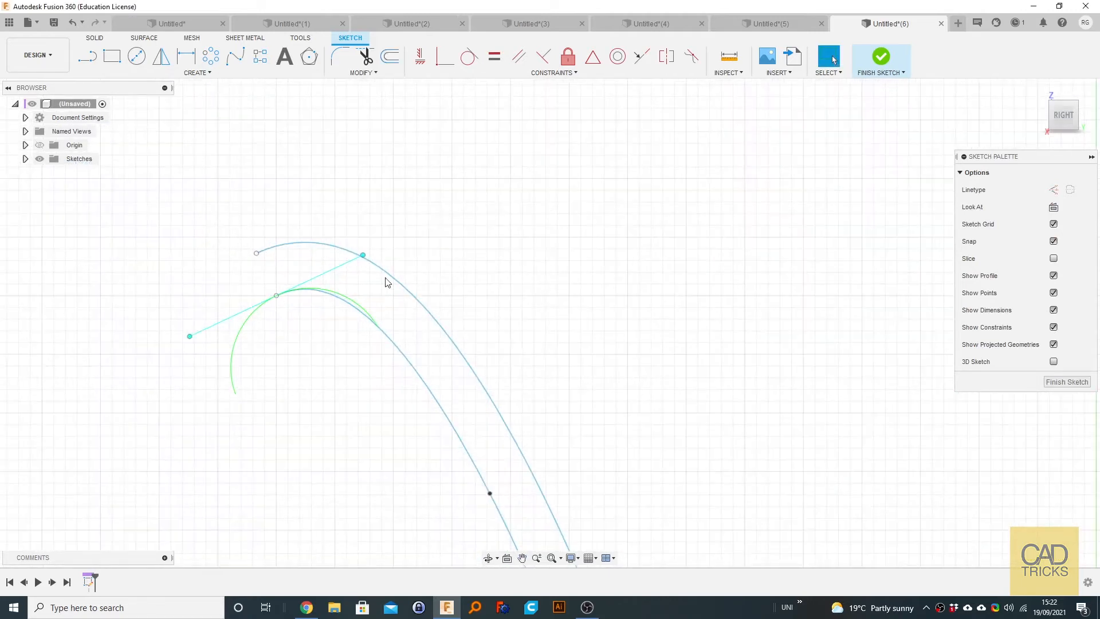
key("l")
left_click(257, 254)
left_click(276, 295)
key("Escape")
Step: Close the bowl's base with a horizontal line from the offset spline to the vertical axis and a vertical line to the origin, and finish the sketch
middle_click_drag(471, 343, 302, 124)
scroll(375, 244, "down", 6)
mouse_move(559, 390)
middle_mouse_down()
mouse_move(420, 221)
mouse_move(340, 276)
middle_mouse_up()
scroll(374, 298, "up", 5)
scroll(370, 249, "up", 2)
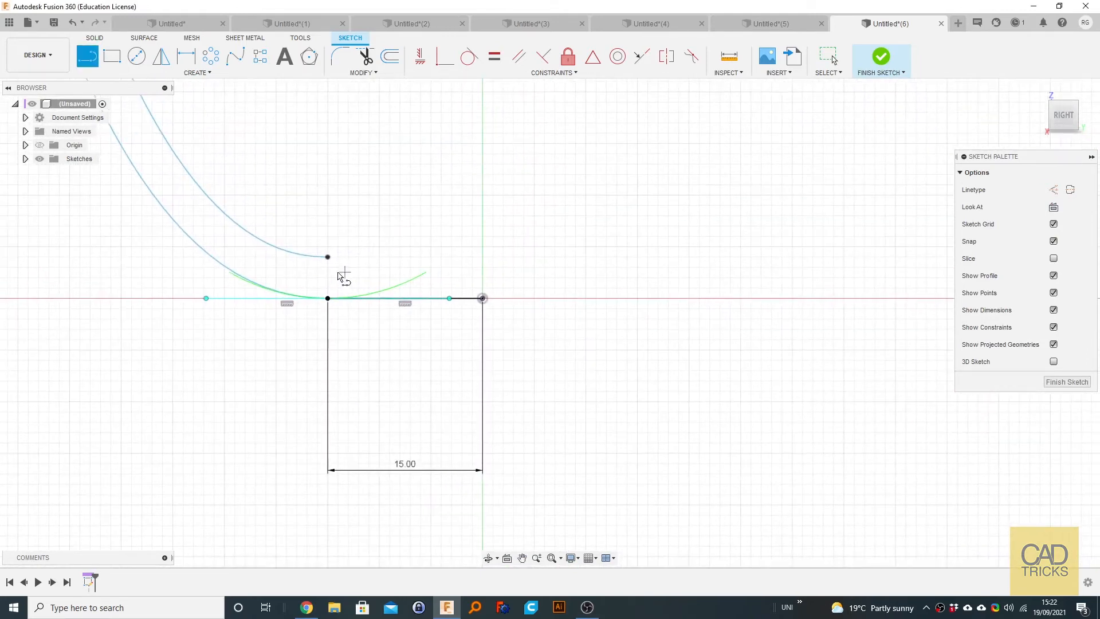
left_click(325, 259)
left_click(482, 261)
left_click(483, 298)
scroll(506, 344, "down", 6)
middle_click_drag(504, 228, 483, 299)
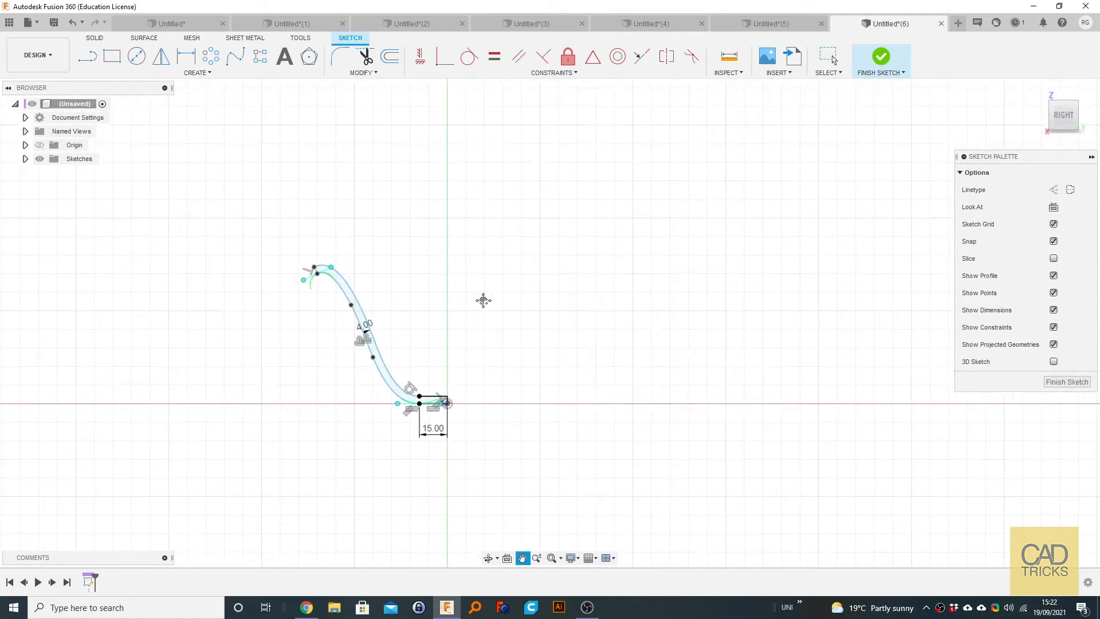
scroll(407, 332, "down", 2)
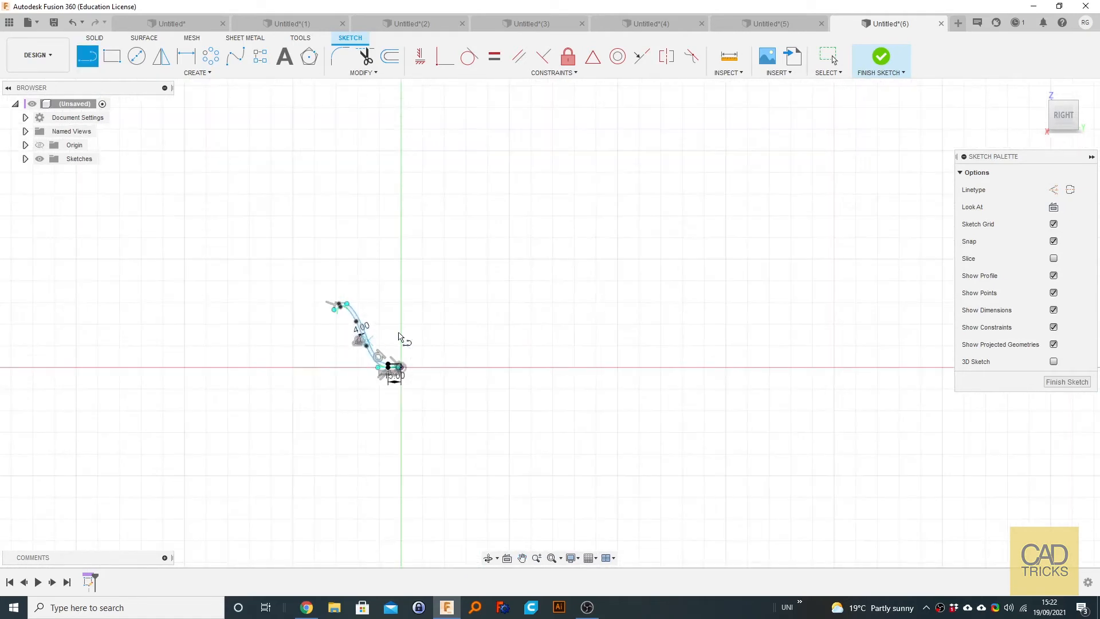
left_click(886, 57)
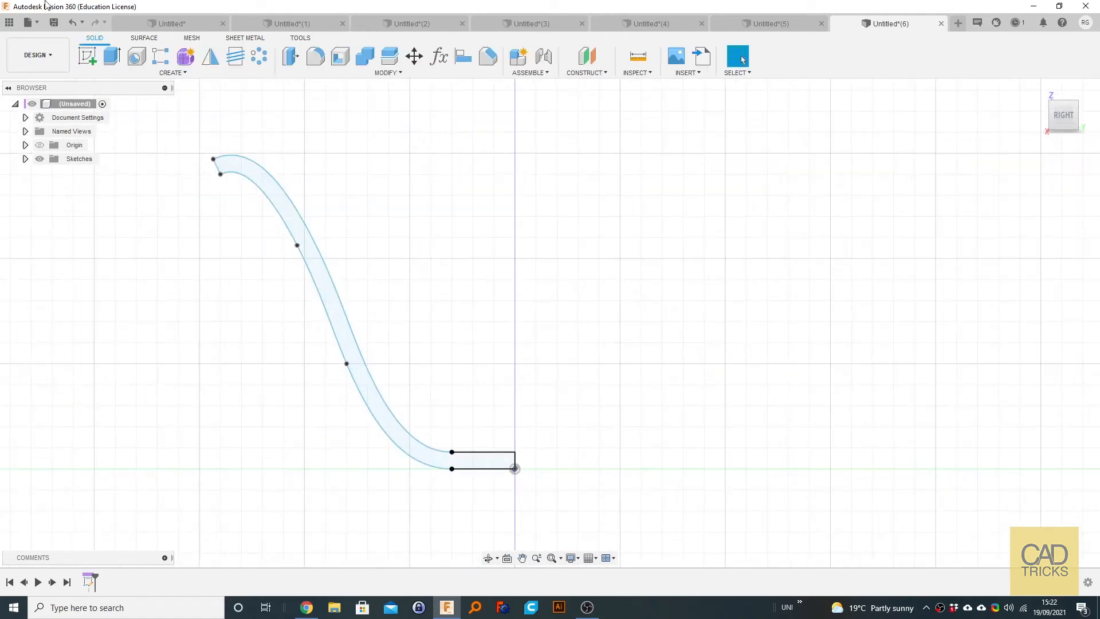
Step: Revolve the bowl profile 360 degrees about the vertical Z axis as a new body
left_click(178, 71)
left_click(80, 158)
scroll(585, 320, "down", 5)
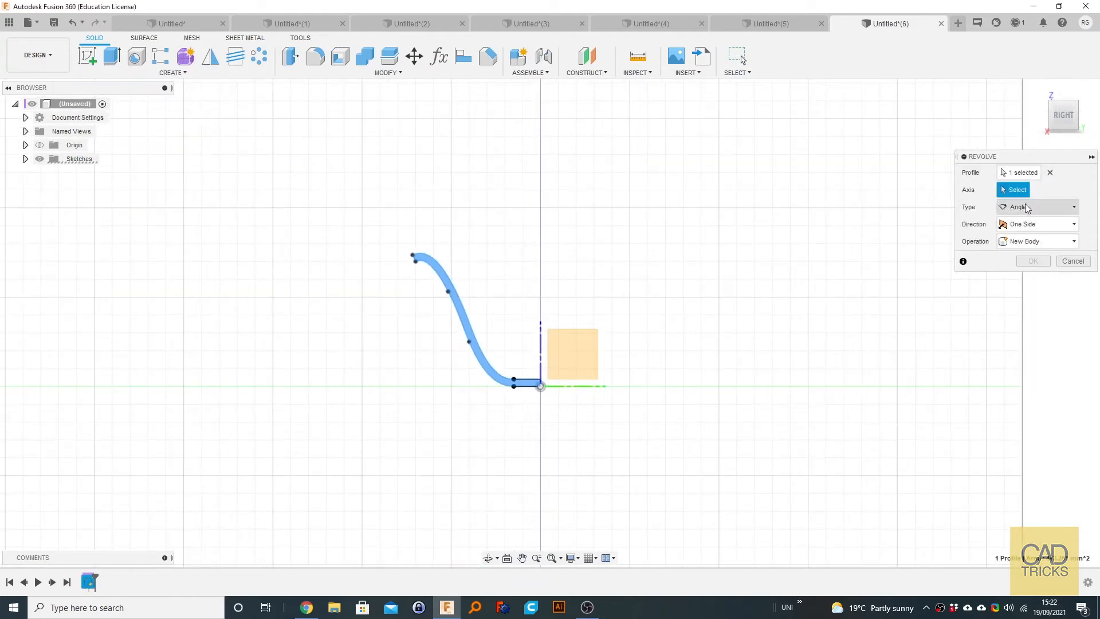
left_click(541, 344)
scroll(670, 427, "down", 3)
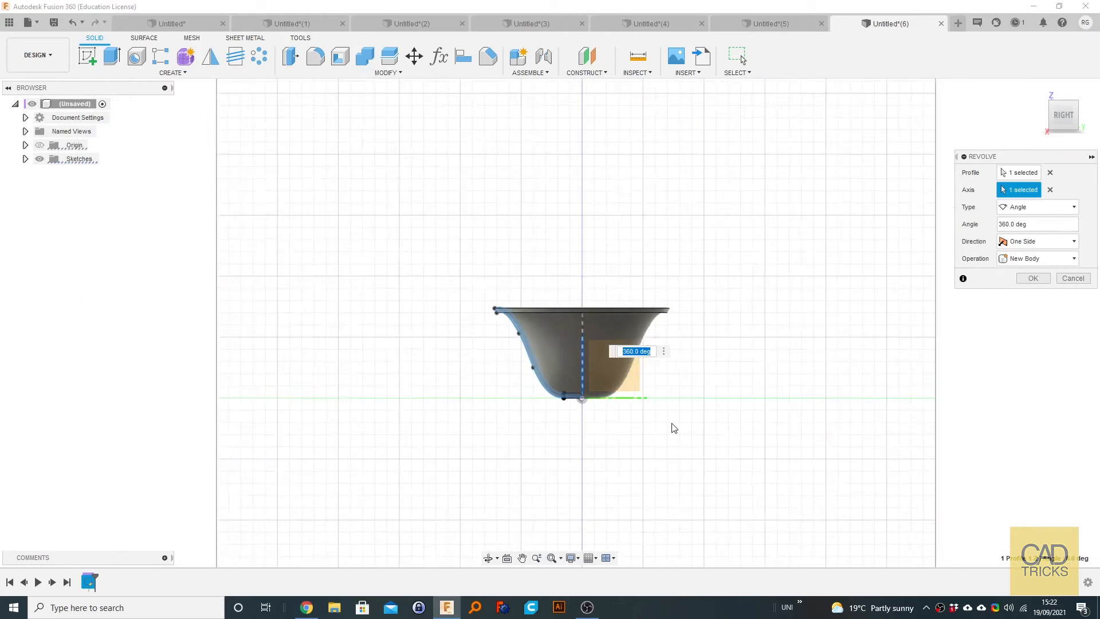
left_click(1032, 278)
middle_click_drag(837, 290, 633, 291, "shift")
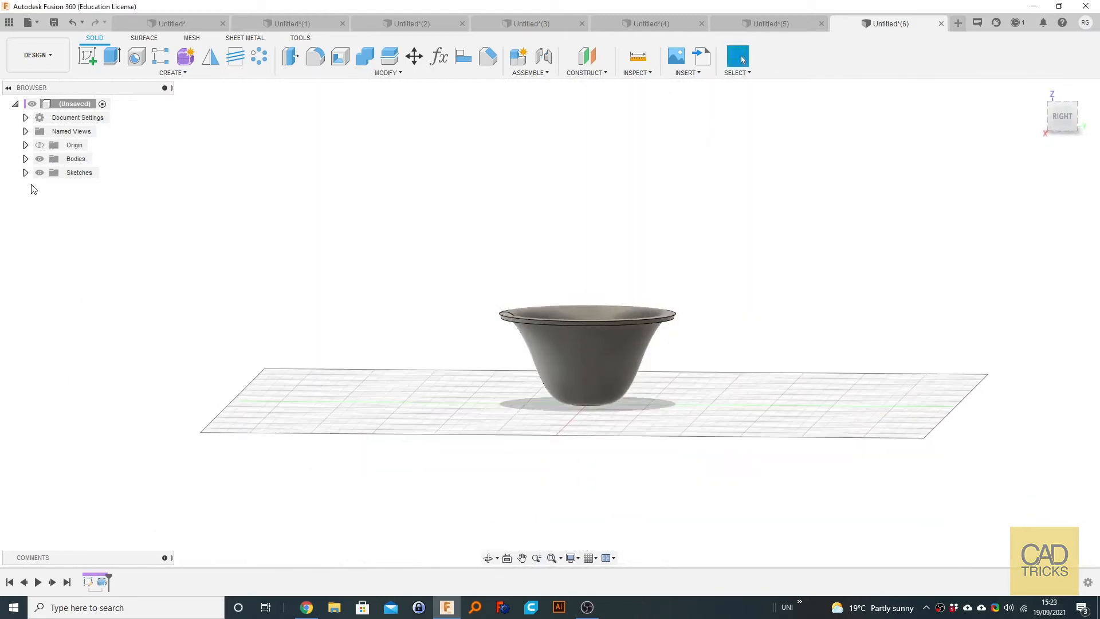
Step: Show the bowl's profile sketch over the solid and make the bowl body unselectable
left_click(26, 159)
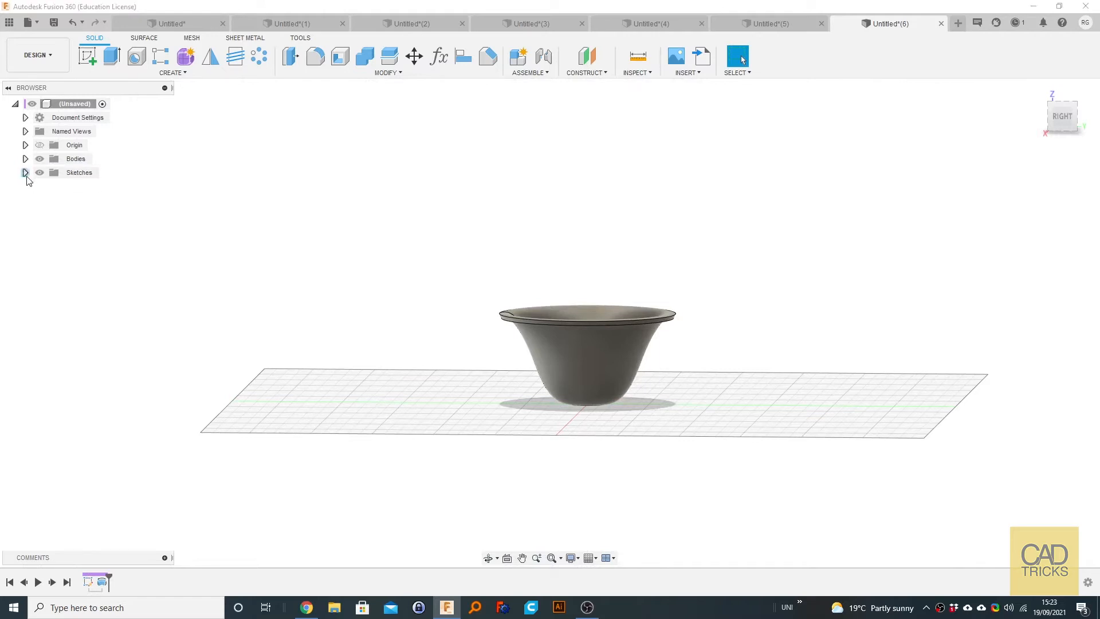
left_click(50, 186)
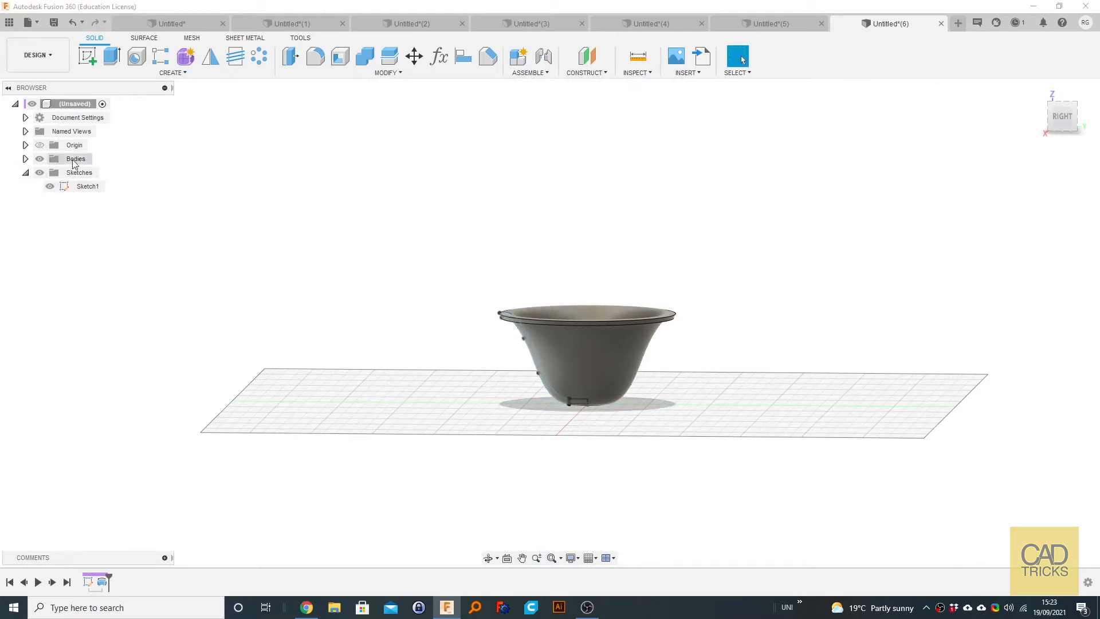
left_click(26, 159)
right_click(82, 173)
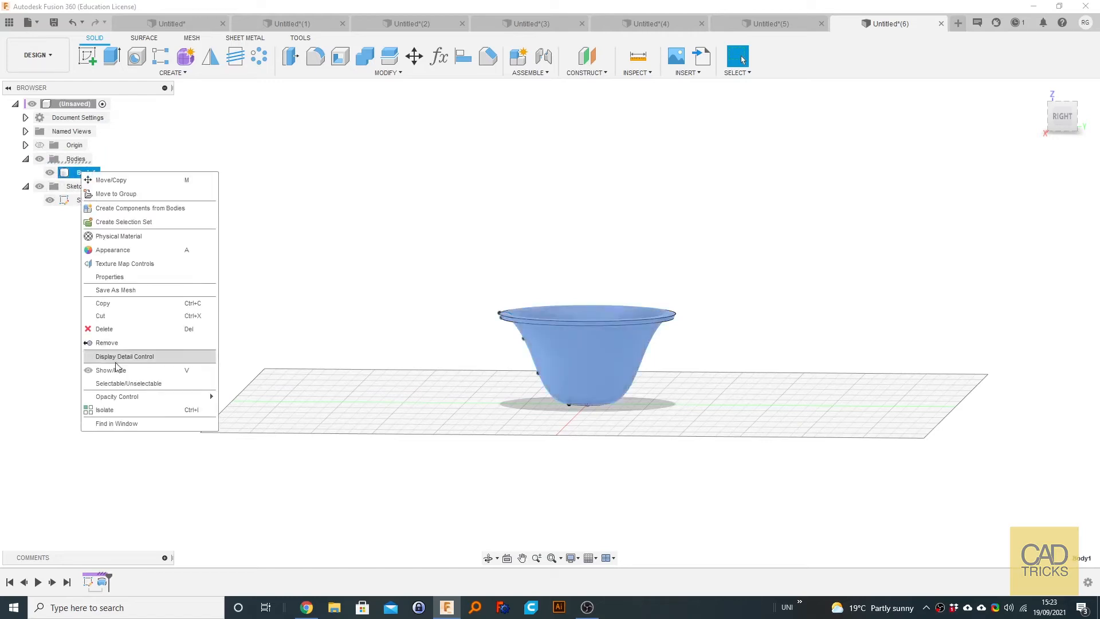
left_click(128, 383)
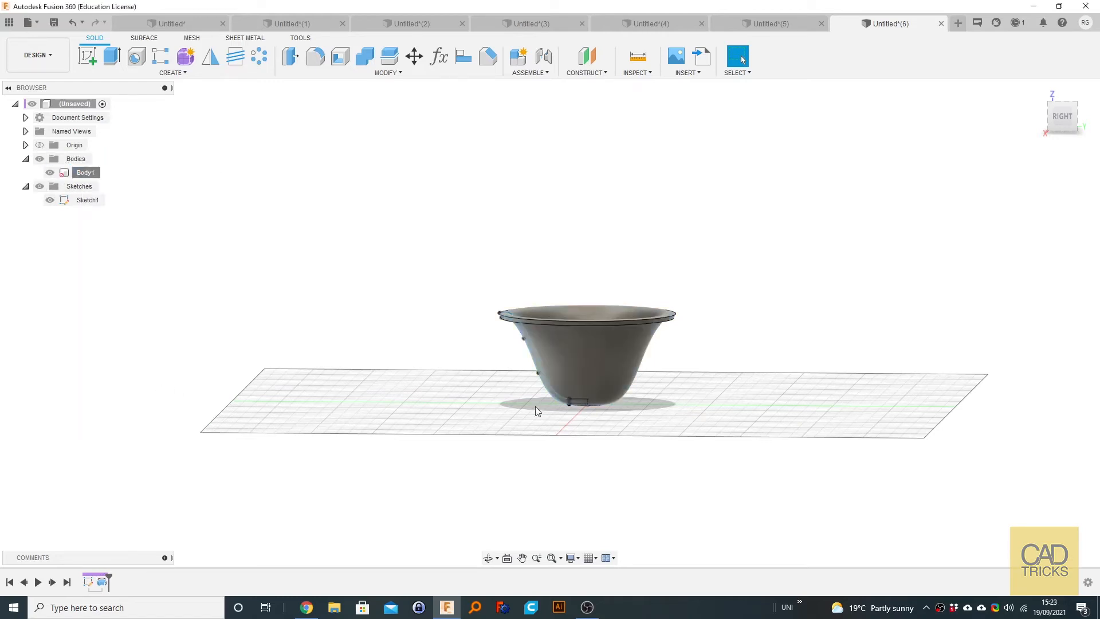
Step: Reshape the revolved bowl by moving the spline's upper intermediate point, lowering its rim end and flattening the curve near the base
scroll(535, 403, "up", 5)
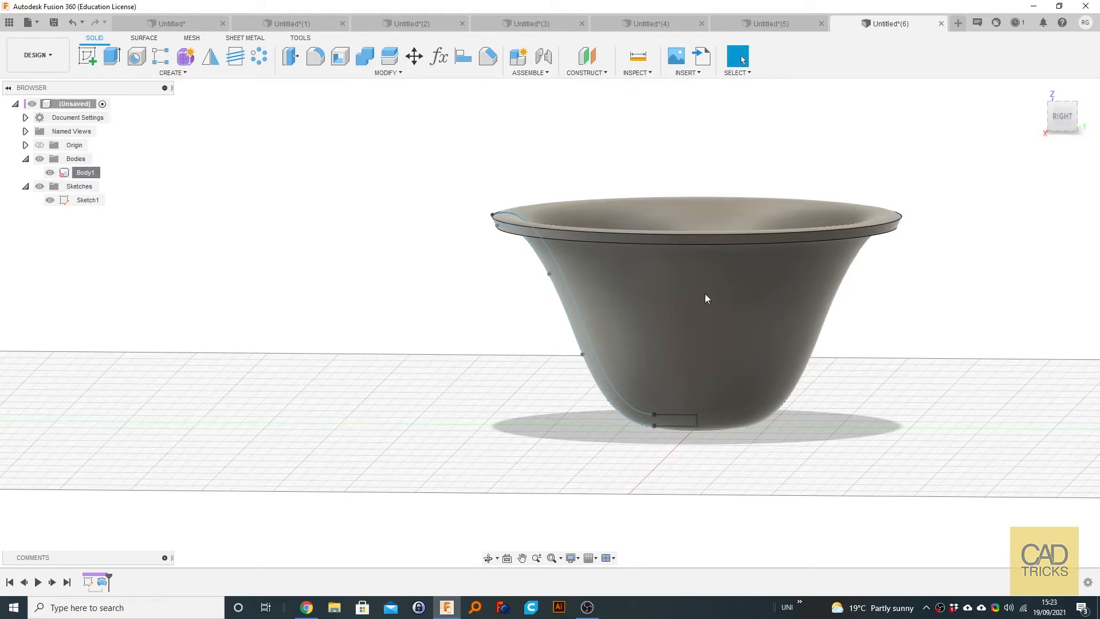
middle_click_drag(705, 293, 603, 325)
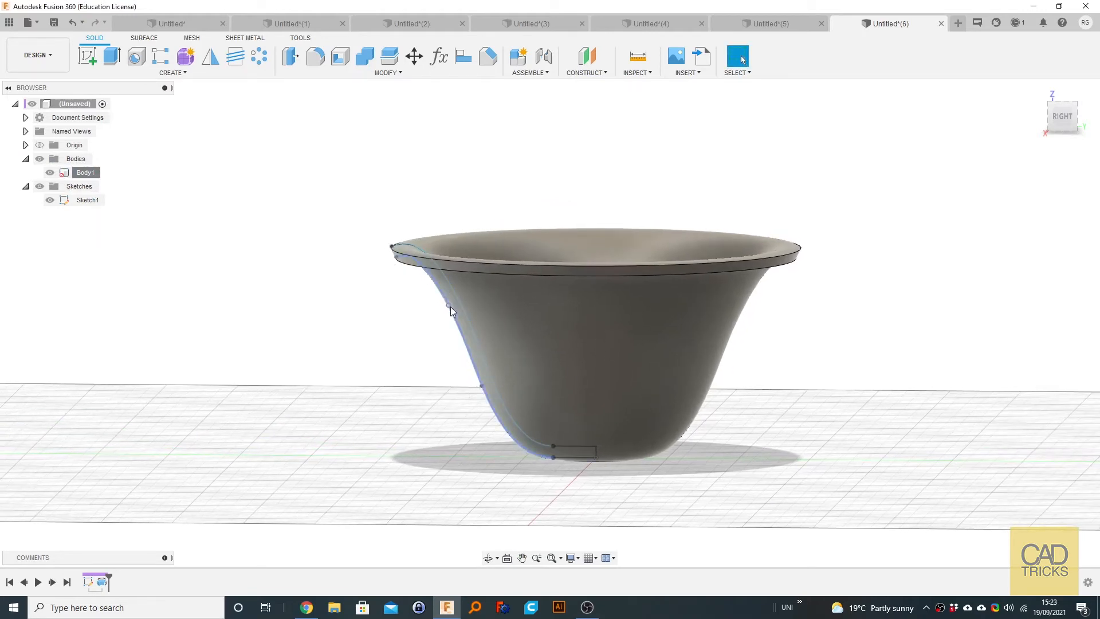
mouse_move(449, 305)
left_mouse_down()
mouse_move(447, 326)
mouse_move(464, 308)
left_mouse_up()
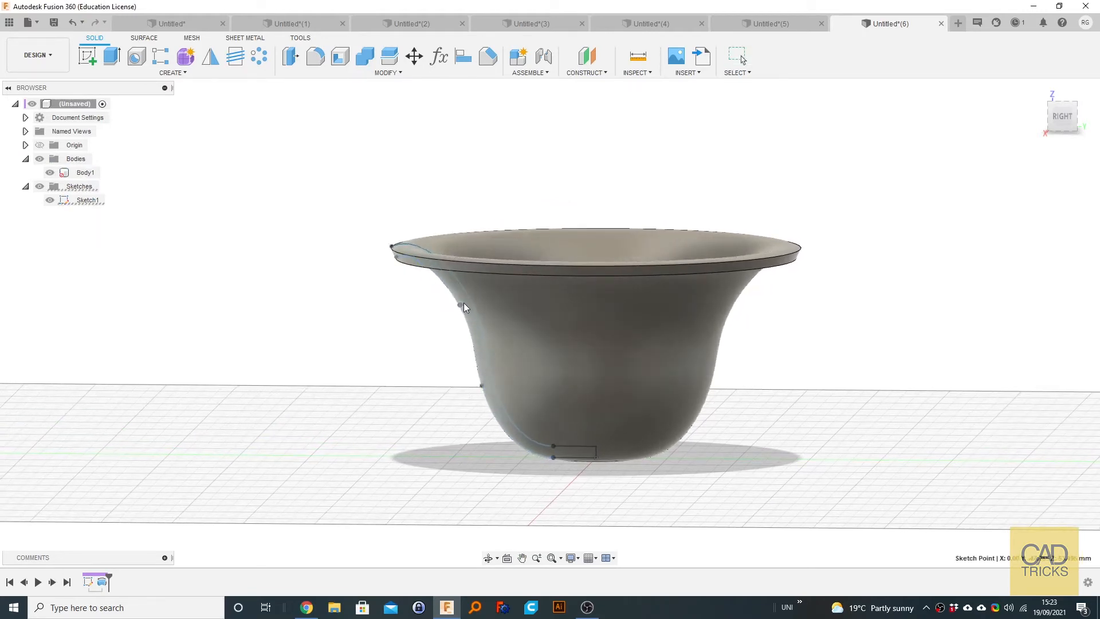
left_click_drag(396, 257, 400, 295)
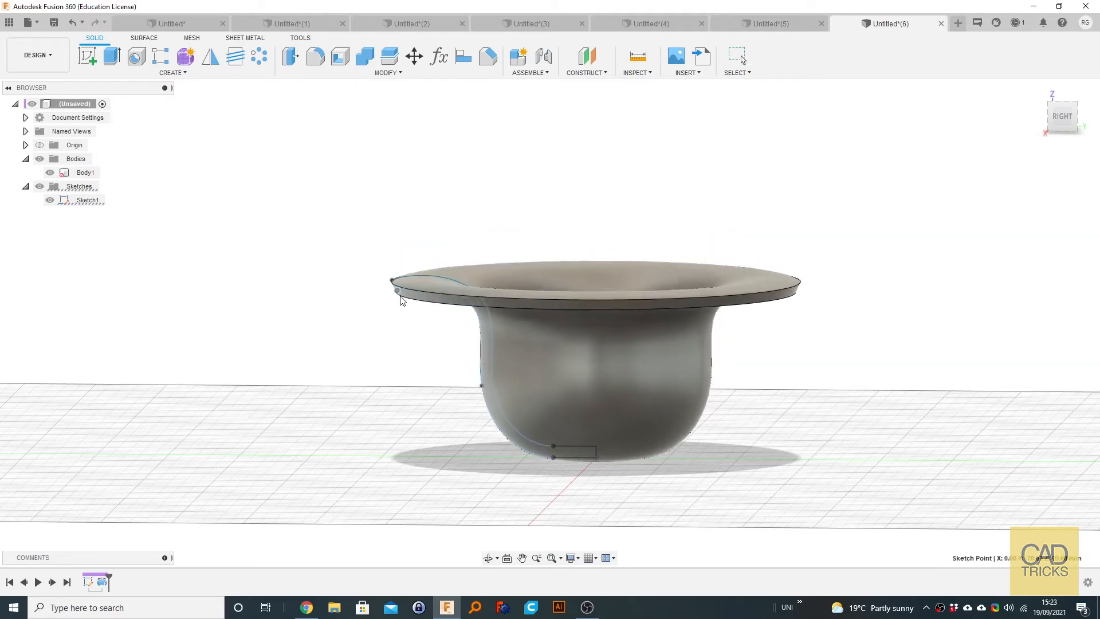
left_click_drag(454, 354, 458, 344)
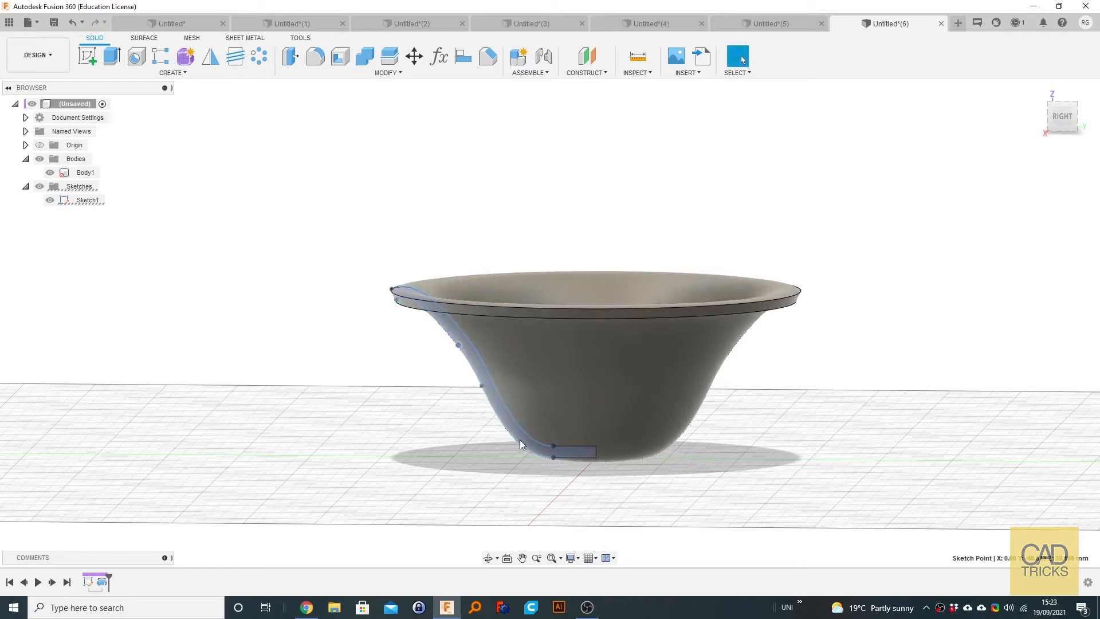
left_click_drag(551, 443, 521, 398)
left_click(555, 457)
left_click(554, 457)
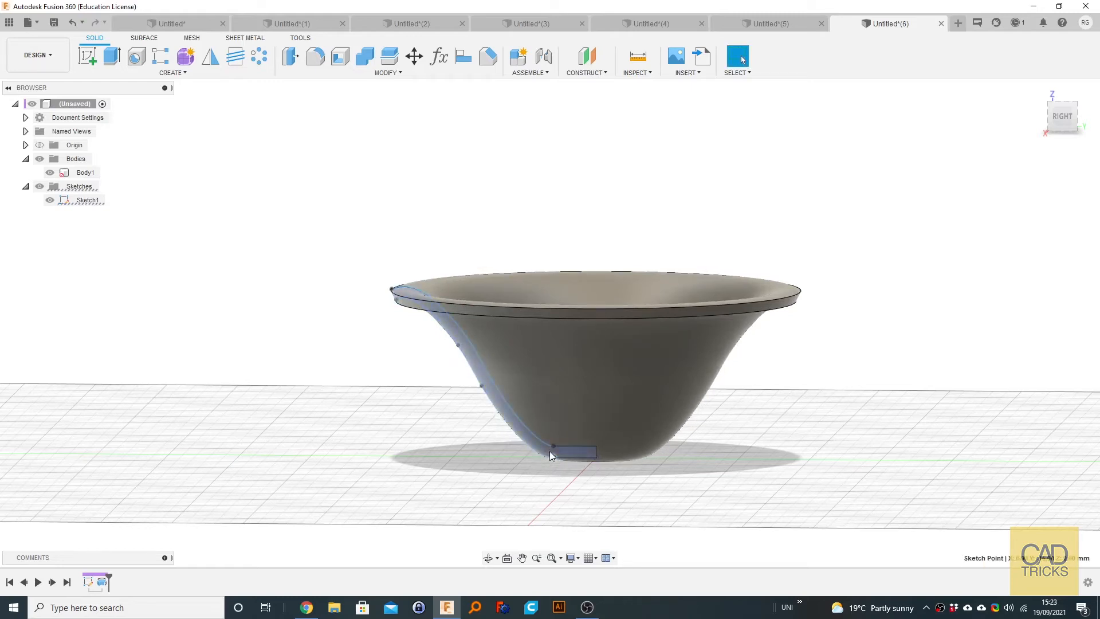
Step: Try reshaping the bowl into a narrow-necked pot by moving its rim end inwards and upwards, and undo the change
mouse_move(552, 459)
left_mouse_down()
mouse_move(541, 437)
mouse_move(517, 455)
mouse_move(562, 386)
left_mouse_up()
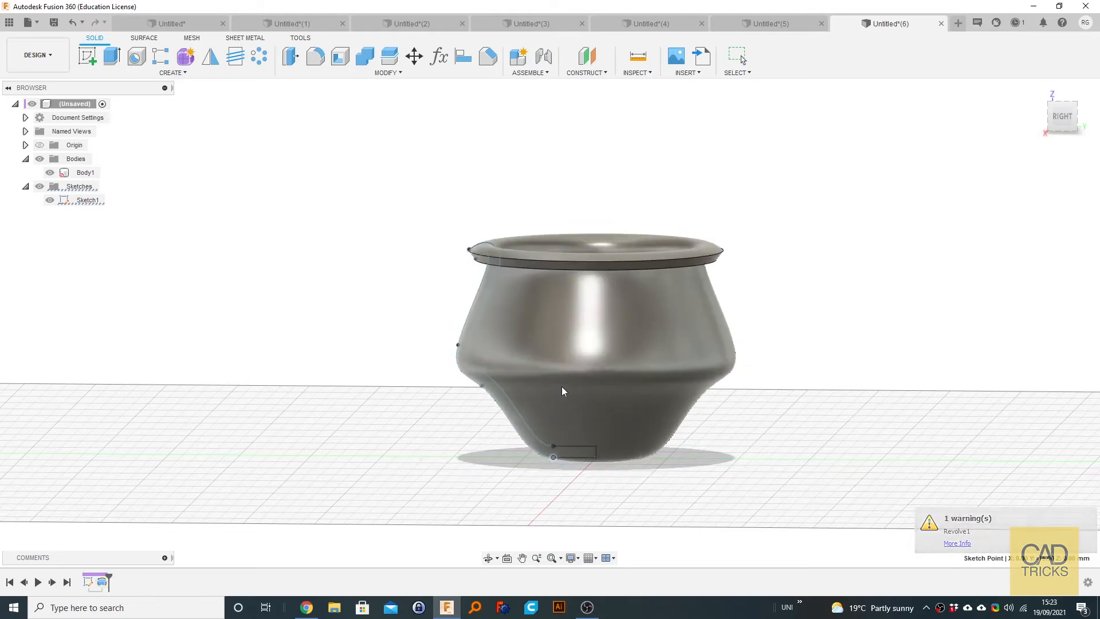
middle_click_drag(777, 403, 748, 377, "shift")
scroll(697, 406, "down", 3)
middle_click_drag(624, 413, 703, 429, "shift")
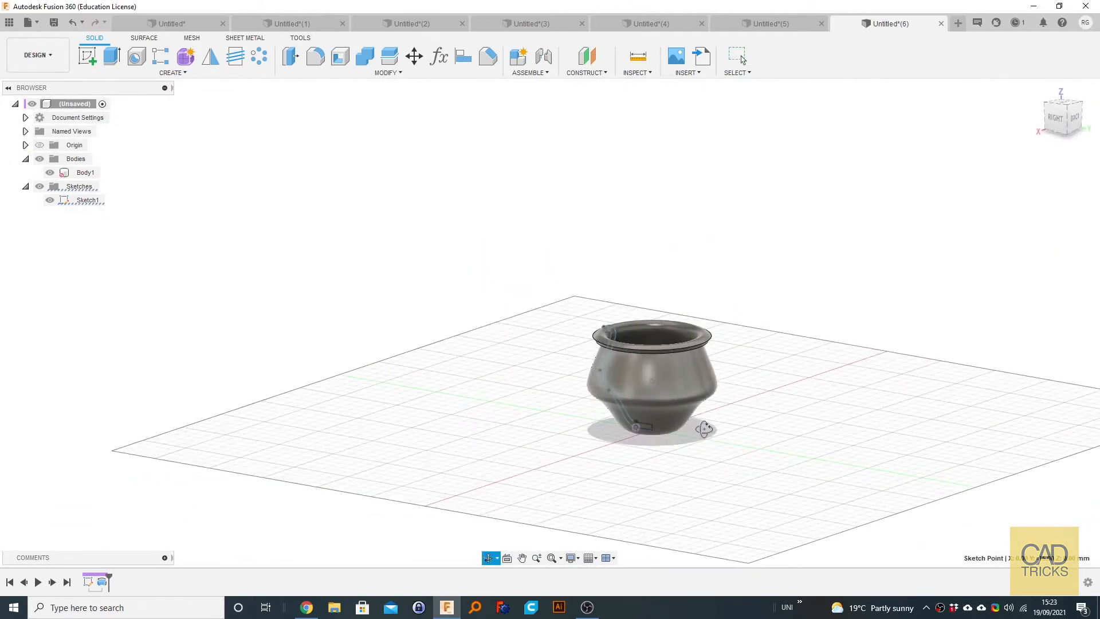
key("ctrl+z")
Step: Move the spline's upper intermediate point outwards and its lower intermediate point down for a fuller, rounder bowl
middle_click_drag(599, 417, 617, 414, "shift")
scroll(618, 417, "down", 3)
scroll(619, 415, "up", 5)
left_click_drag(533, 341, 508, 353)
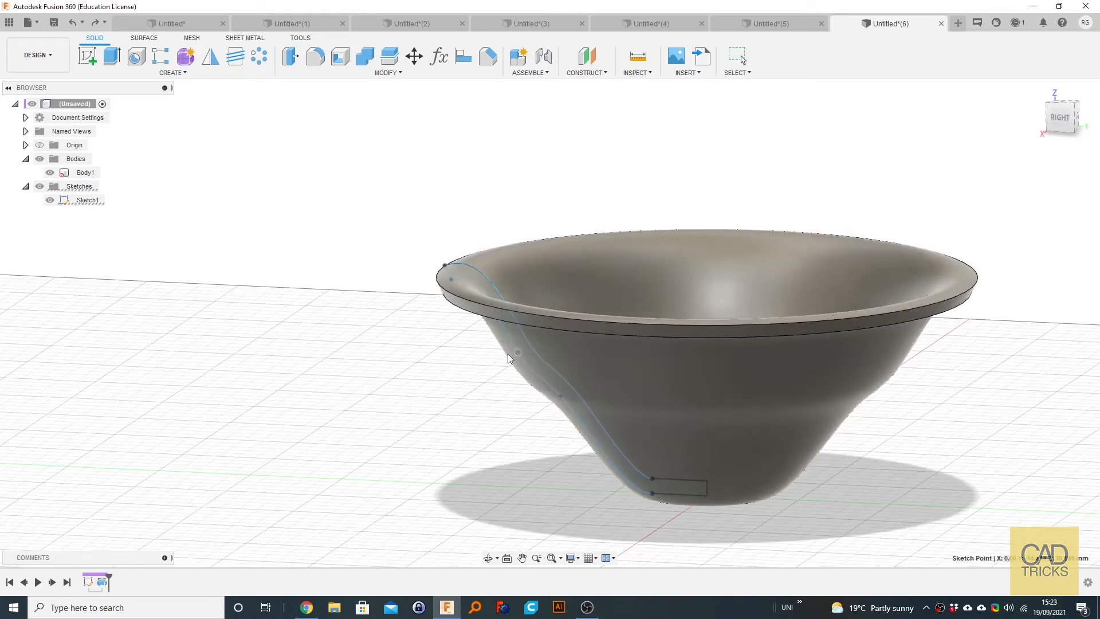
left_click(561, 395)
left_click_drag(561, 395, 569, 450)
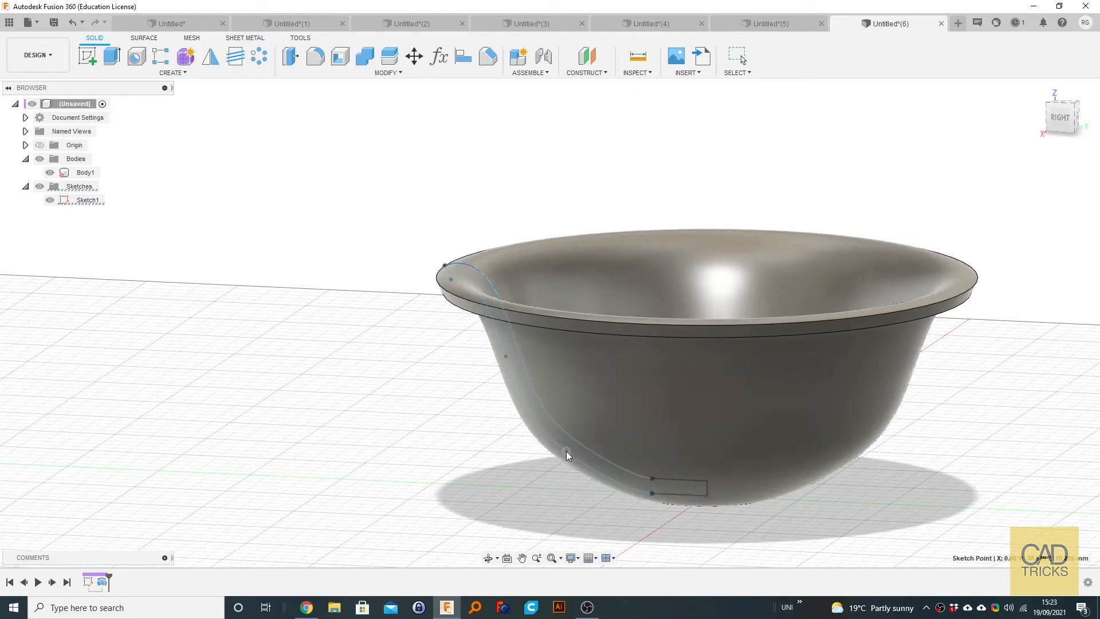
Step: Raise the spline's lower intermediate point outwards along the wall and shift its upper intermediate point towards the axis
middle_click_drag(566, 451, 564, 413, "shift")
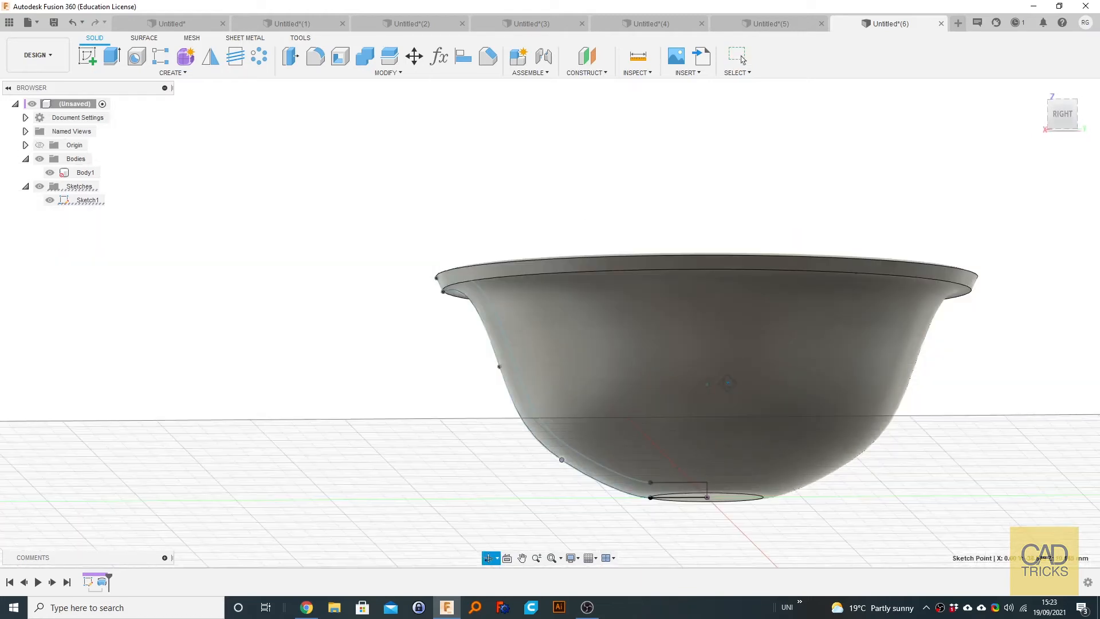
left_click(561, 457)
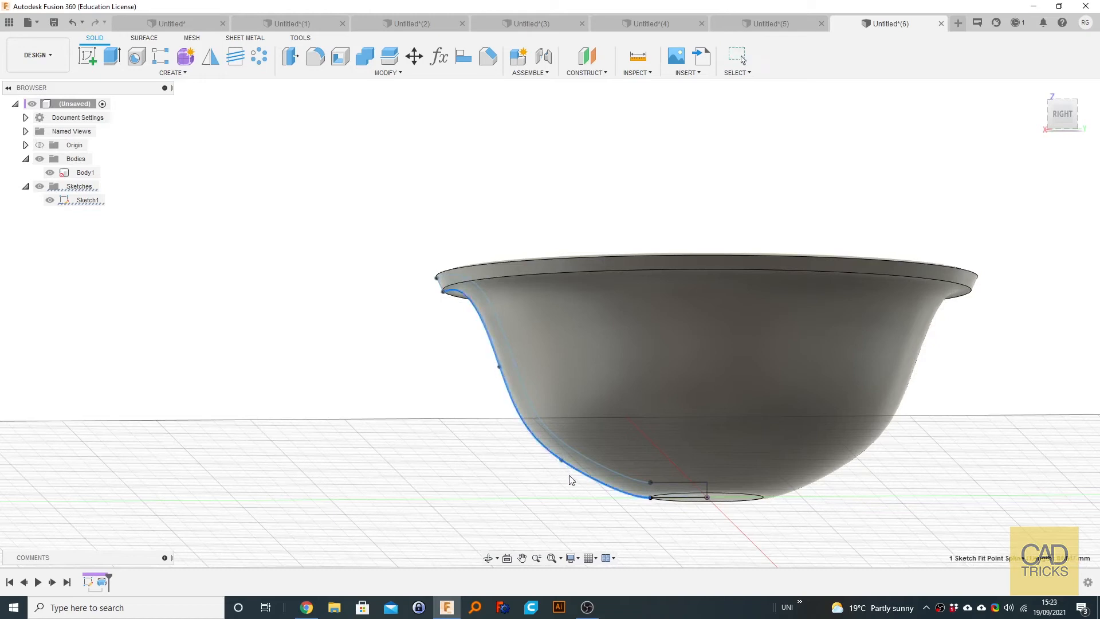
mouse_move(562, 460)
left_mouse_down()
mouse_move(575, 502)
mouse_move(538, 479)
mouse_move(552, 423)
mouse_move(545, 432)
left_mouse_up()
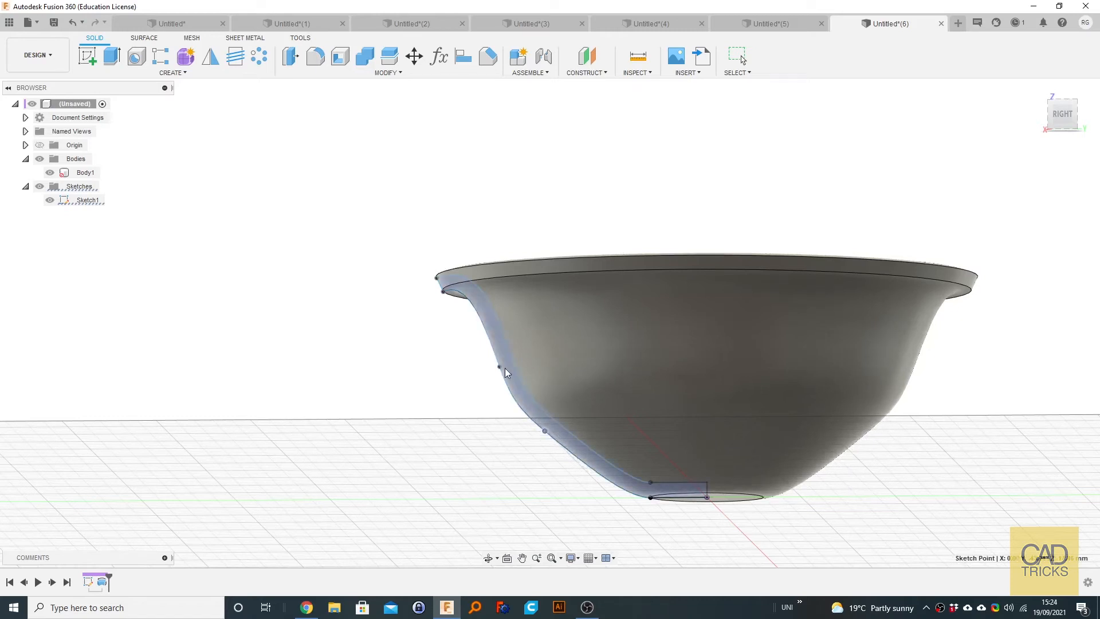
mouse_move(500, 369)
left_mouse_down()
mouse_move(483, 371)
mouse_move(514, 363)
left_mouse_up()
Step: Pull the spline's rim end inwards and down to make the bowl's rim narrower, and examine the inside
scroll(534, 360, "down", 5)
middle_click_drag(883, 368, 710, 331, "shift")
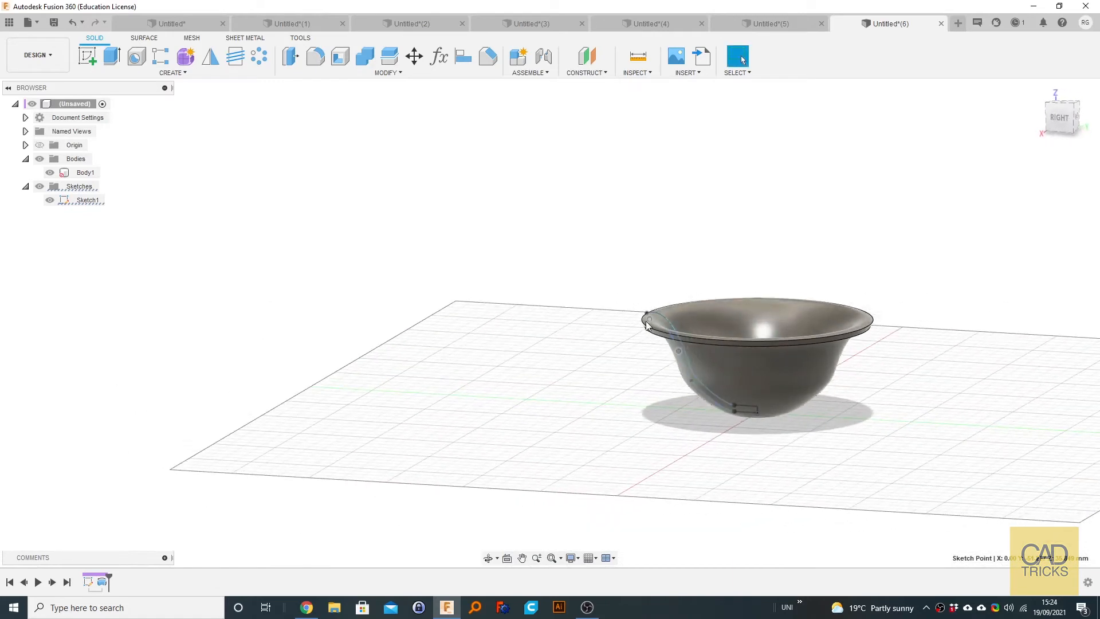
mouse_move(650, 317)
left_mouse_down()
mouse_move(651, 342)
mouse_move(662, 343)
left_mouse_up()
middle_click_drag(939, 382, 802, 85, "shift")
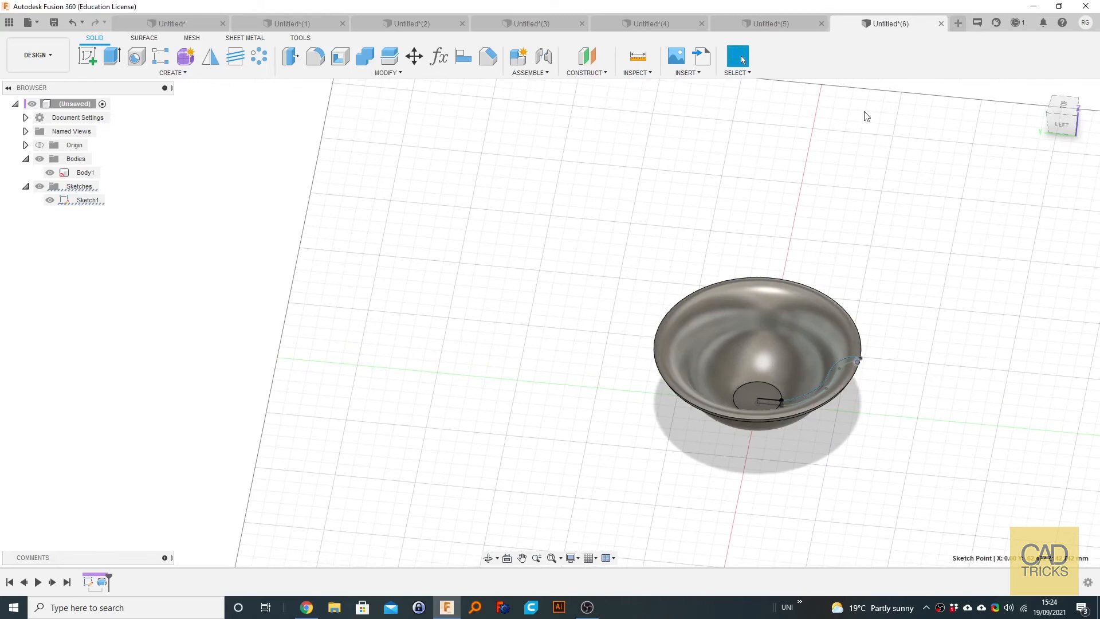
Step: Switch to the bullet model in Untitled*(5) and examine the sketch profile behind its Revolve
left_click(783, 26)
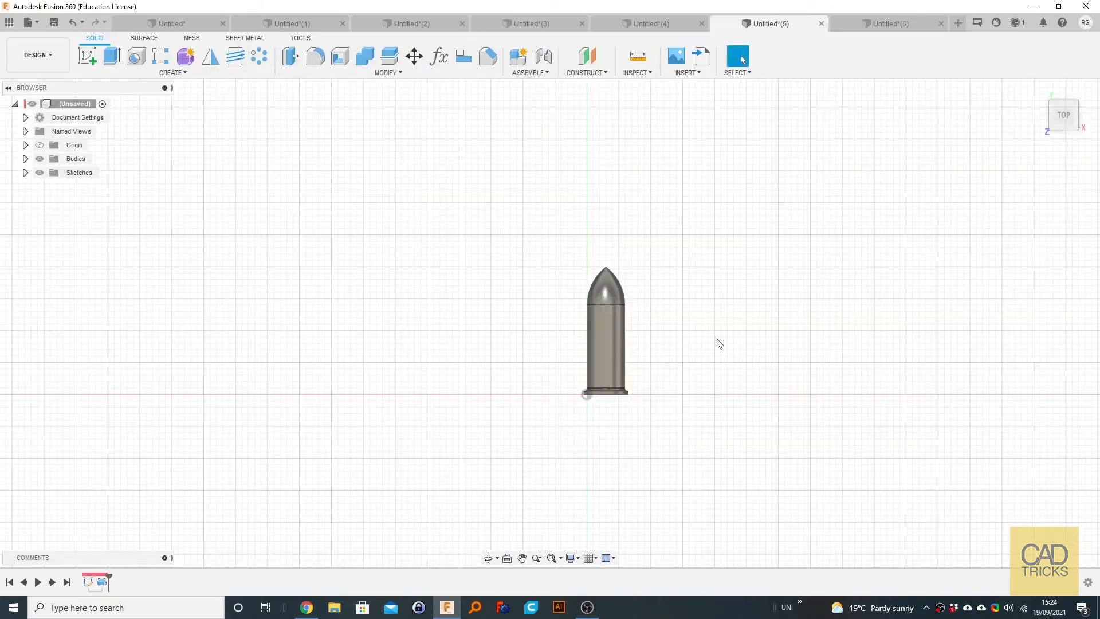
scroll(633, 335, "up", 3)
middle_click_drag(620, 349, 607, 366, "shift")
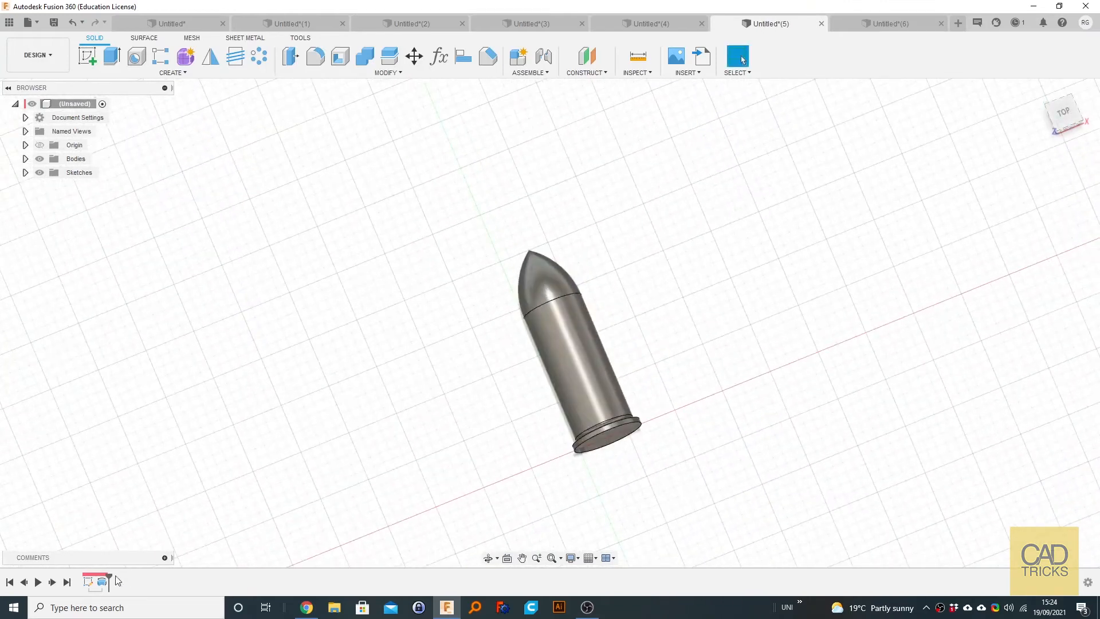
double_click(87, 582)
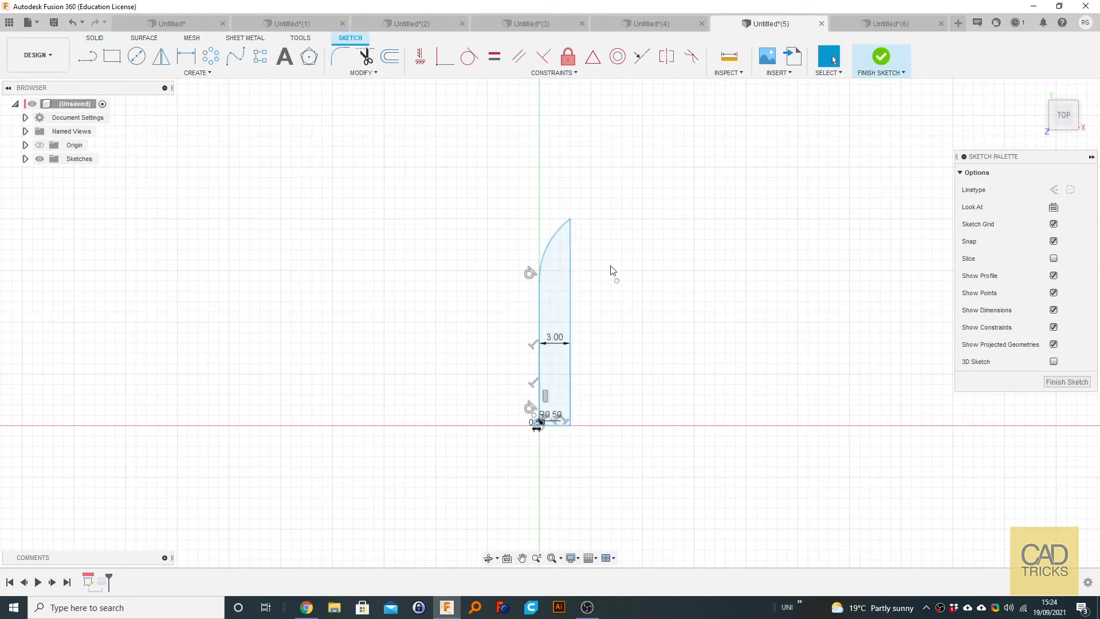
scroll(628, 344, "down", 3)
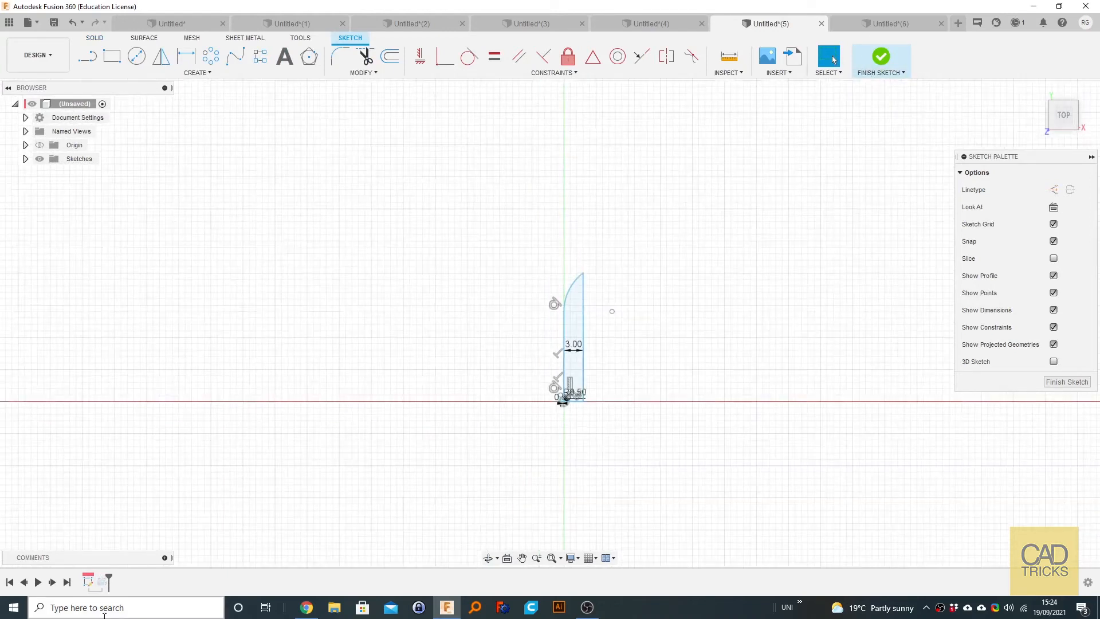
left_click(881, 57)
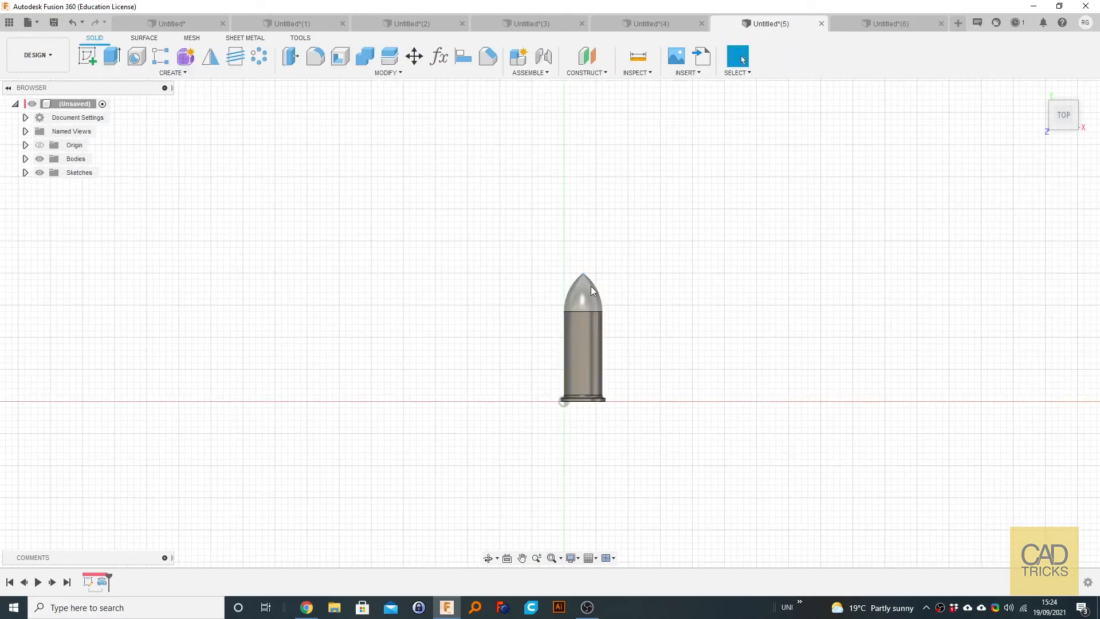
Step: Examine the bullet's pointed tip, cylindrical casing and the edge between them
scroll(590, 286, "up", 5)
key("Escape")
scroll(579, 239, "down", 5)
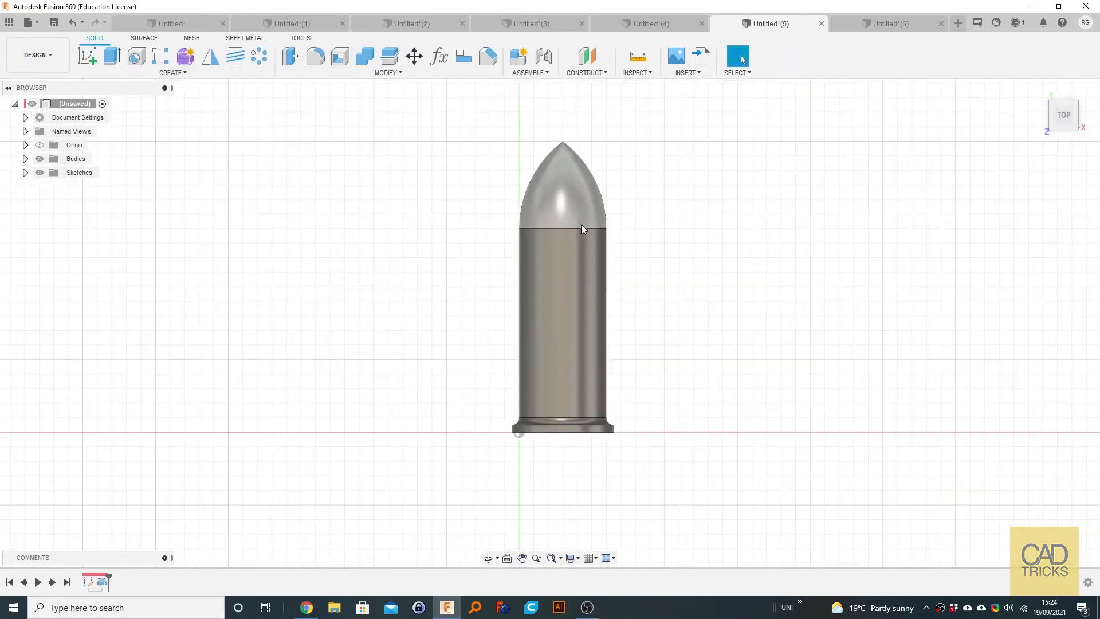
left_click(575, 283)
left_click(575, 395)
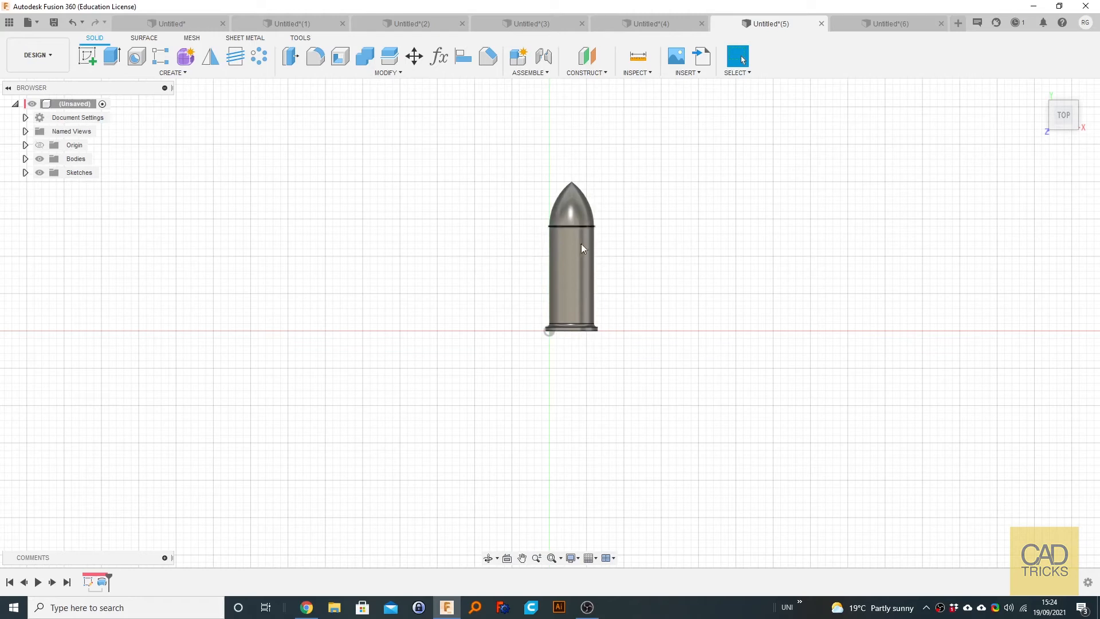
Step: Reopen the bullet's profile sketch and examine the straight line along its central axis
double_click(88, 581)
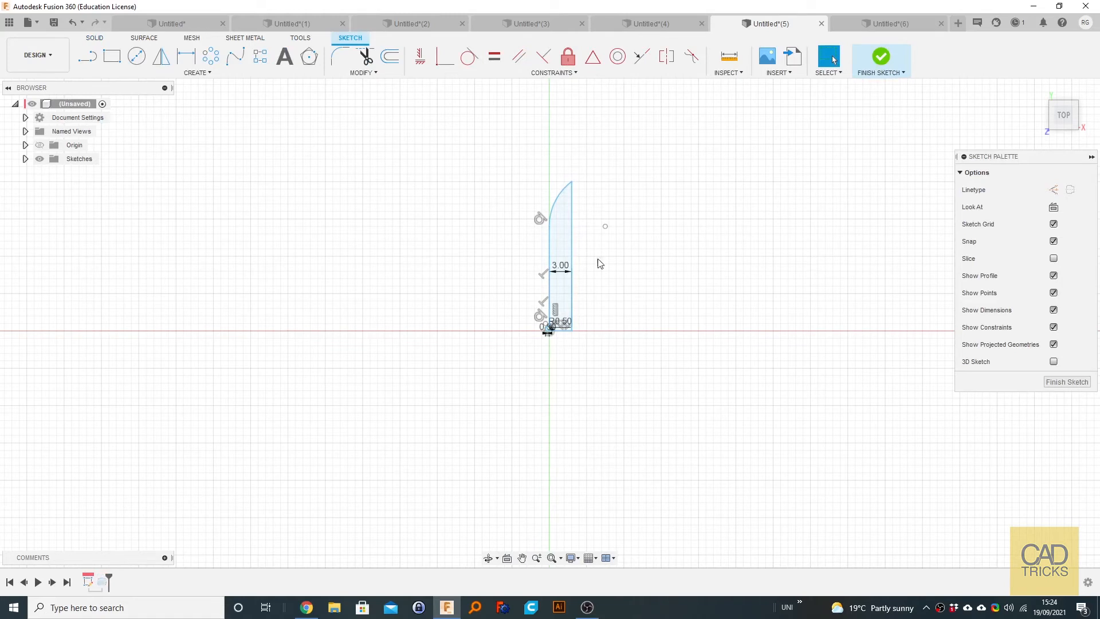
scroll(566, 199, "down", 2)
scroll(561, 231, "up", 5)
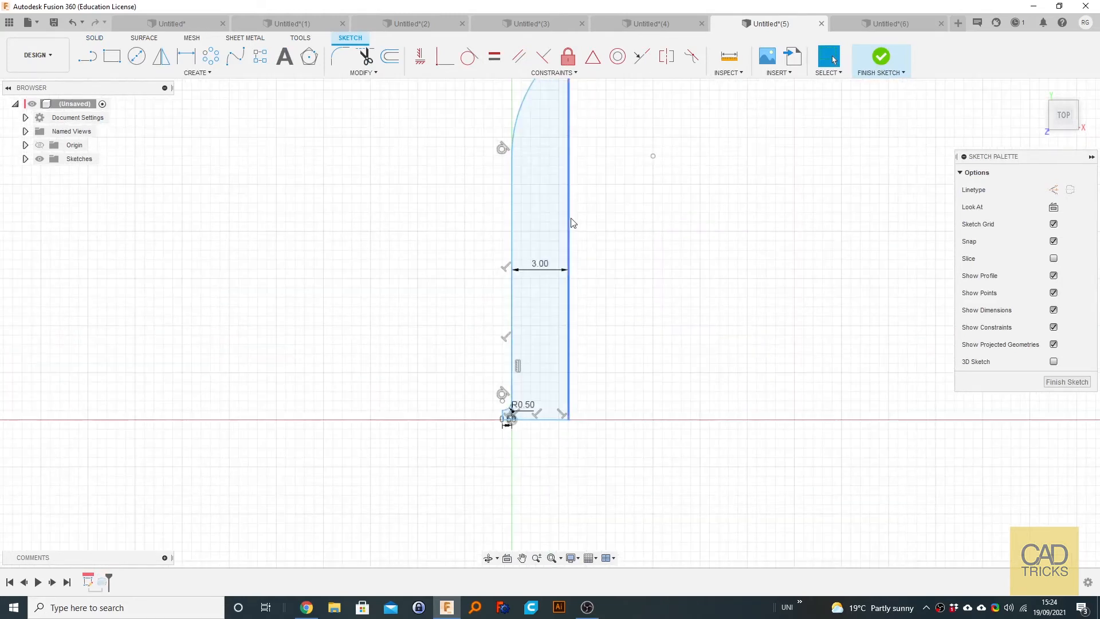
Step: Sketch a small closed shape from lines on the far side of the bullet profile's axis line and finish the sketch
key("l")
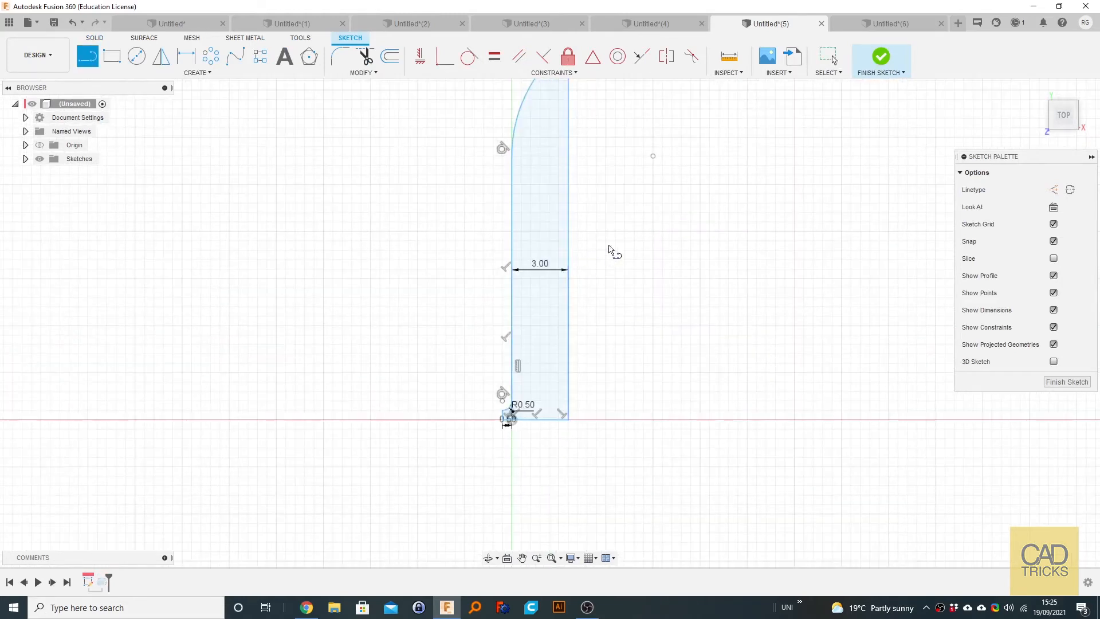
left_click(568, 224)
left_click(587, 224)
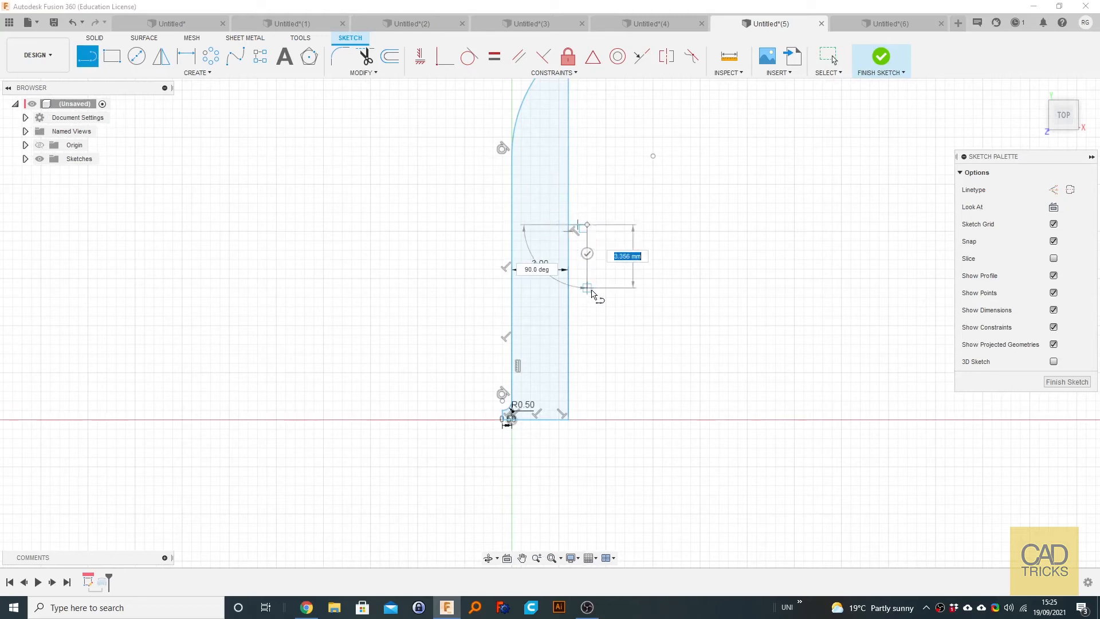
left_click(568, 304)
scroll(765, 139, "down", 3)
left_click(885, 56)
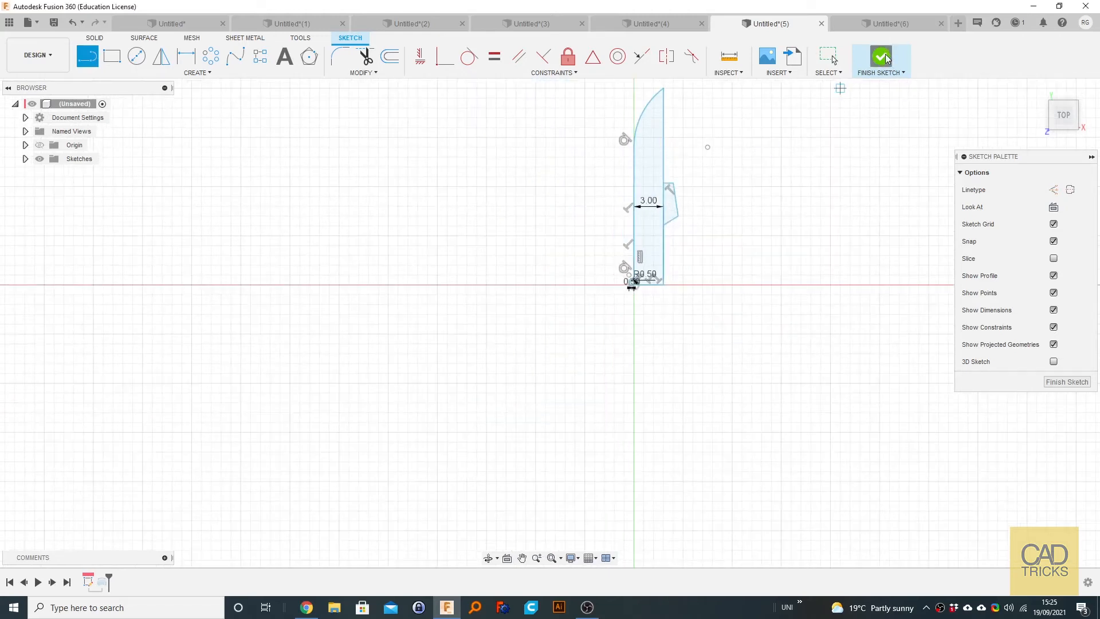
Step: Try to add the small shape across the axis to the bullet's Revolve profiles, check the error details and cancel the edit
double_click(102, 582)
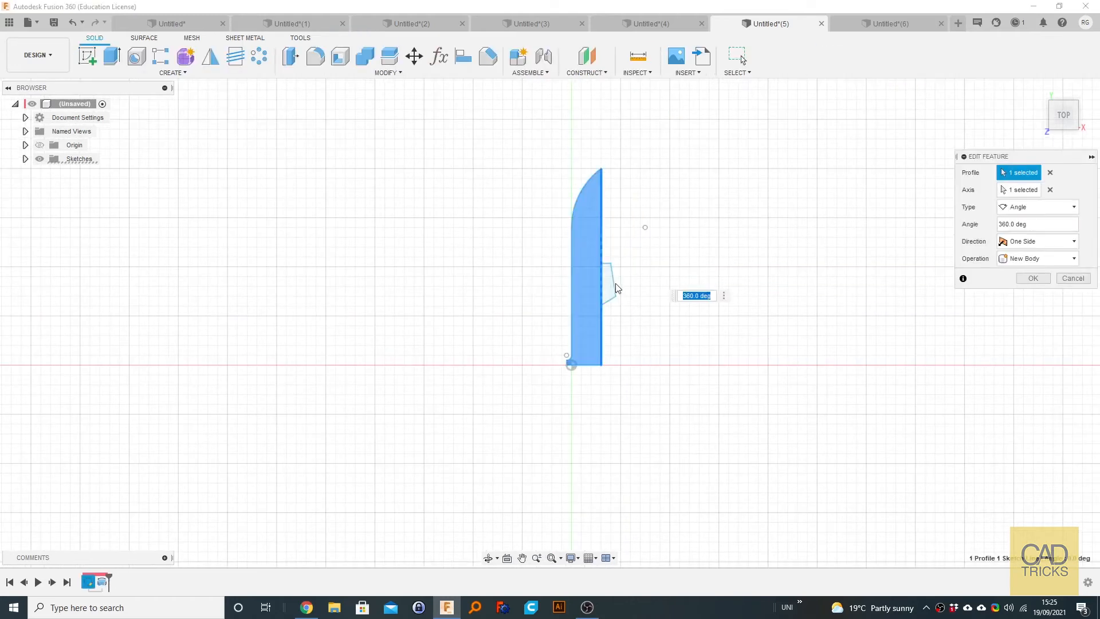
left_click(611, 293)
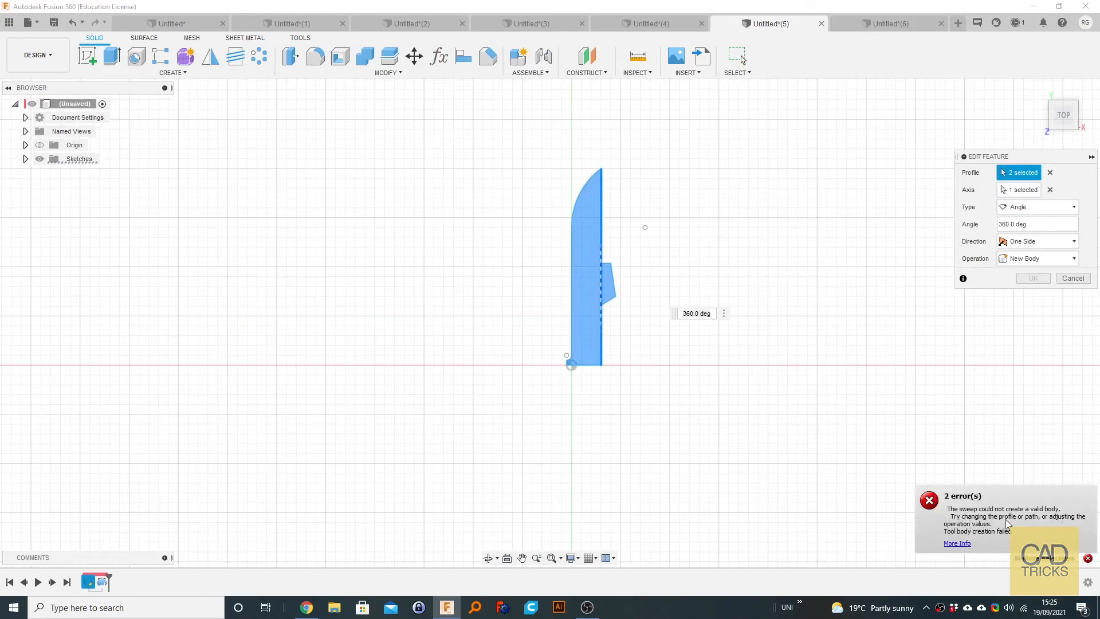
left_click(964, 543)
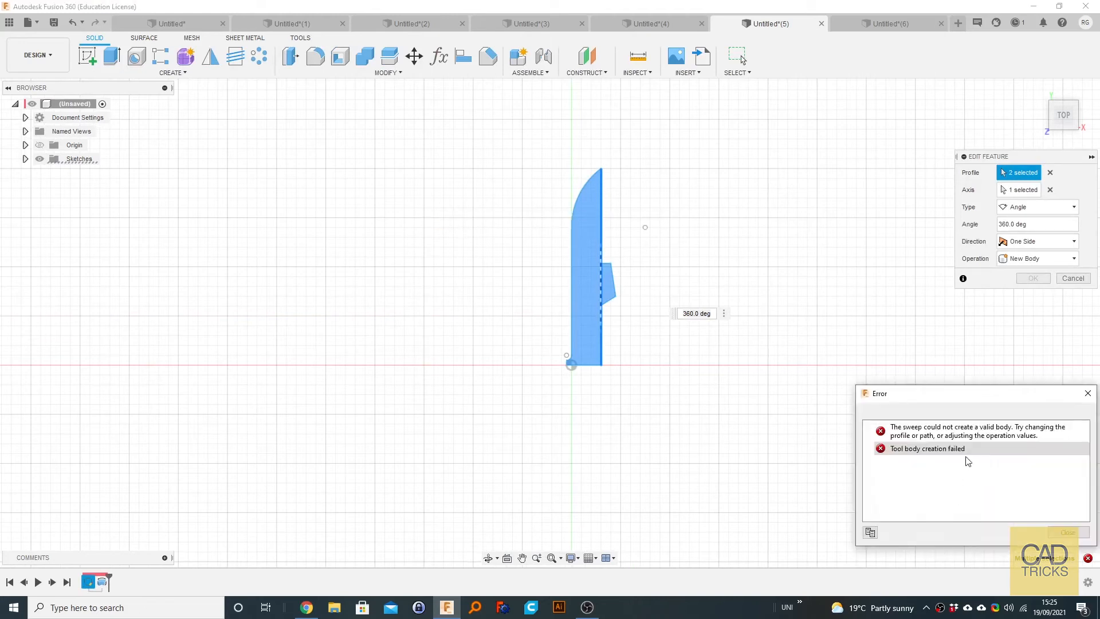
left_click(1067, 532)
scroll(573, 260, "up", 5)
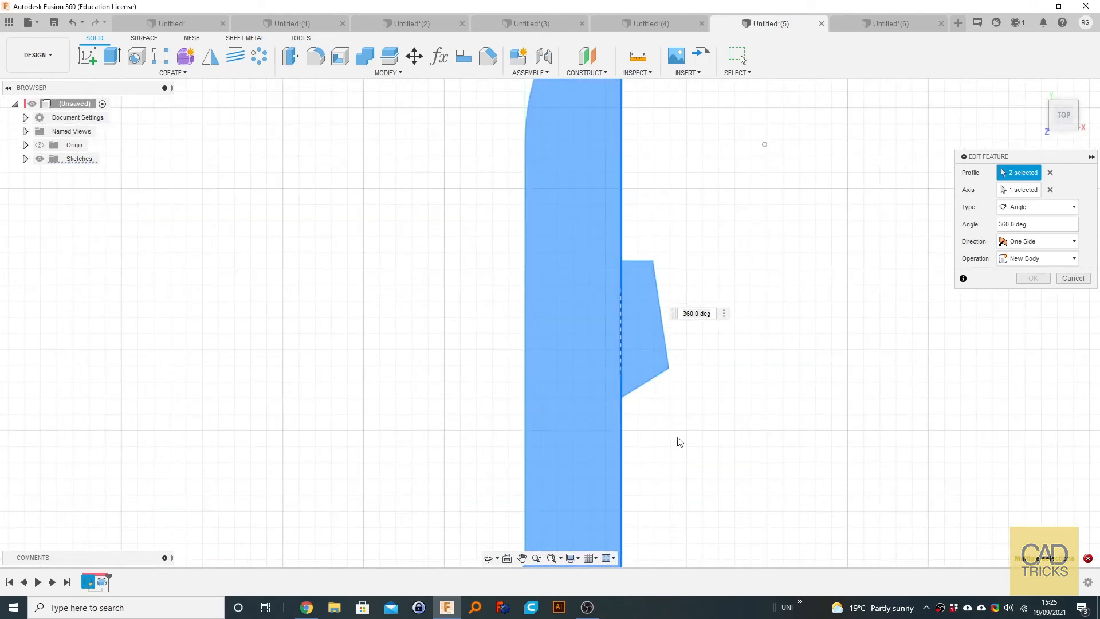
scroll(665, 248, "down", 5)
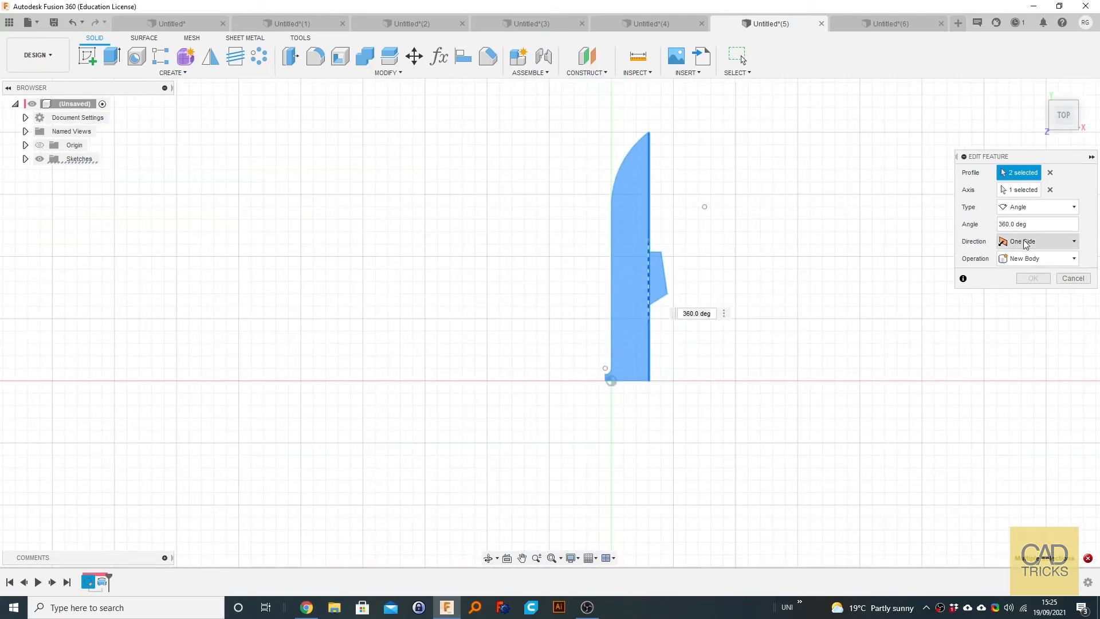
left_click(1073, 279)
Step: Reopen the bullet's profile sketch and remove the small shape drawn beyond the axis line
double_click(87, 582)
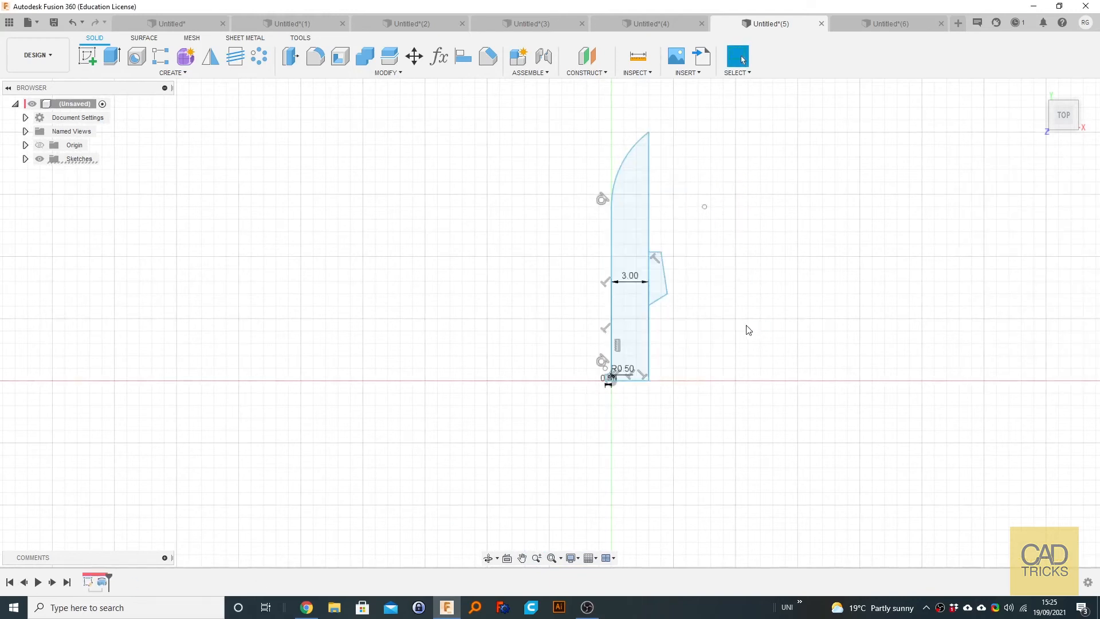
scroll(647, 372, "up", 4)
scroll(702, 393, "down", 4)
scroll(650, 375, "up", 4)
mouse_move(626, 304)
middle_mouse_down()
mouse_move(584, 435)
mouse_move(596, 237)
mouse_move(563, 351)
middle_mouse_up()
scroll(584, 435, "down", 3)
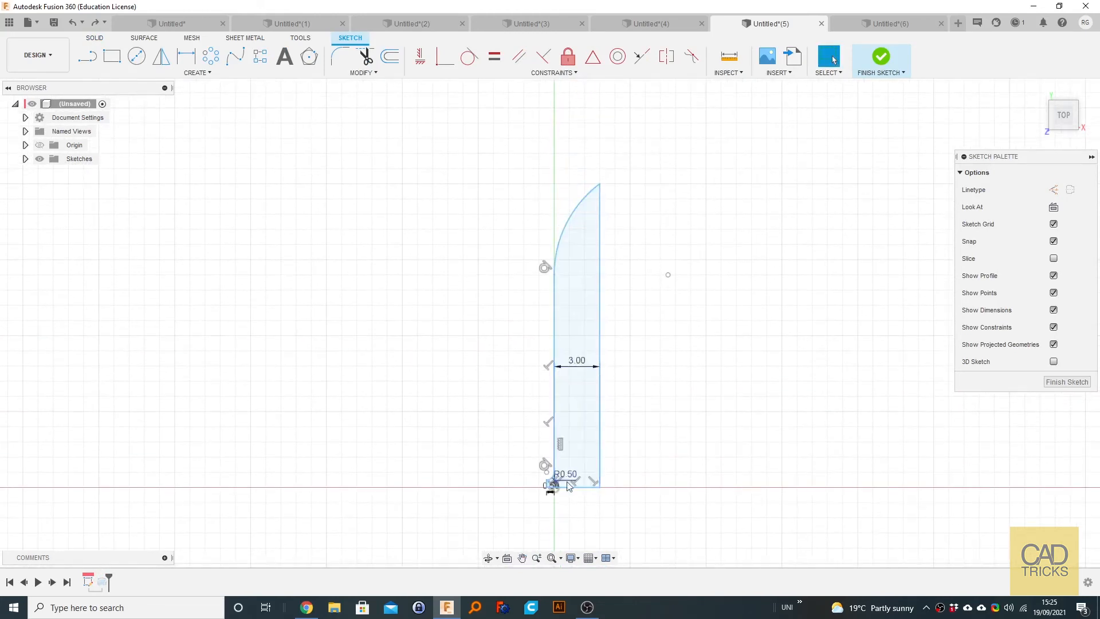
Step: Trace the bullet tip's curve with a three-point arc from the casing's upper end to the tip
left_click(188, 75)
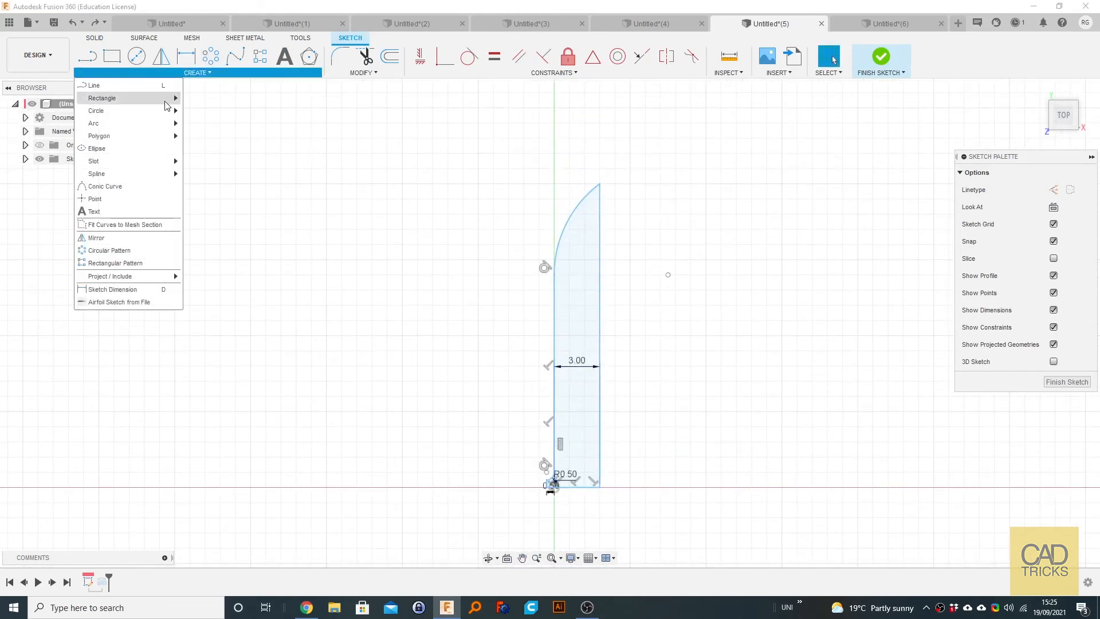
mouse_move(106, 124)
left_click(217, 126)
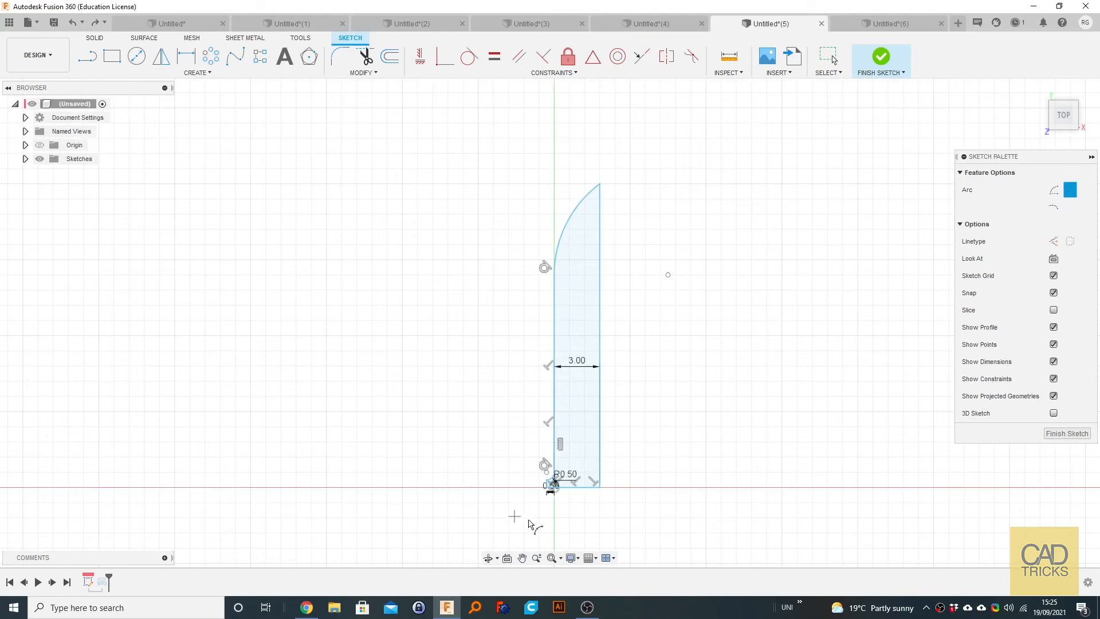
left_click(554, 259)
left_click(598, 184)
left_click(578, 217)
middle_click_drag(597, 360, 594, 311)
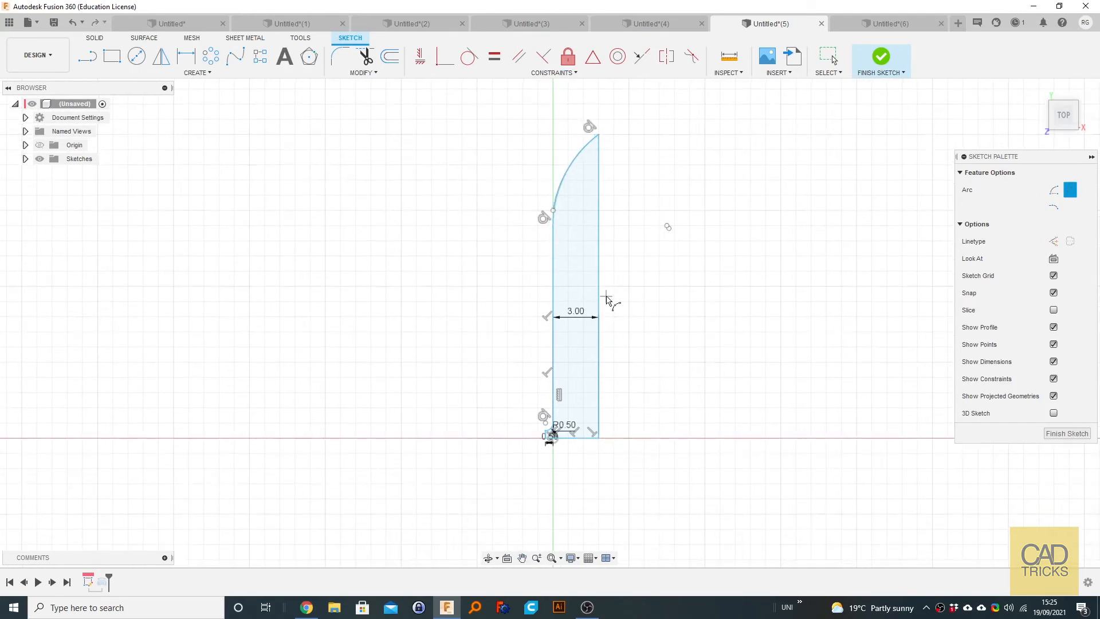
key("Escape")
Step: Dimension the short vertical outer edge of the bullet's base rim and finish the sketch
scroll(606, 487, "up", 8)
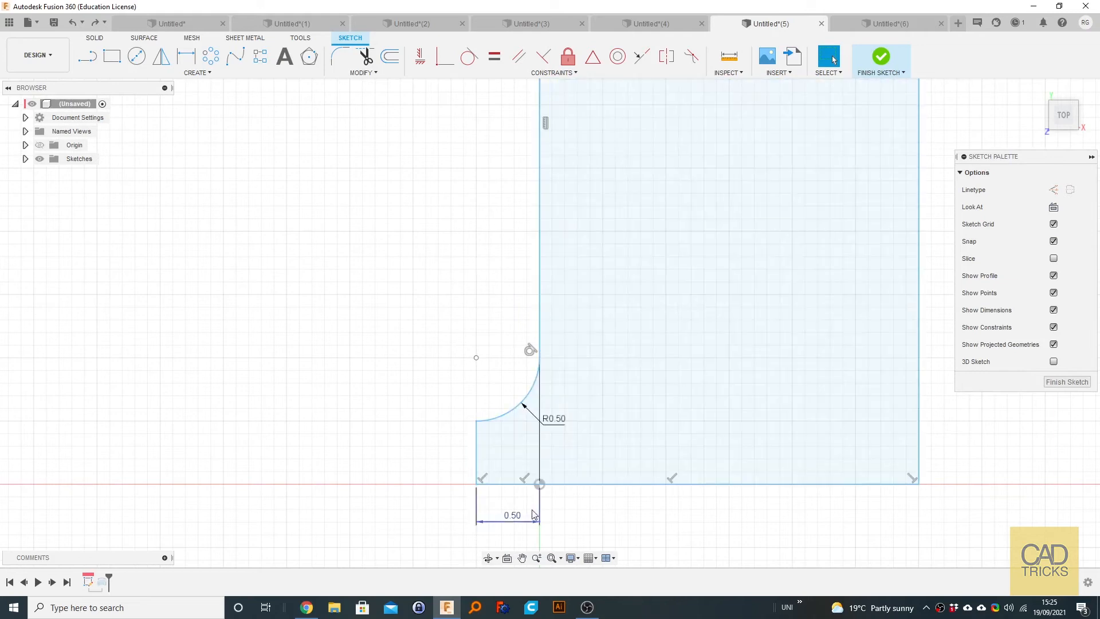
key("d")
left_click(475, 458)
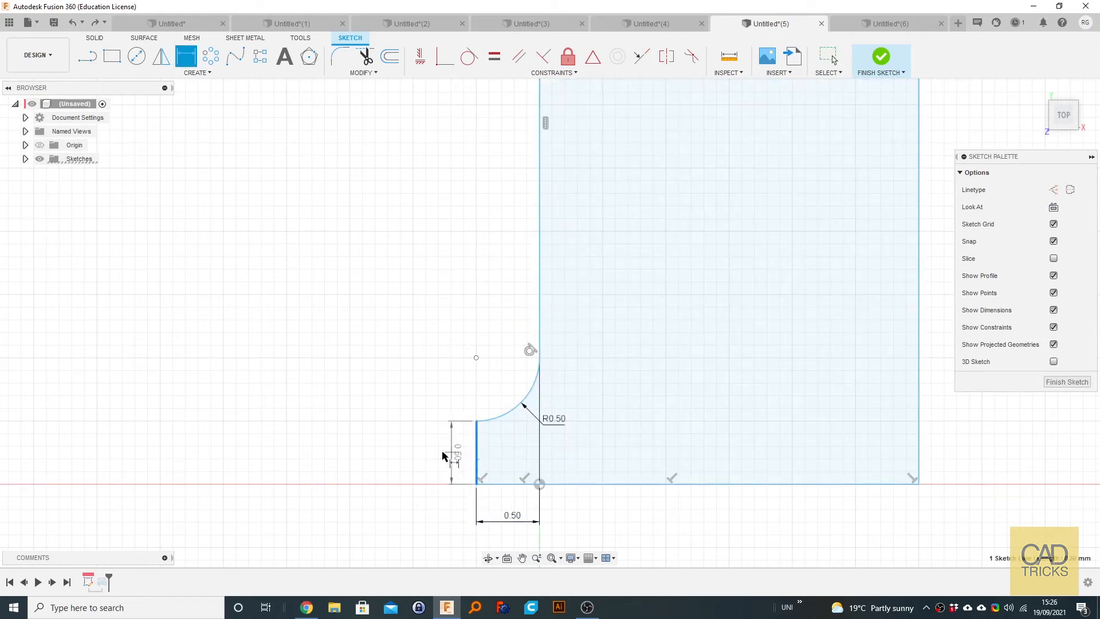
left_click(445, 453)
key("Return")
scroll(492, 504, "down", 3)
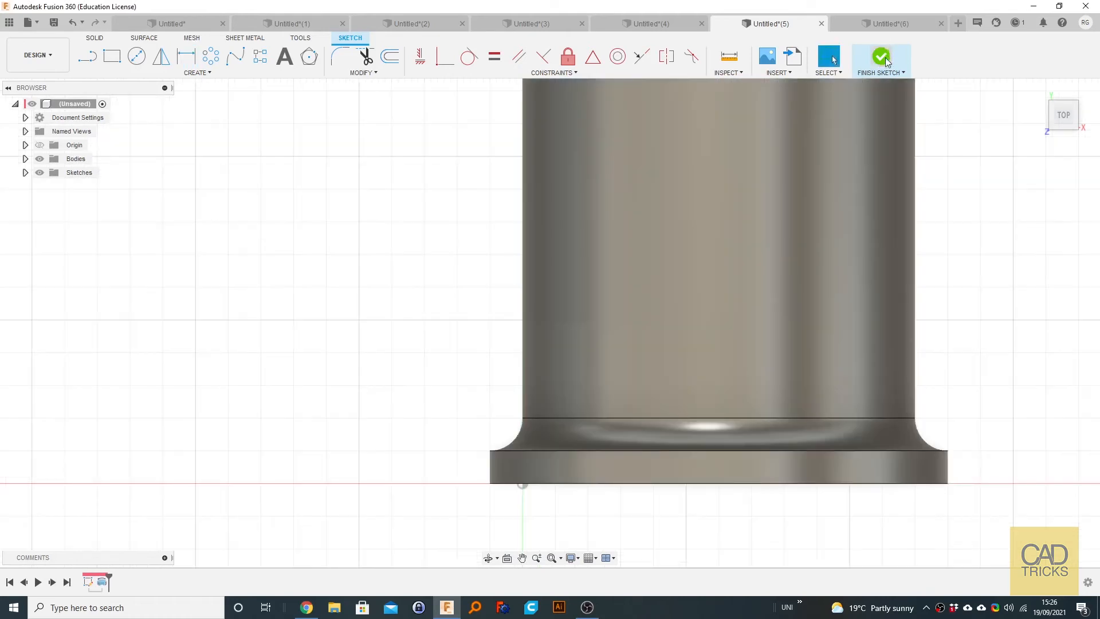
left_click(886, 62)
Step: Examine the edge between the bullet's tip and casing, and reopen the profile sketch in the Top view
scroll(886, 280, "down", 2)
mouse_move(886, 280)
middle_mouse_down("shift")
mouse_move(808, 387)
mouse_move(771, 400)
mouse_move(805, 388)
middle_mouse_up("shift")
middle_click_drag(857, 263, 789, 288, "shift")
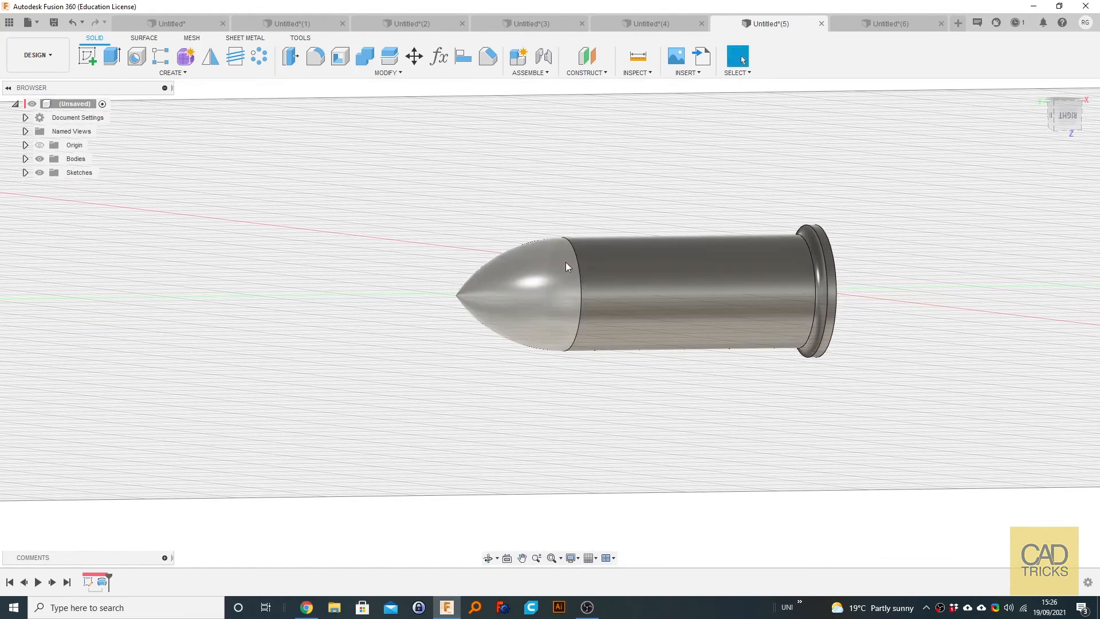
scroll(555, 254, "up", 5)
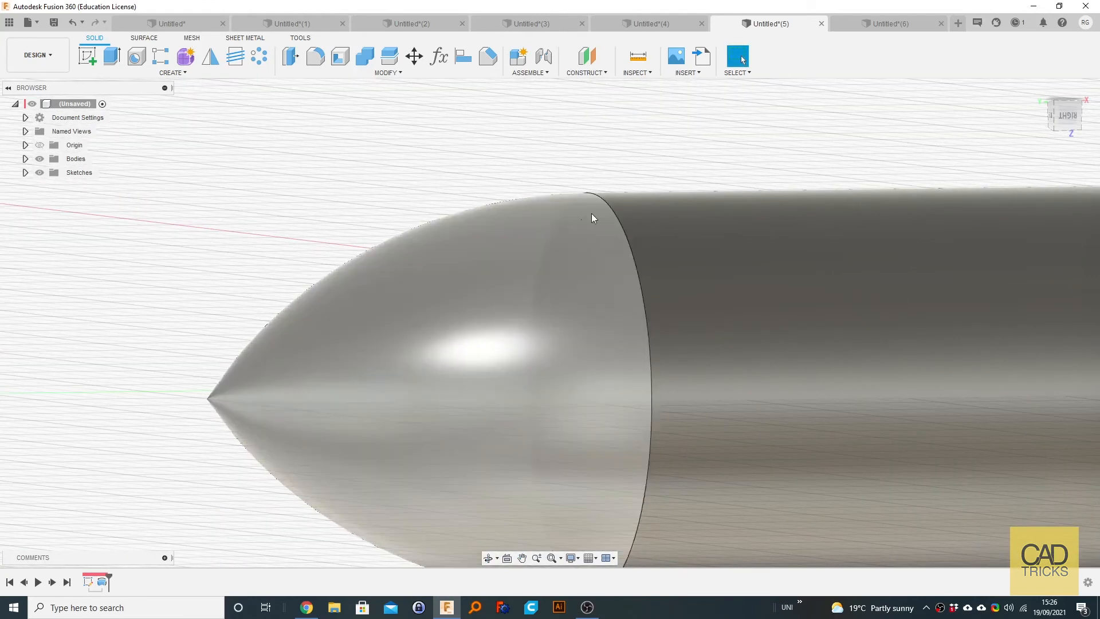
scroll(591, 213, "down", 5)
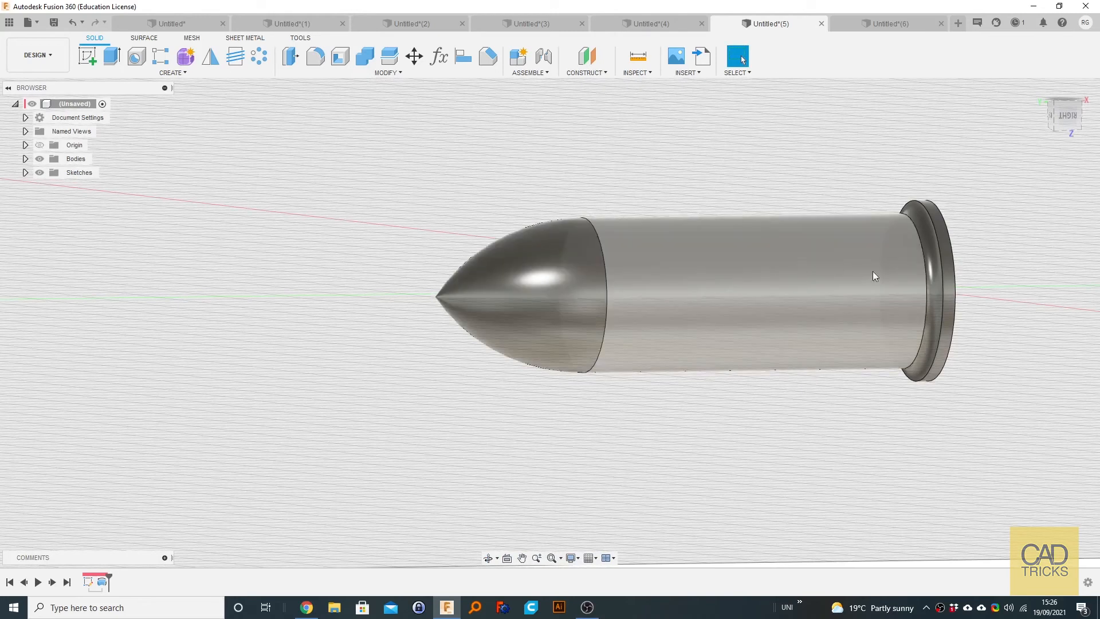
double_click(87, 586)
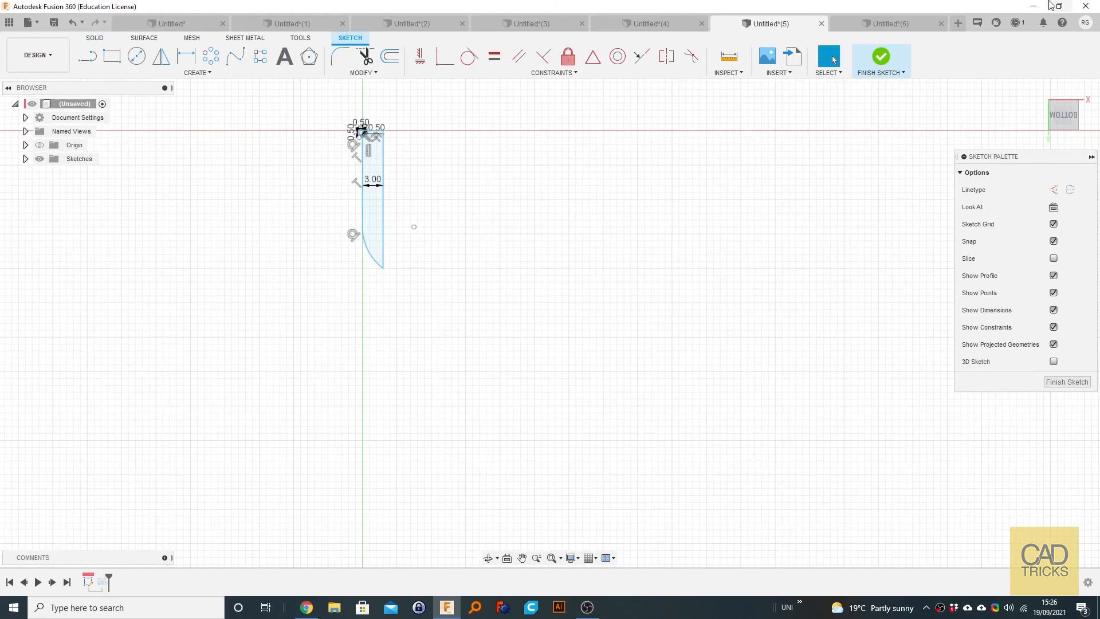
left_click(1037, 90)
middle_click_drag(512, 331, 571, 414, "shift")
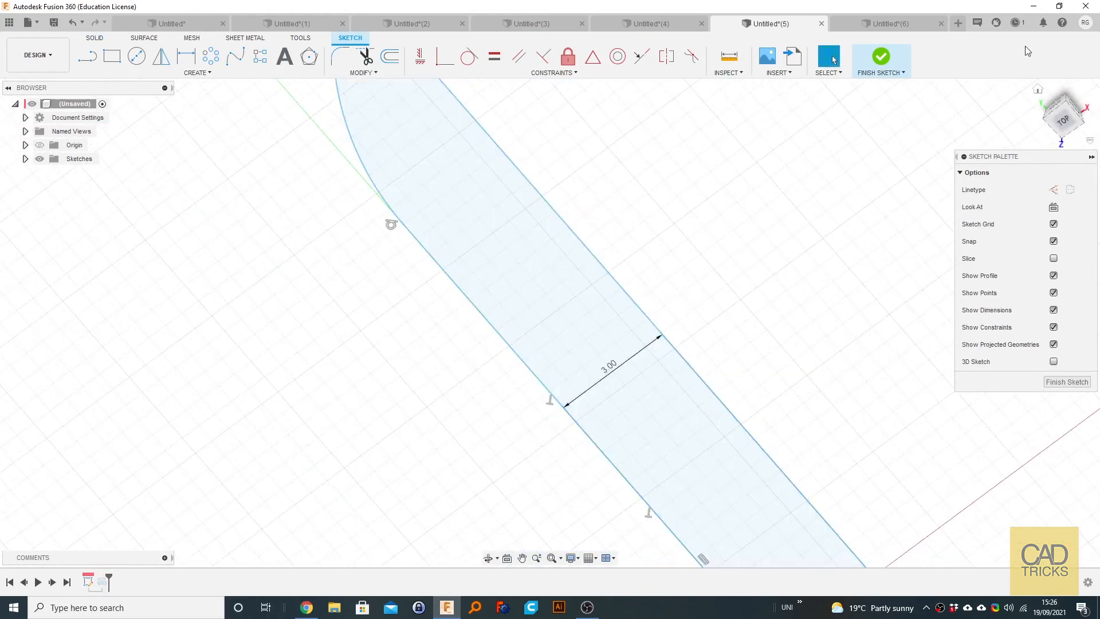
left_click(1063, 123)
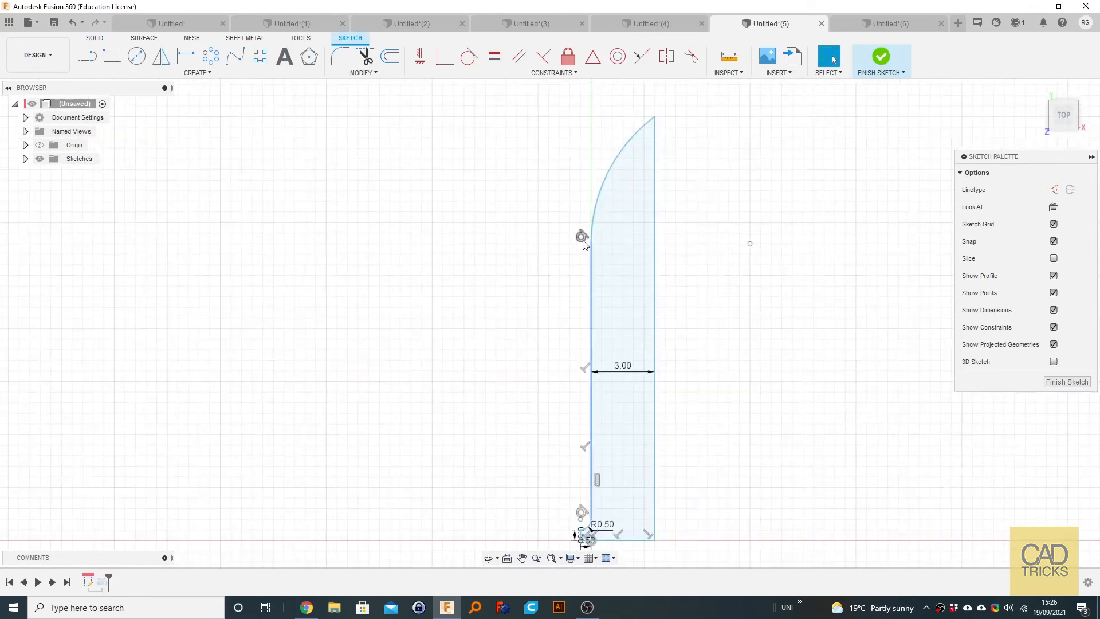
scroll(582, 240, "up", 3)
left_click(606, 286)
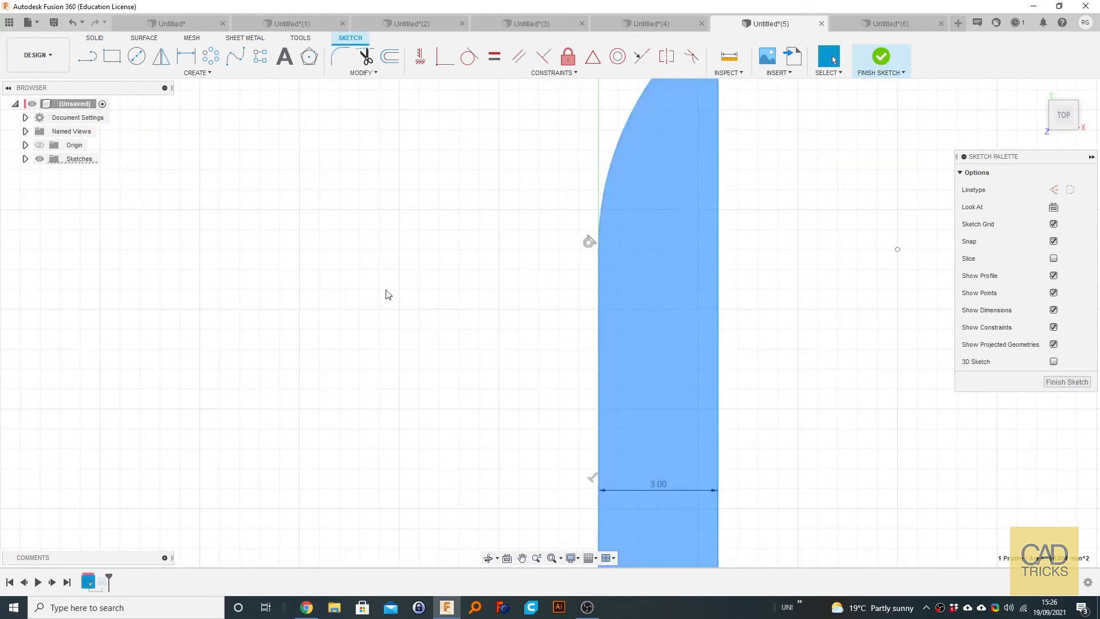
left_click(398, 295)
key("l")
left_click(598, 270)
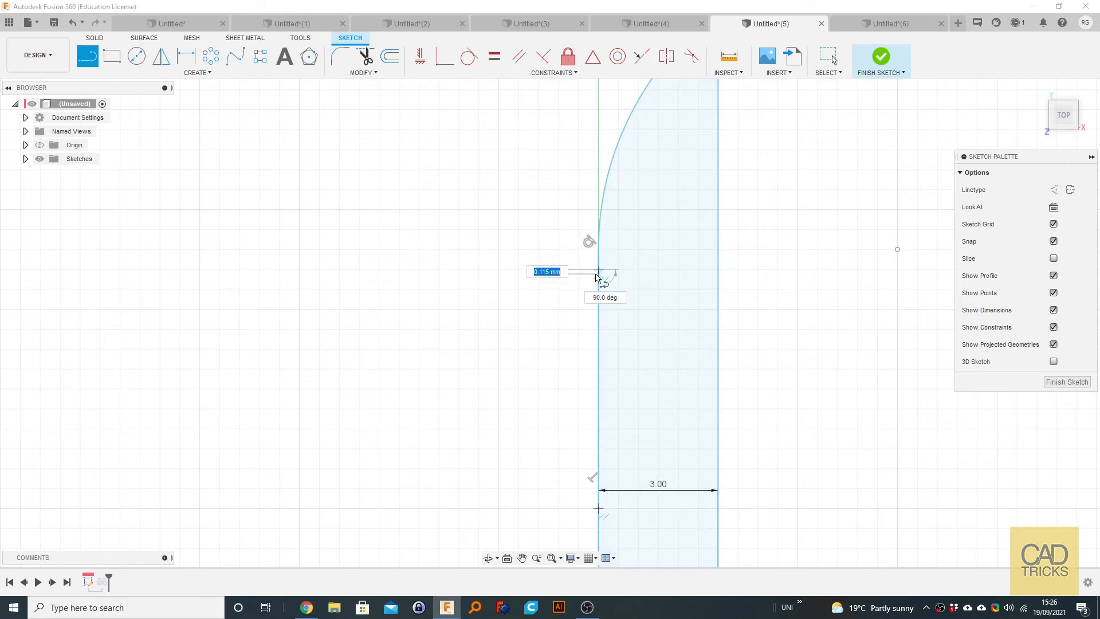
key("Escape")
left_click(235, 55)
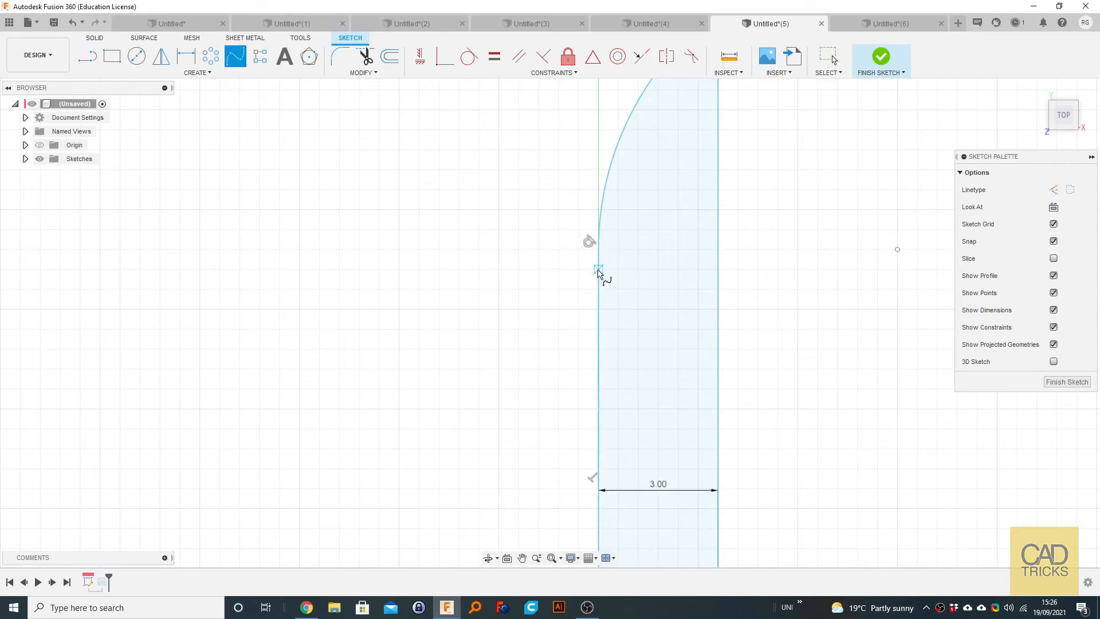
Step: Draw a 0.25 mm horizontal line outward from the point where the tip's curve meets the casing's straight edge
key("l")
left_click(599, 250)
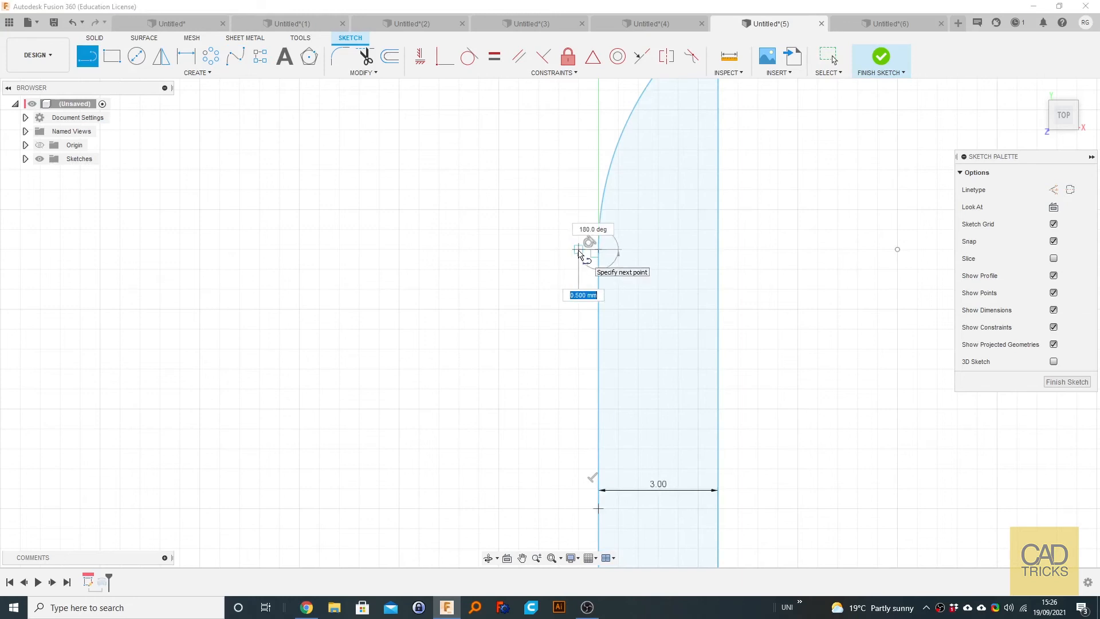
type(".25")
key("Return")
key("Escape")
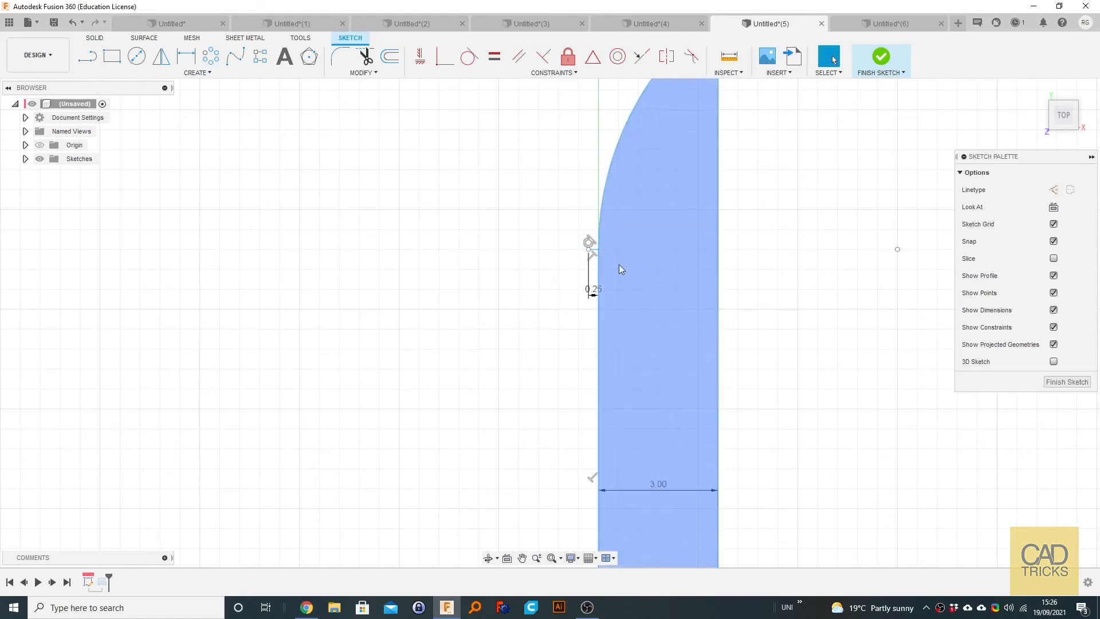
Step: Offset the short 0.25 mm line by -1 mm to place a parallel copy below it along the casing
scroll(598, 254, "up", 4)
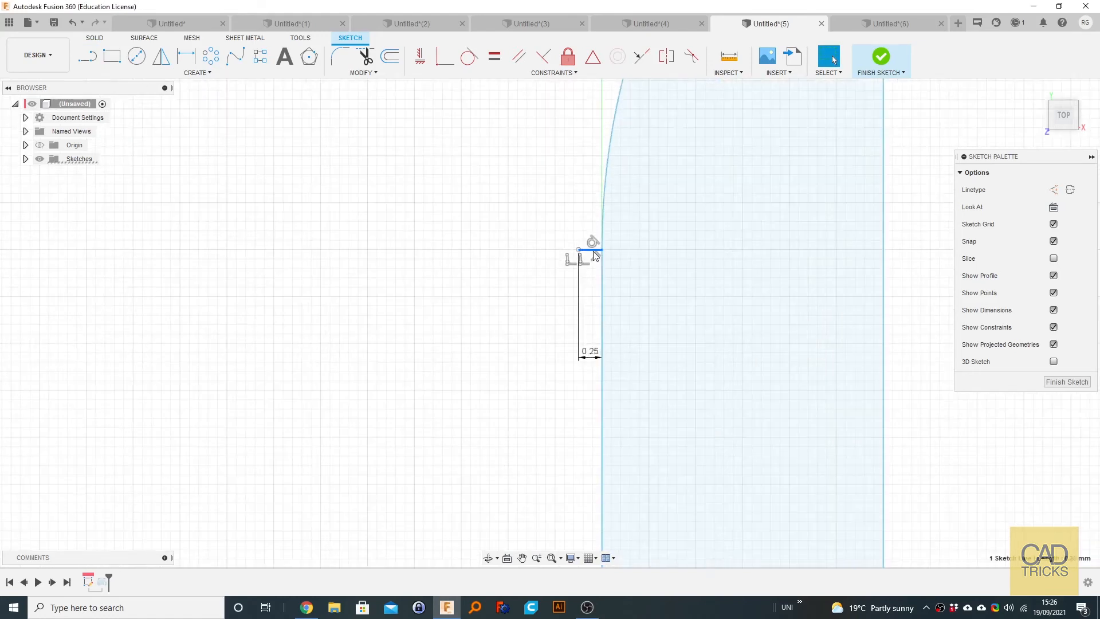
key("o")
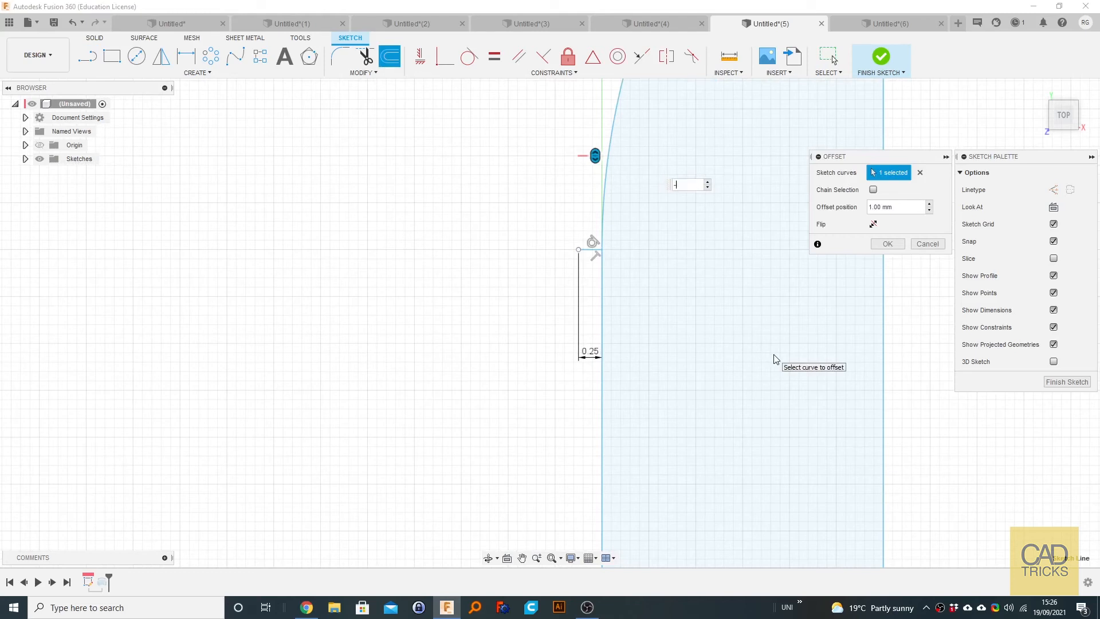
type("-1")
key("Return")
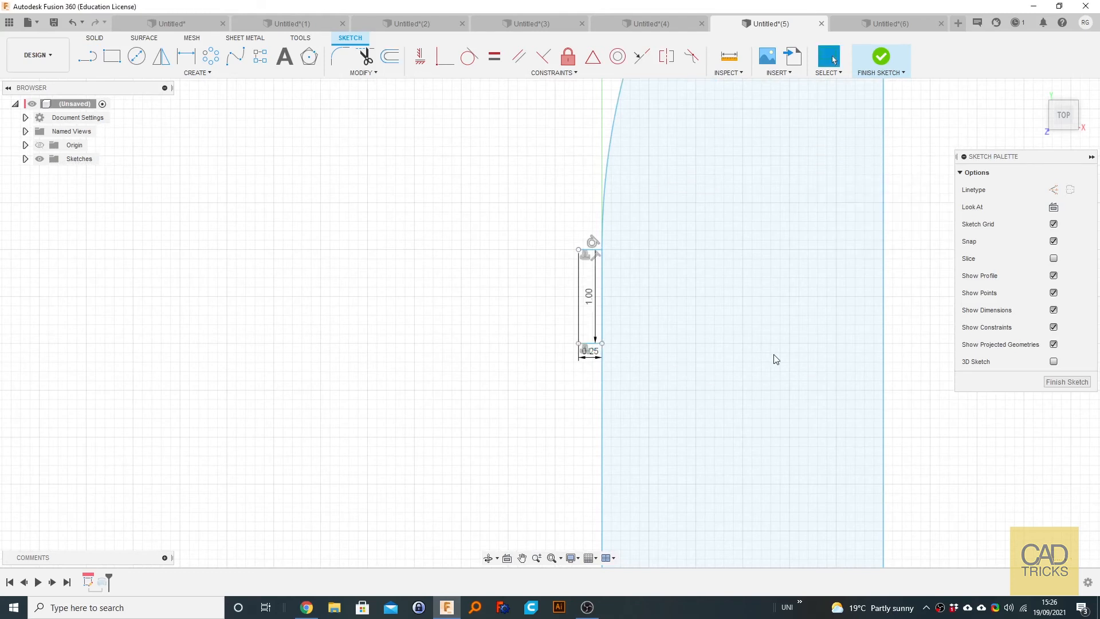
Step: Draw a three-point arc from the lower short line's inner end to the upper short line's outer end, tangent to the casing
left_click(197, 72)
mouse_move(143, 123)
left_click(198, 123)
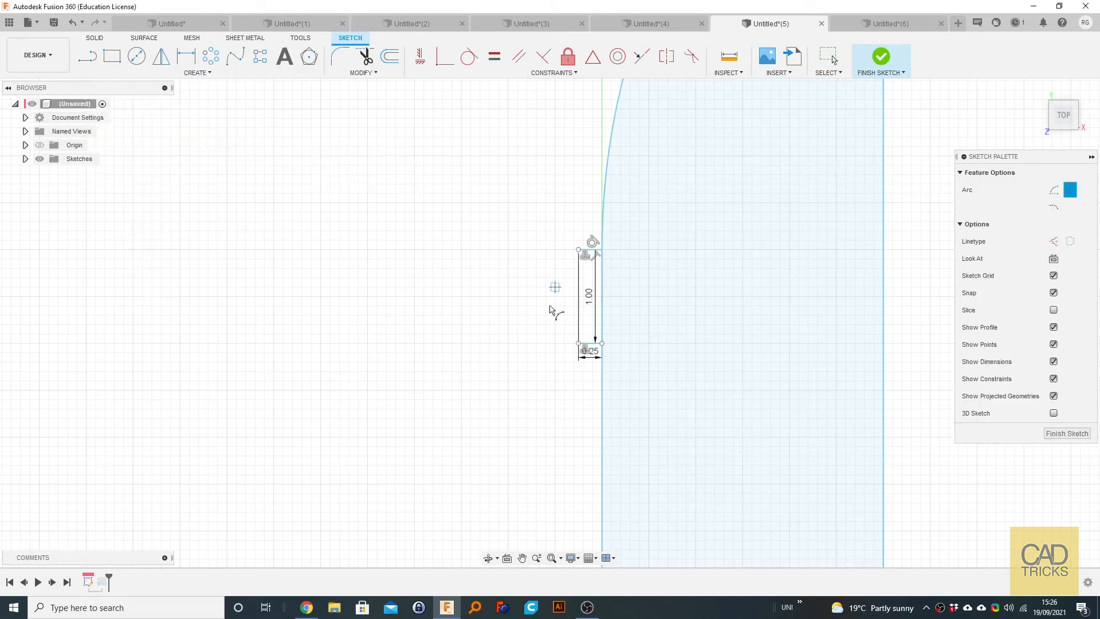
left_click(602, 344)
left_click(579, 250)
scroll(601, 349, "up", 8)
key("Escape")
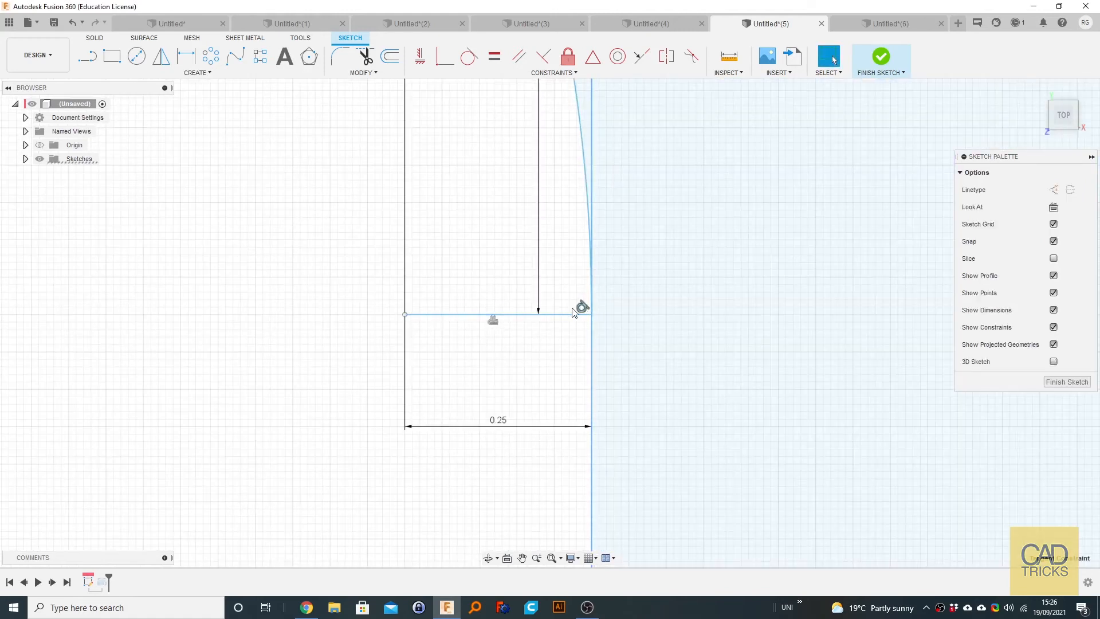
Step: Finish the sketch and edit the Revolve feature to include the small curved lip profile beside the casing
scroll(551, 283, "down", 6)
middle_click_drag(557, 195, 527, 264)
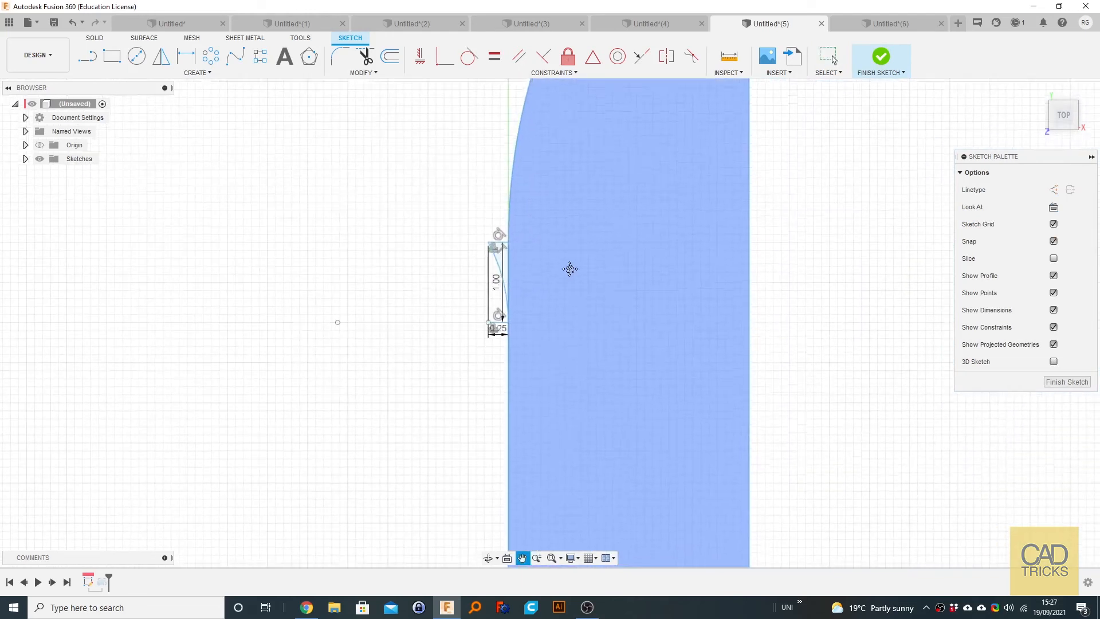
left_click(893, 54)
double_click(101, 580)
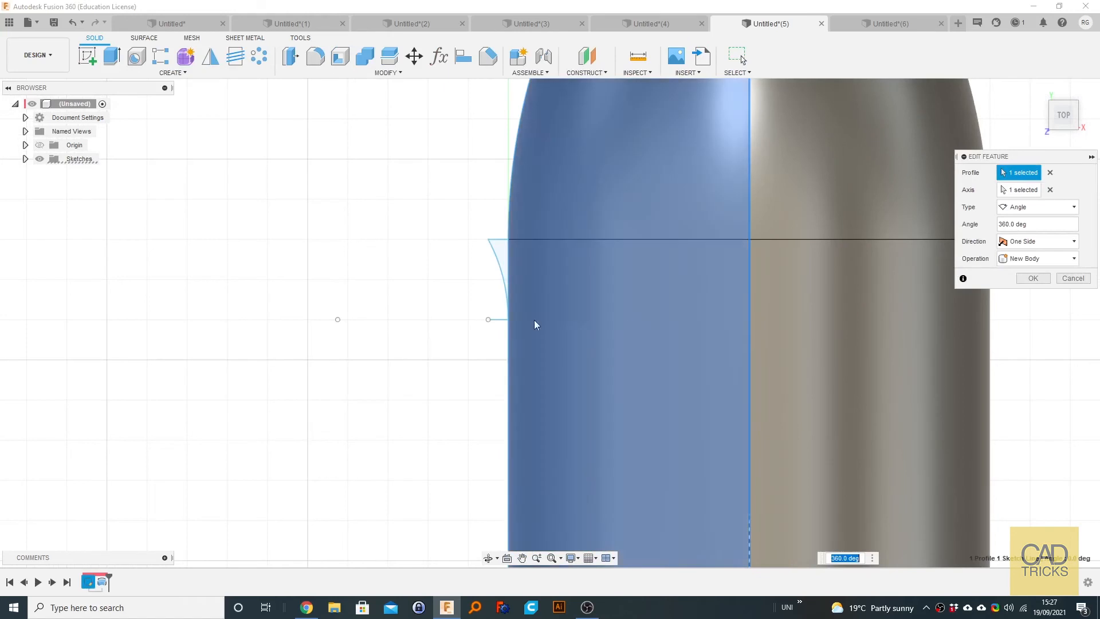
scroll(533, 320, "down", 5)
scroll(459, 317, "up", 2)
left_click(456, 321)
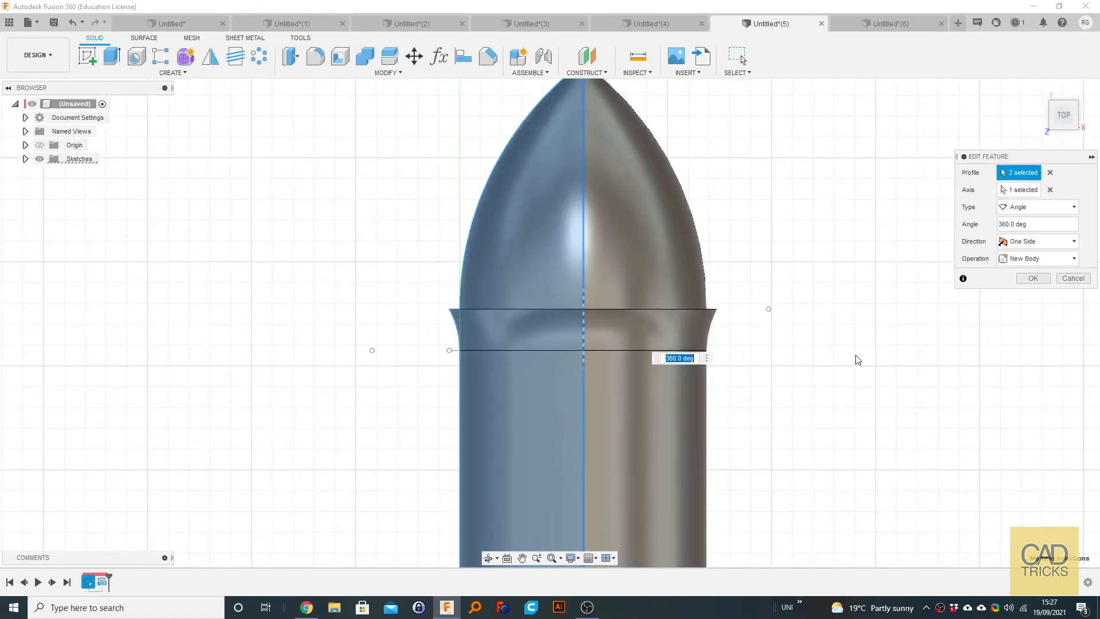
left_click(1033, 278)
Step: Examine the flared lip around the bullet below its tip from several angles and close up
scroll(773, 327, "down", 3)
middle_click_drag(773, 327, 796, 324, "shift")
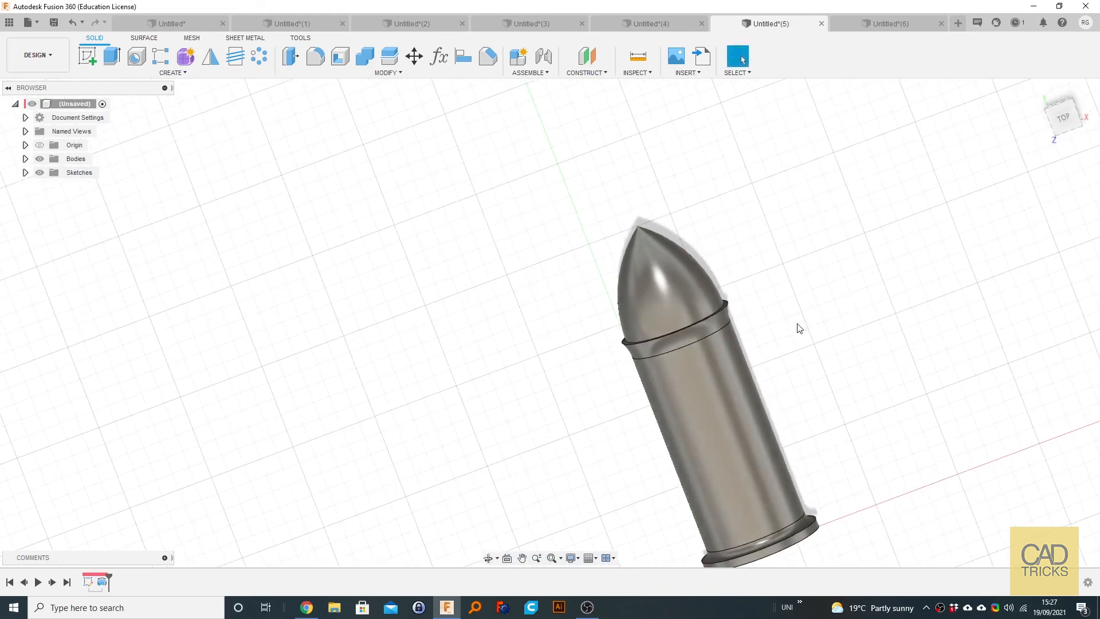
middle_click_drag(793, 440, 827, 307, "shift")
scroll(722, 433, "up", 5)
middle_click_drag(601, 312, 722, 401, "shift")
mouse_move(741, 176)
middle_mouse_down("shift")
mouse_move(777, 155)
mouse_move(738, 160)
middle_mouse_up("shift")
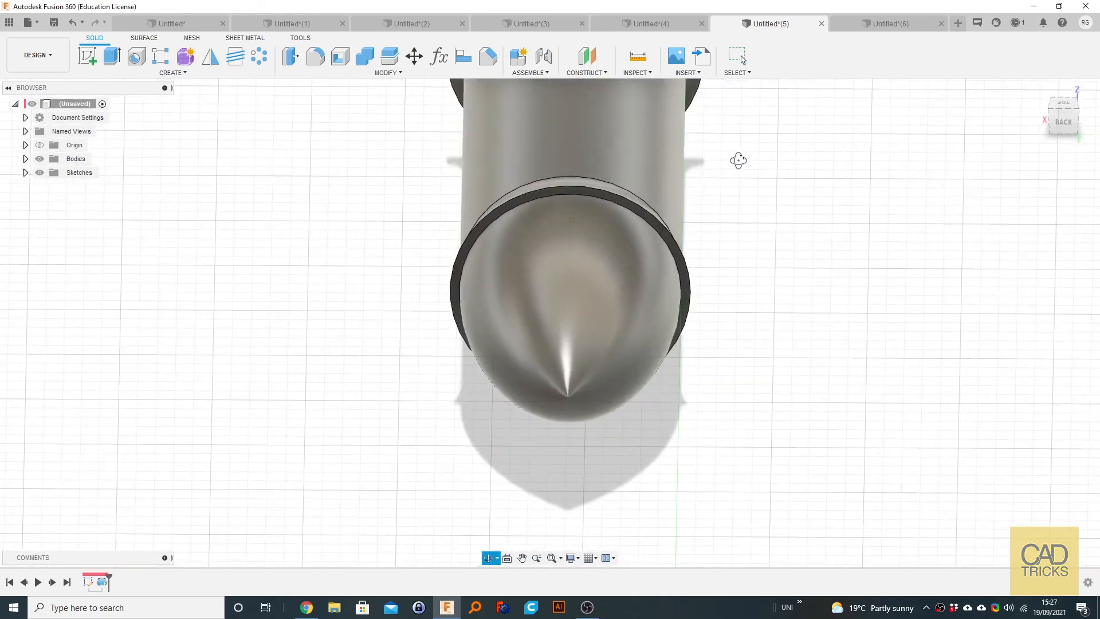
middle_click_drag(765, 329, 845, 290, "shift")
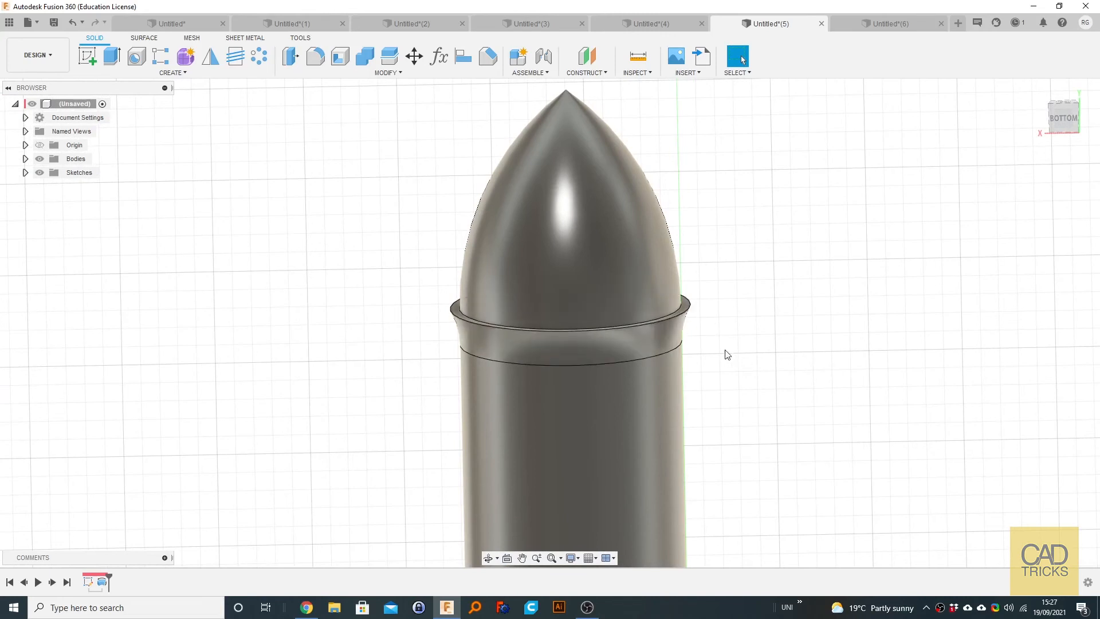
scroll(684, 312, "up", 5)
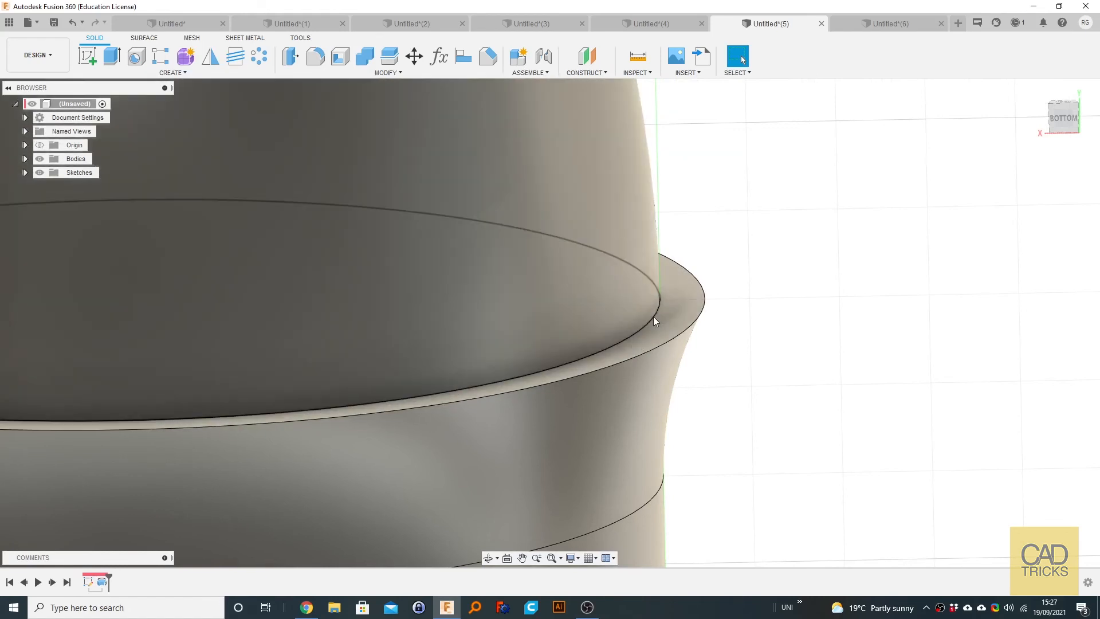
scroll(653, 316, "down", 3)
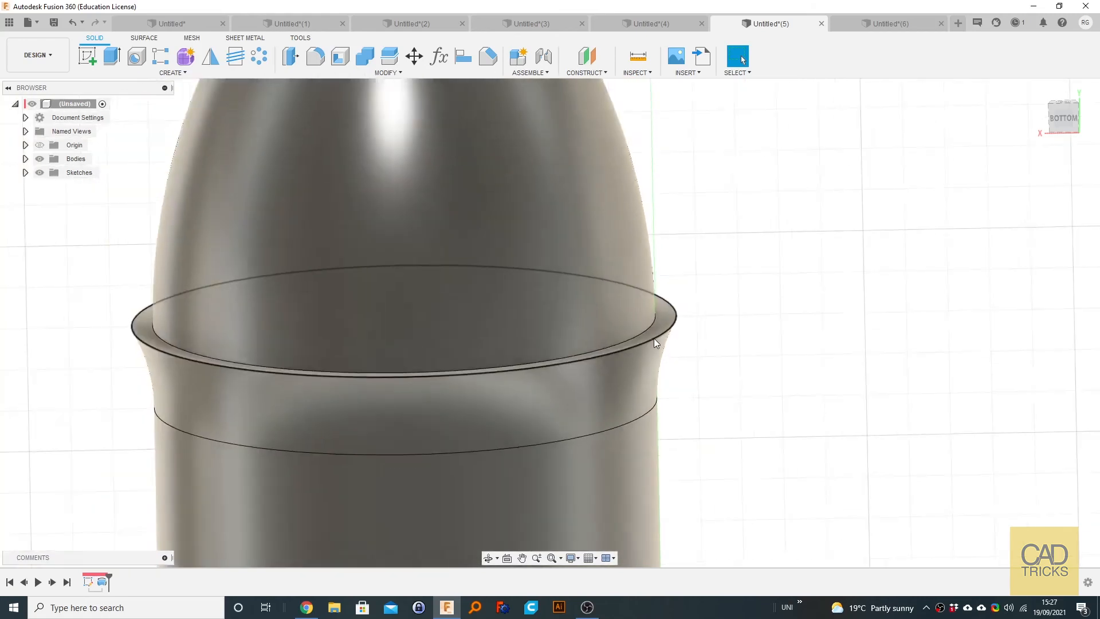
scroll(654, 344, "down", 5)
scroll(654, 353, "up", 5)
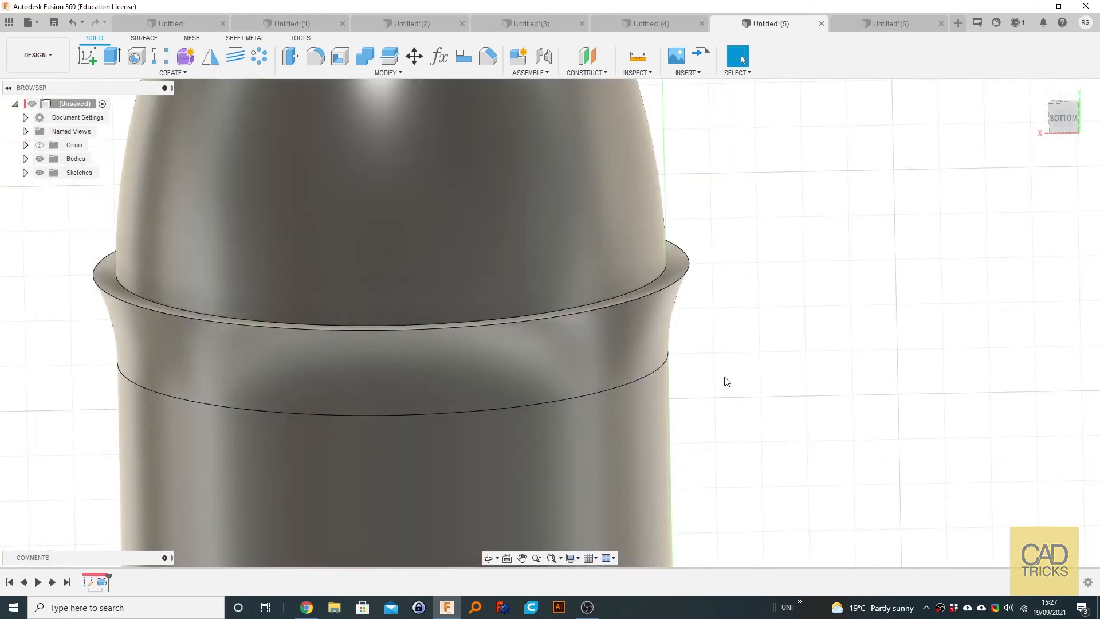
Step: On the lip's flat ring face, offset the inner circular edge outward by 0.1 mm in a new sketch
left_click(681, 285)
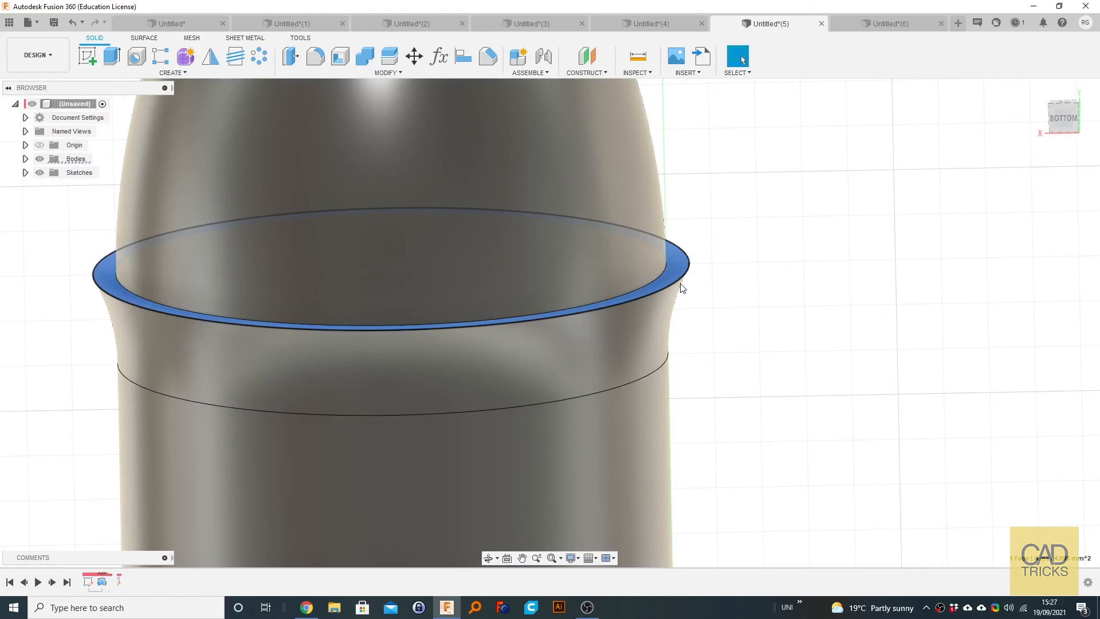
key("o")
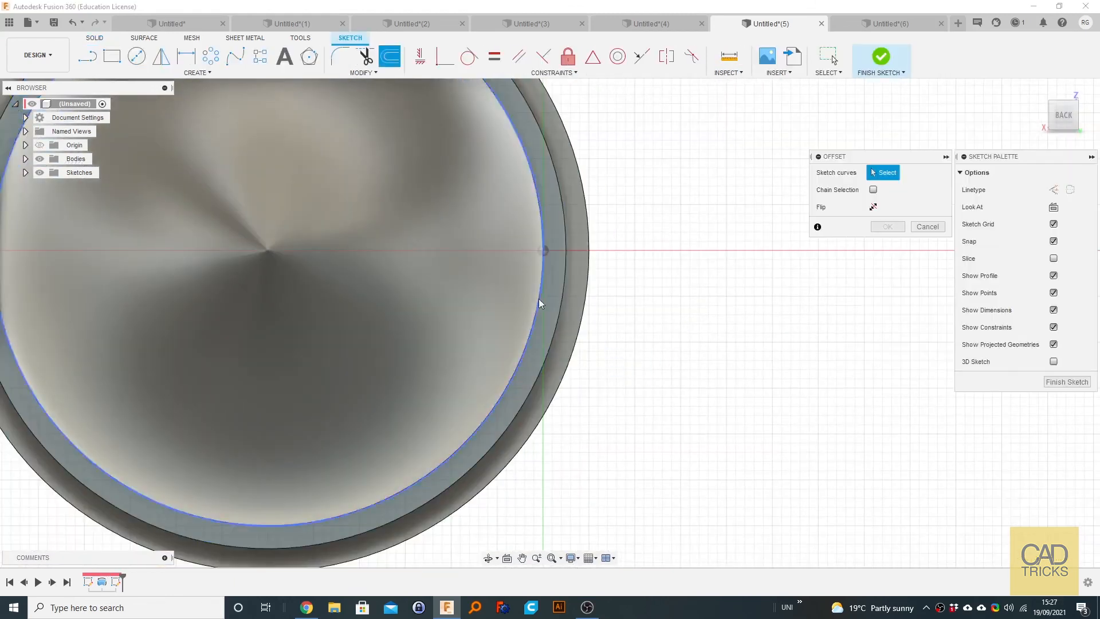
left_click(541, 300)
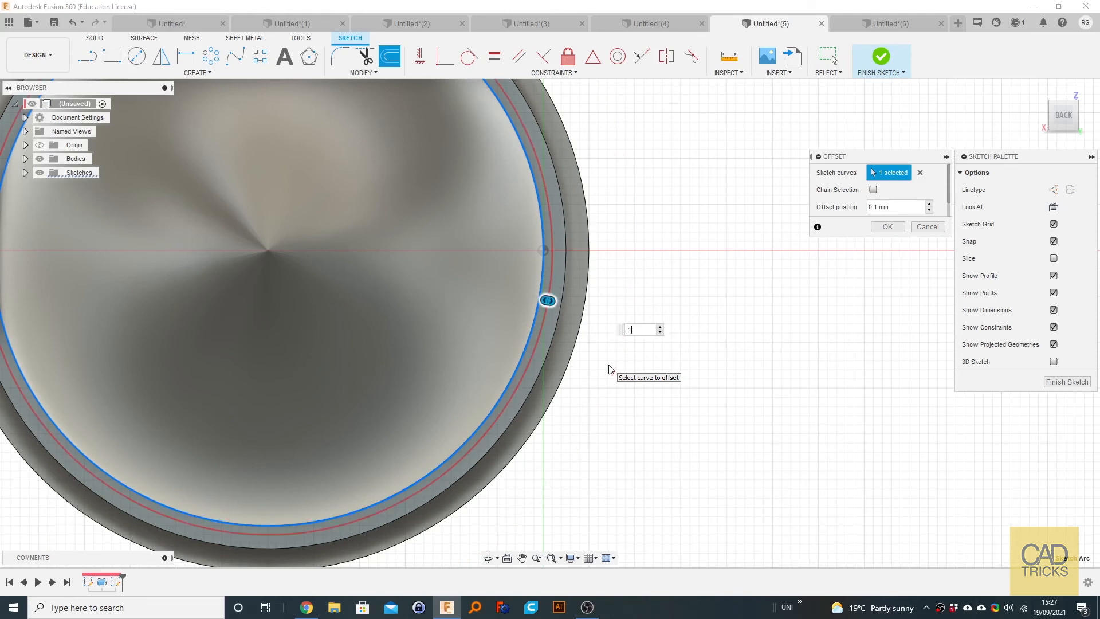
key("Return")
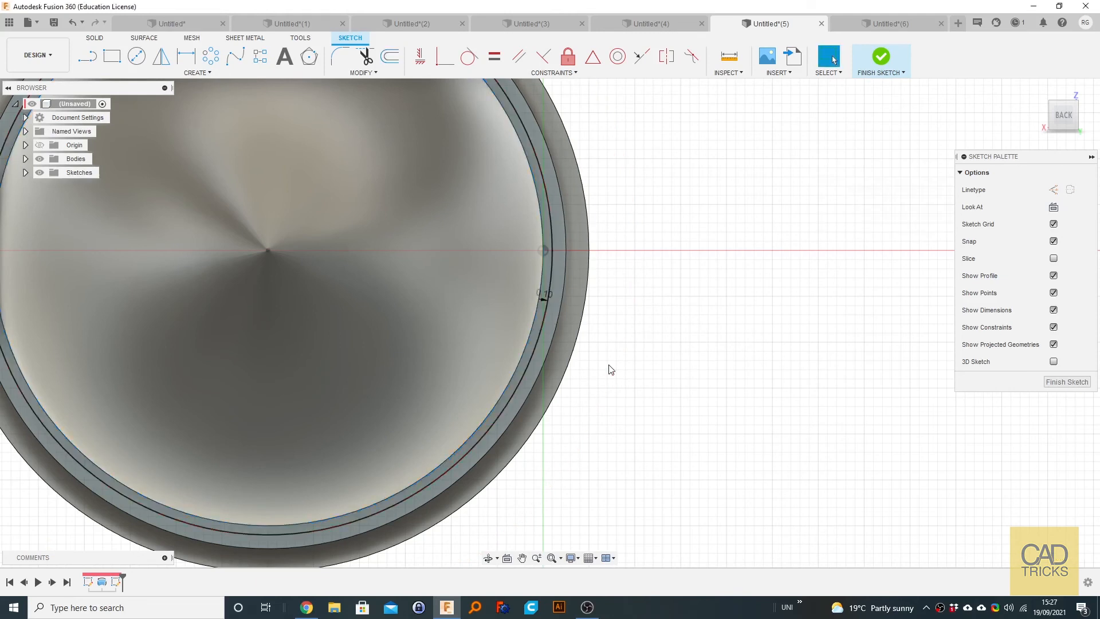
Step: Extrude the narrow inner ring profile on the lip by -0.20 mm as a cut
middle_click_drag(616, 359, 609, 325, "shift")
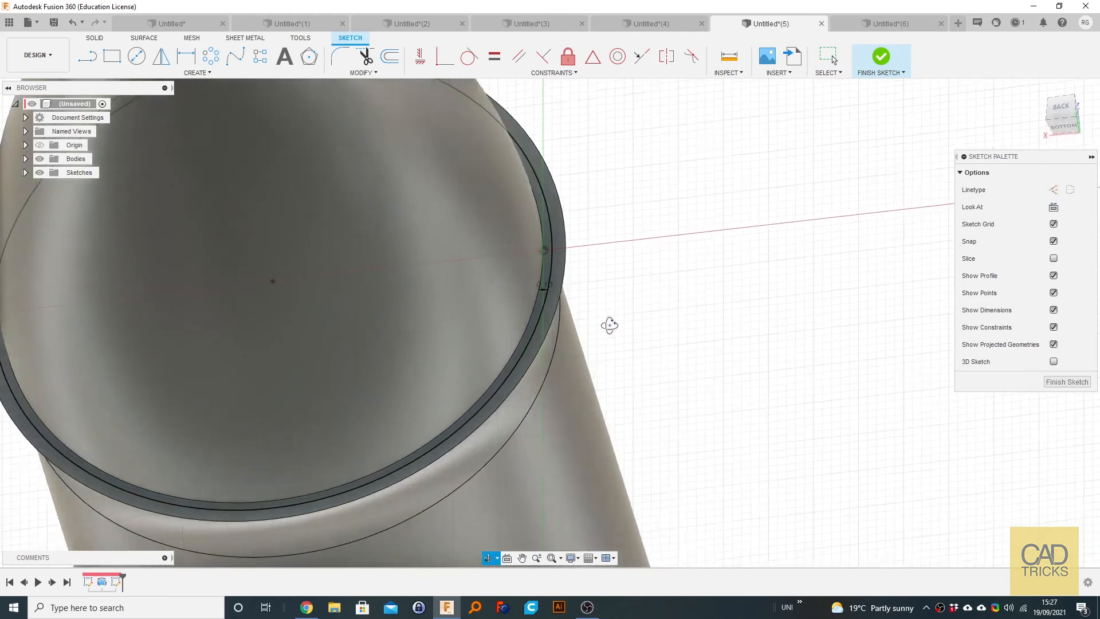
scroll(528, 318, "up", 4)
left_click(552, 297)
key("e")
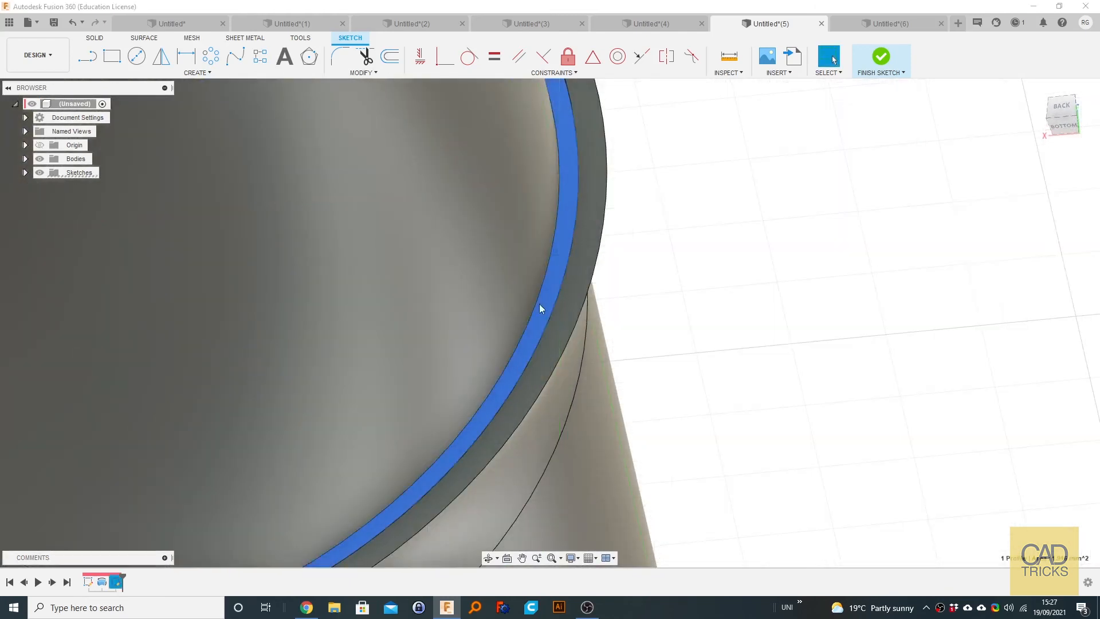
scroll(558, 301, "up", 1)
scroll(558, 298, "down", 4)
left_click_drag(565, 240, 563, 259)
middle_click_drag(606, 330, 629, 287, "shift")
left_click_drag(550, 341, 555, 332)
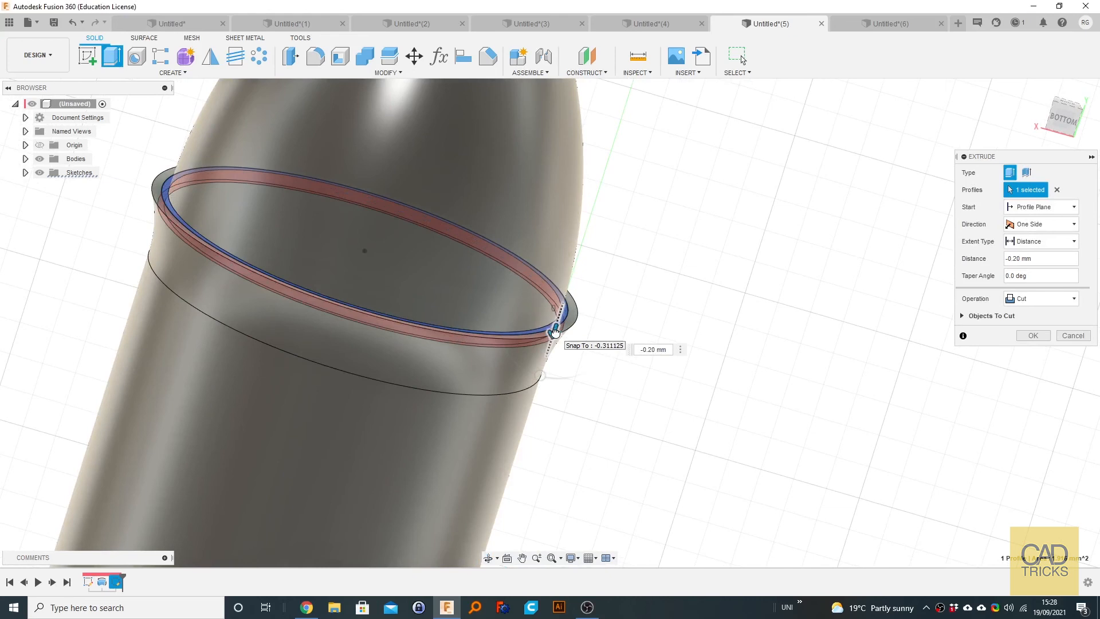
left_click(1034, 336)
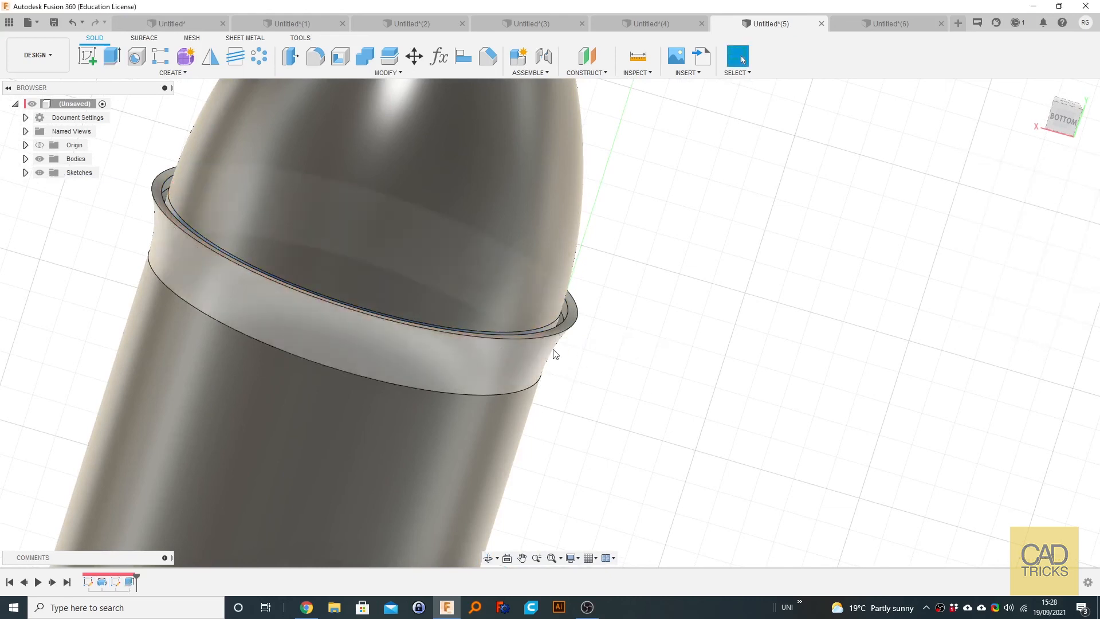
Step: Examine the groove between the lip and the tip, and view the whole bullet from different angles
middle_click_drag(643, 351, 604, 344, "shift")
scroll(604, 343, "down", 6)
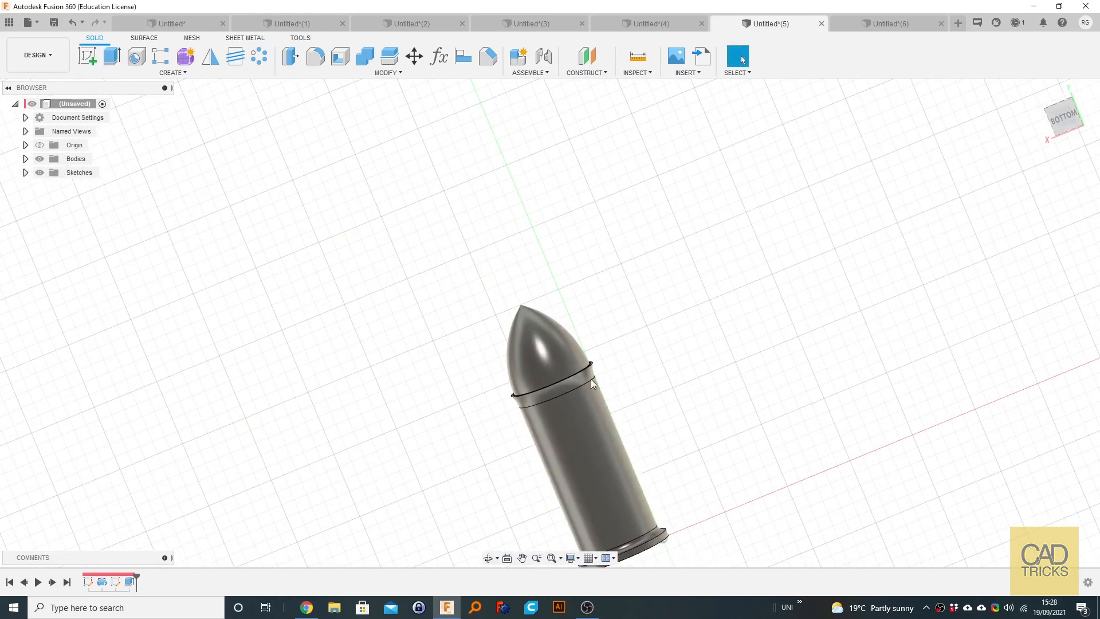
middle_click_drag(651, 471, 633, 417, "shift")
scroll(600, 412, "up", 5)
scroll(600, 409, "up", 2)
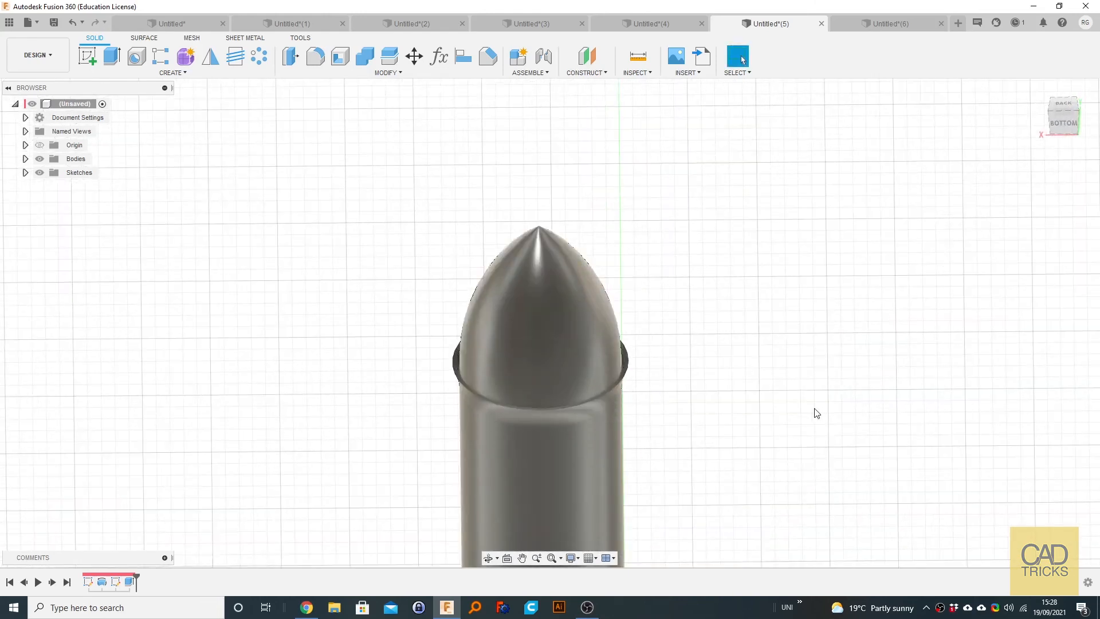
middle_click_drag(709, 420, 705, 378, "shift")
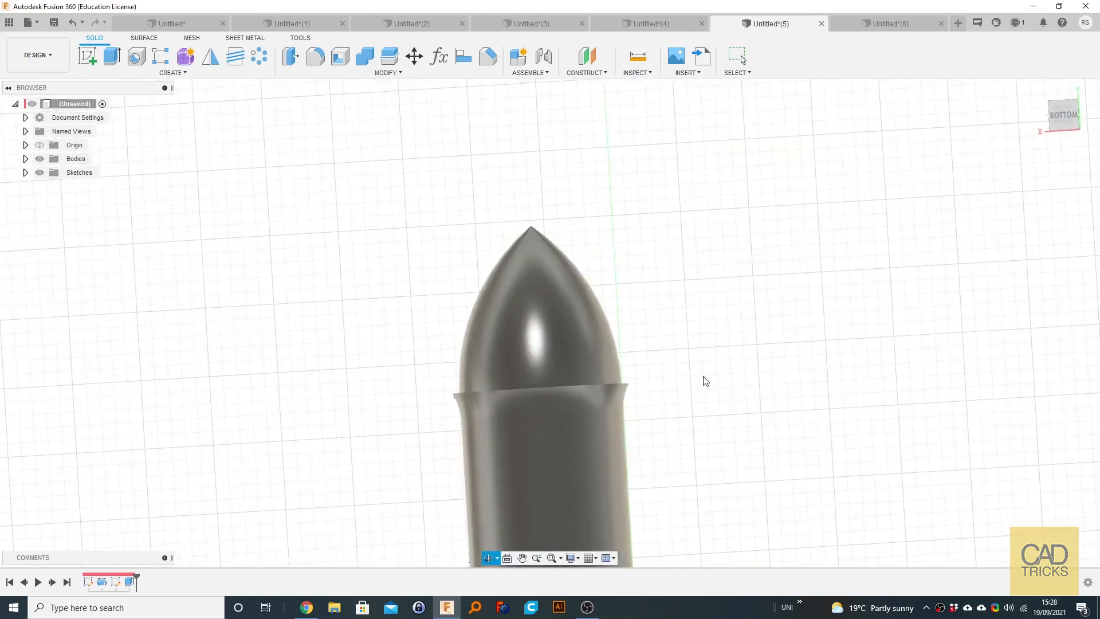
scroll(693, 397, "down", 5)
scroll(693, 397, "down", 1)
middle_click_drag(772, 460, 711, 423, "shift")
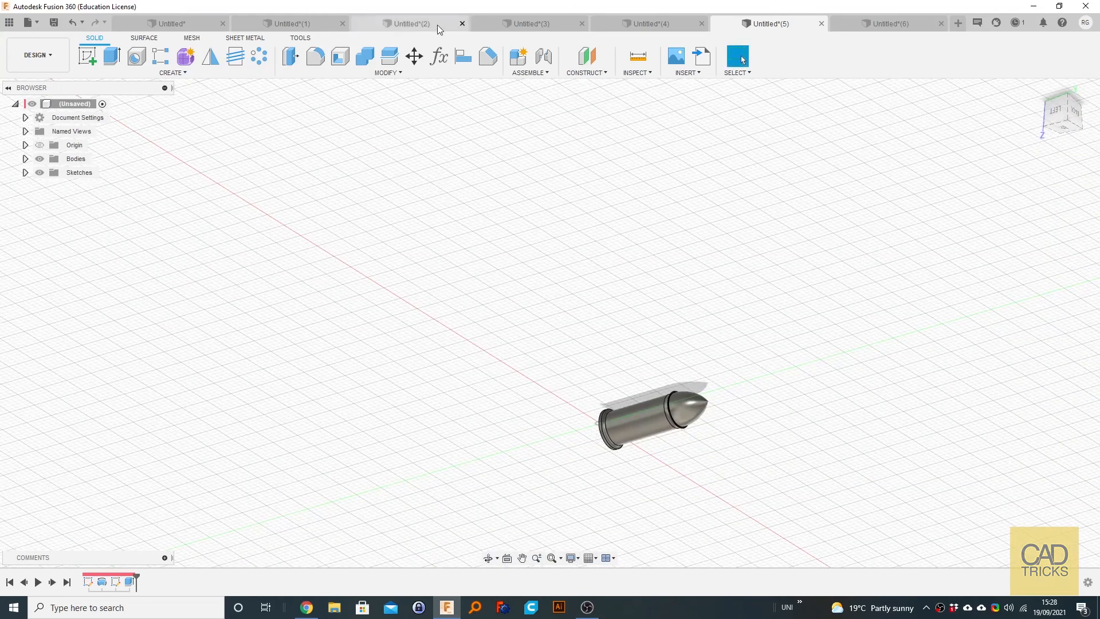
Step: Switch to the revolved spool design in Untitled(1) and turn one of its flat end faces into view
left_click(426, 26)
left_click(298, 24)
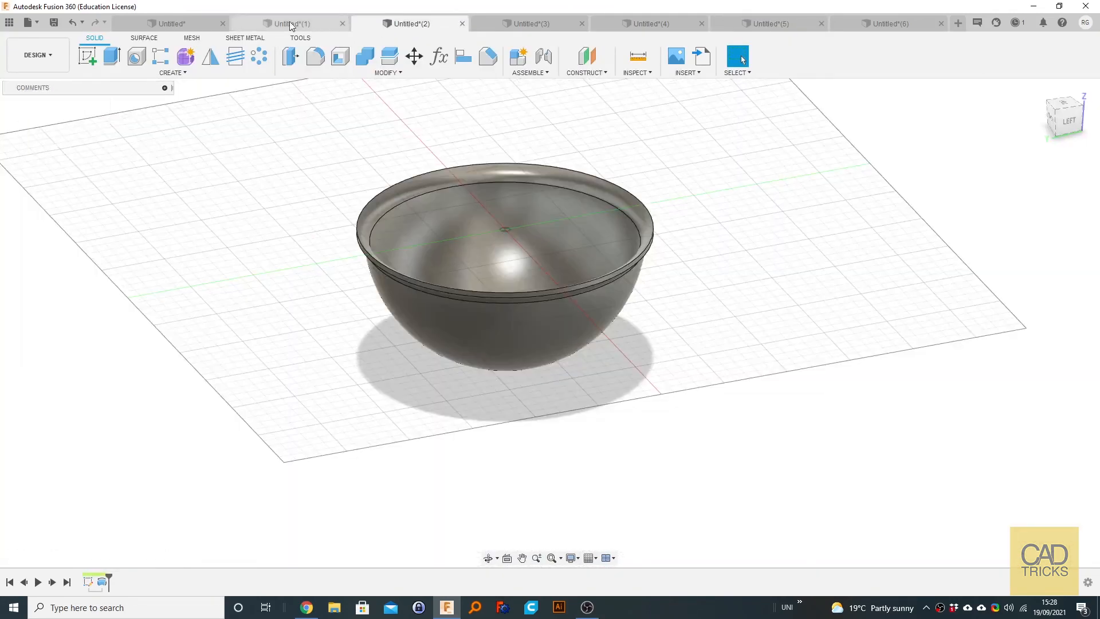
middle_click_drag(462, 402, 957, 306, "shift")
middle_click_drag(800, 359, 607, 428, "shift")
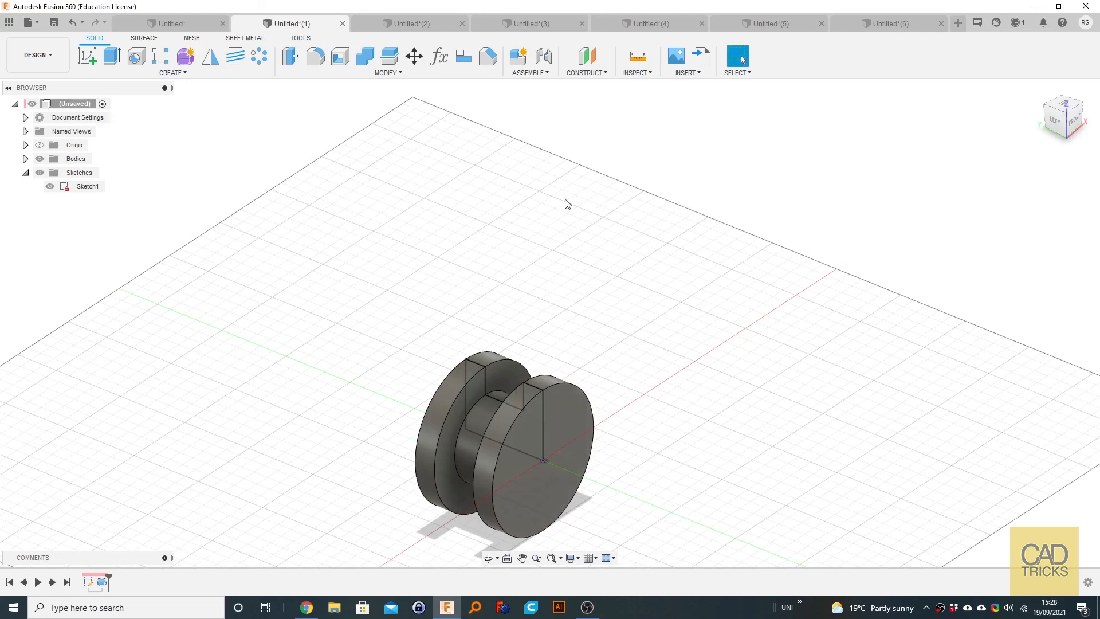
Step: Sketch a 20 mm diameter circle centred on the spool's flat end face
key("c")
left_click(576, 462)
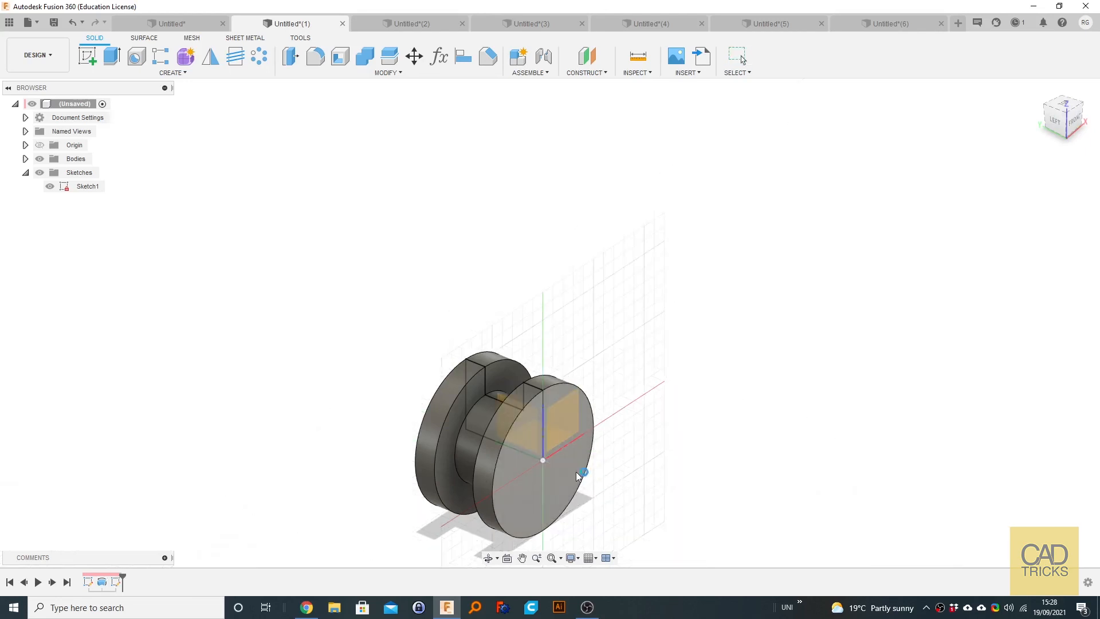
left_click(496, 294)
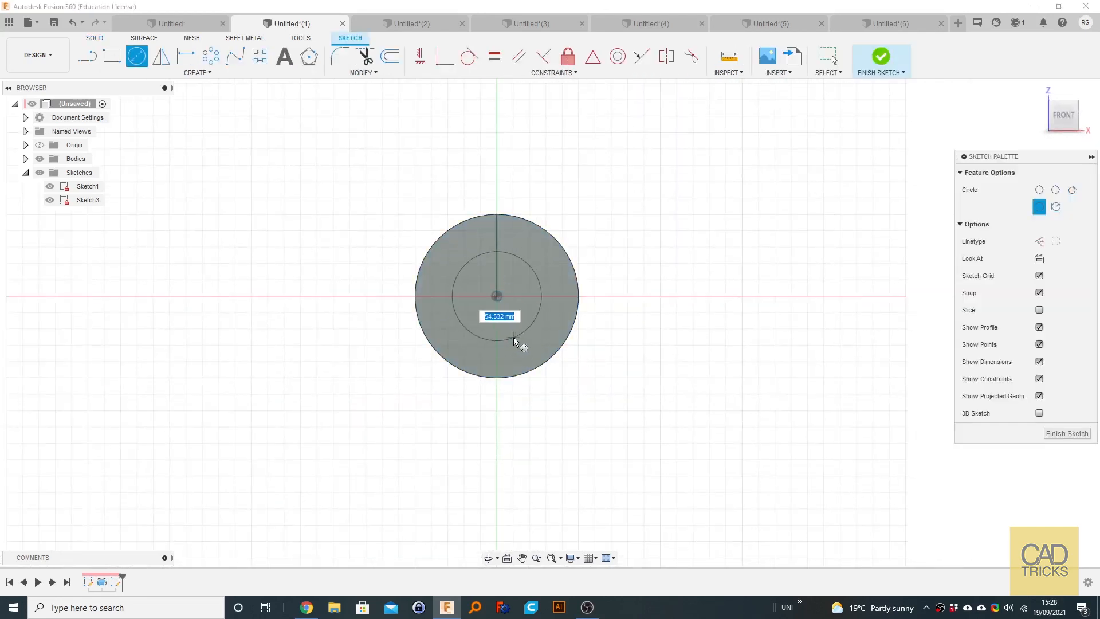
left_click(513, 338)
key("Escape")
scroll(507, 323, "up", 3)
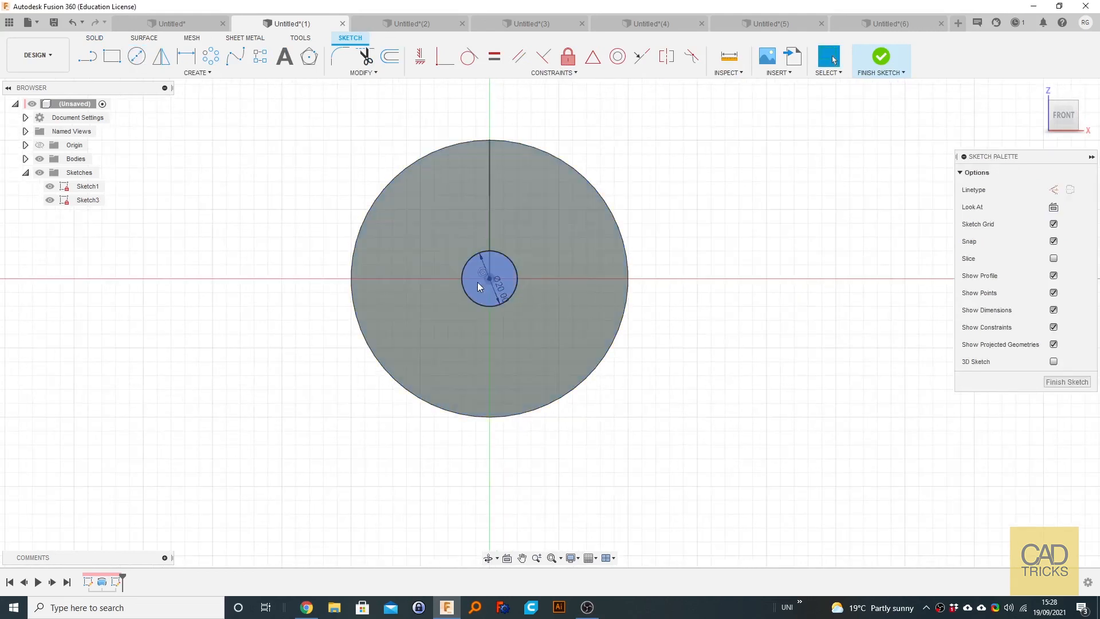
Step: Extrude the 20 mm circle through the spool as a cut with extent All, and check the bore from both ends
left_click(476, 283)
key("e")
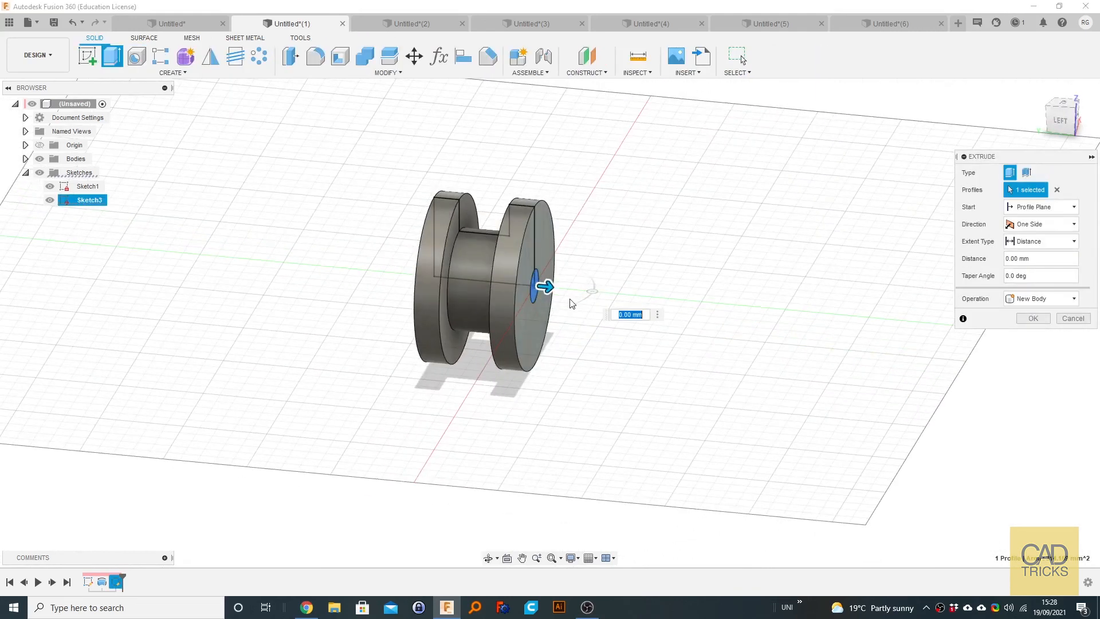
left_click(1027, 244)
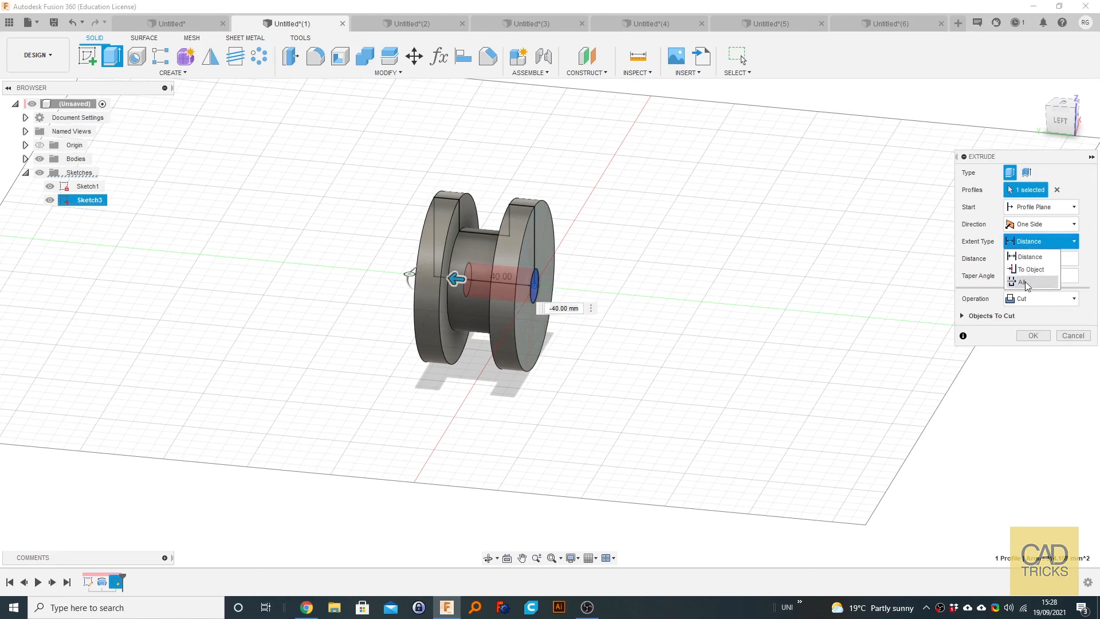
left_click(1025, 286)
left_click(1032, 335)
middle_click_drag(562, 366, 656, 362, "shift")
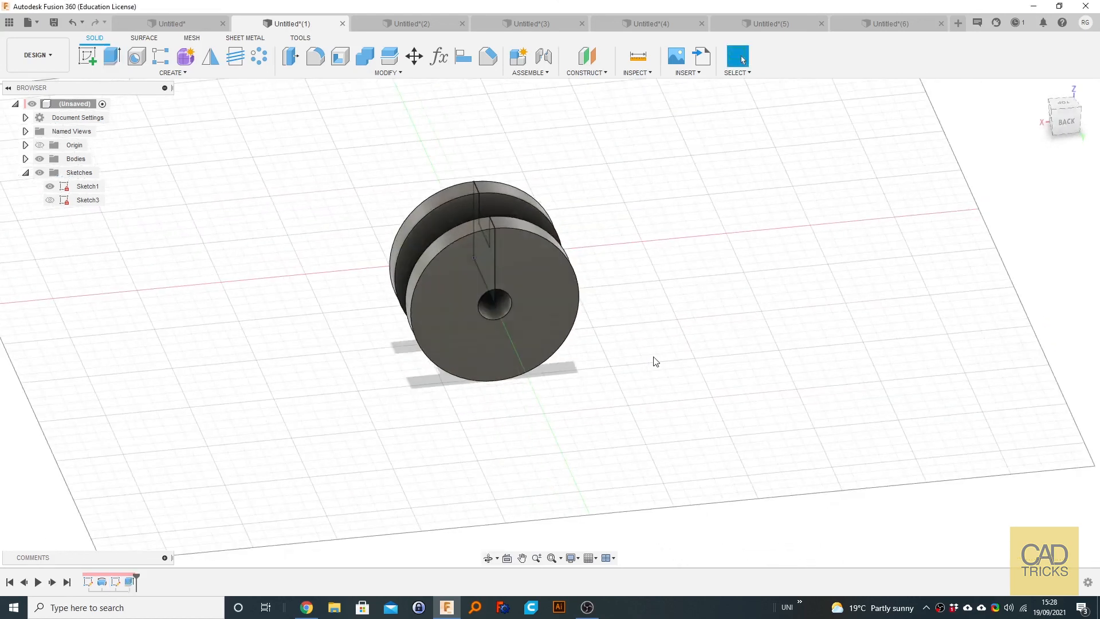
middle_click_drag(296, 325, 646, 318, "shift")
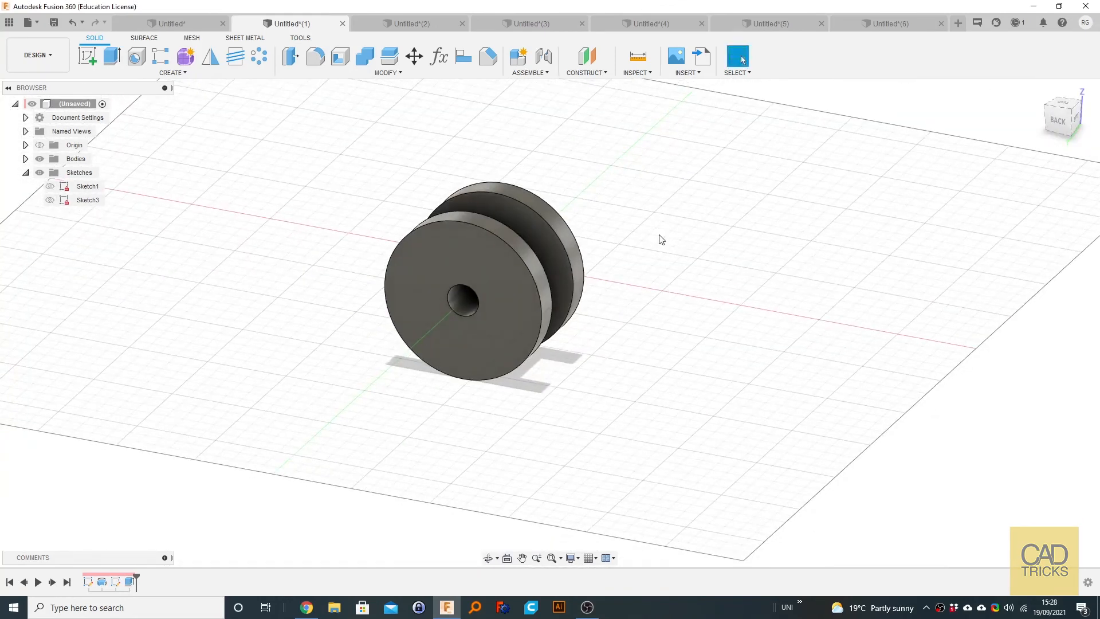